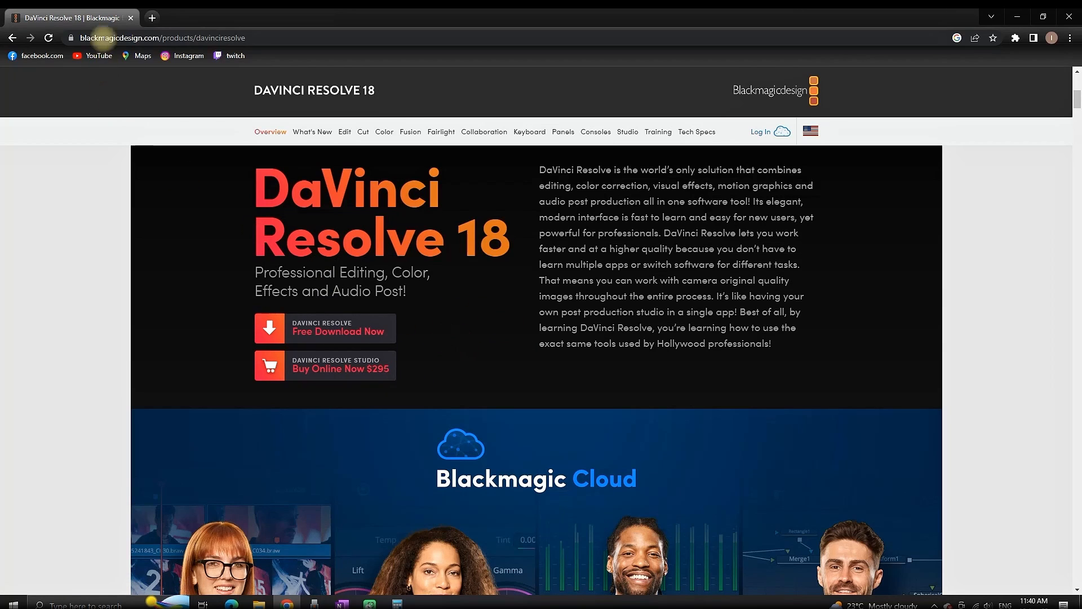
# Close the web page, then launch DaVinci Resolve and open the Untitled Project.
pyautogui.click(131, 18)
pyautogui.doubleClick(489, 34)
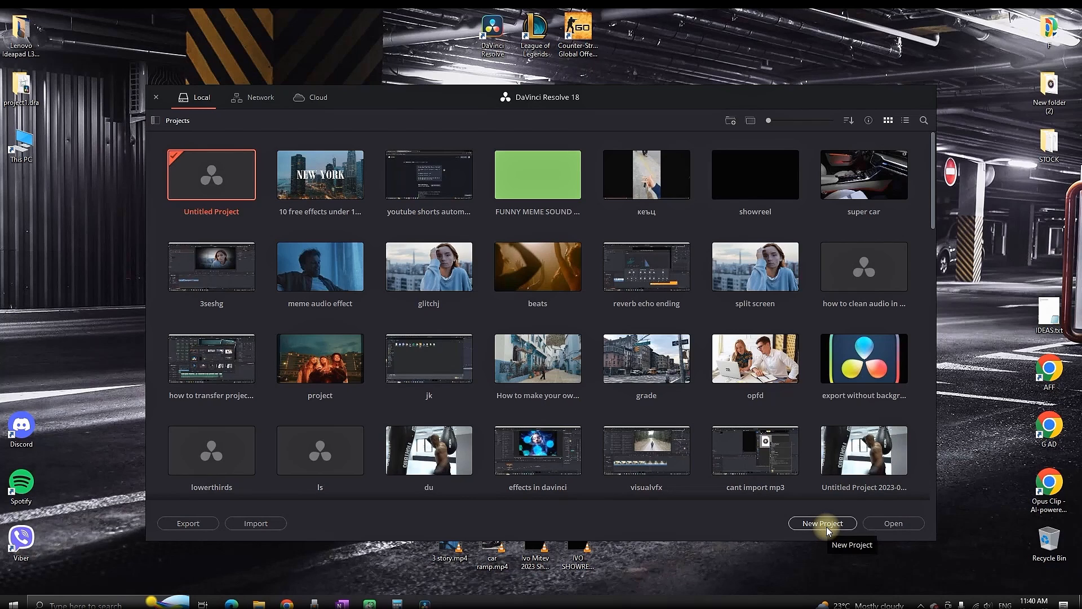
pyautogui.click(889, 523)
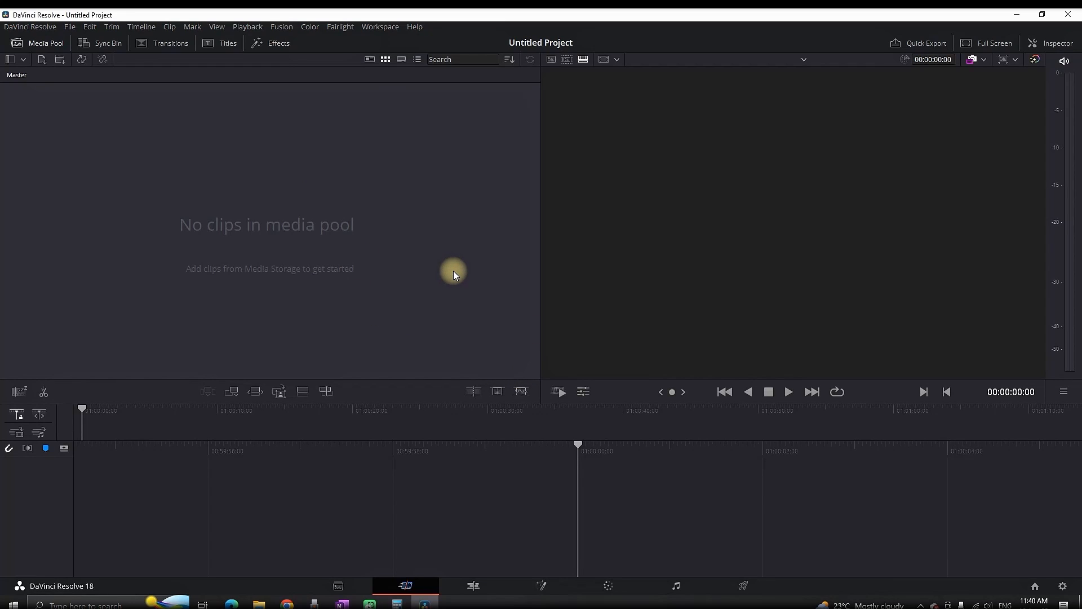
# In the project settings, set the timeline resolution to 1920 x 1080 HD.
pyautogui.click(1062, 588)
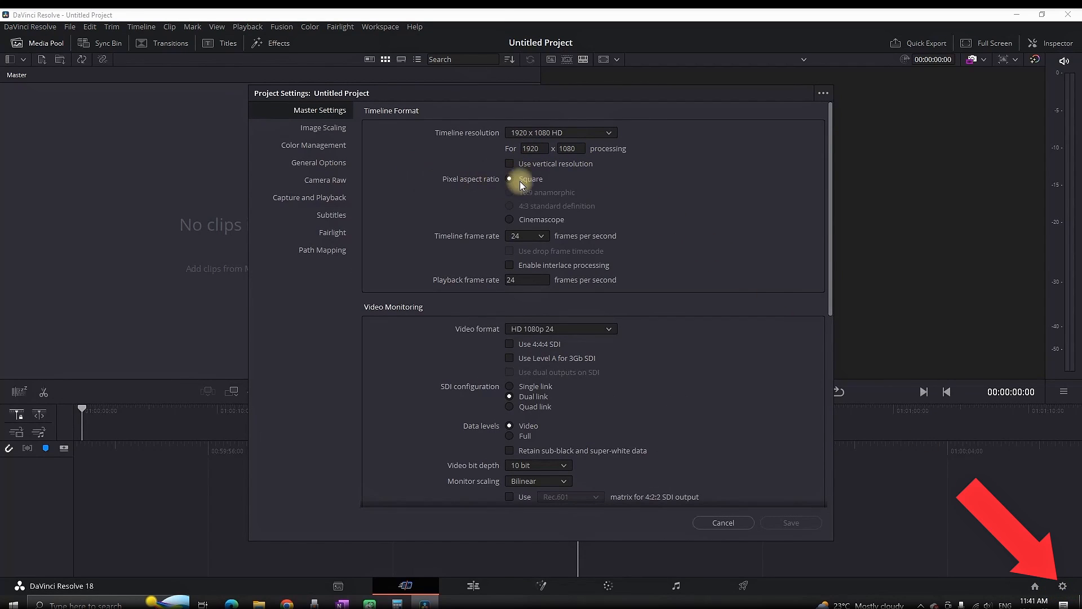
pyautogui.click(612, 134)
pyautogui.moveTo(614, 172)
pyautogui.mouseDown()
pyautogui.moveTo(618, 232)
pyautogui.moveTo(617, 187)
pyautogui.mouseUp()
pyautogui.click(558, 209)
# Set the timeline frame rate to 24 frames per second and save the project settings.
pyautogui.click(539, 237)
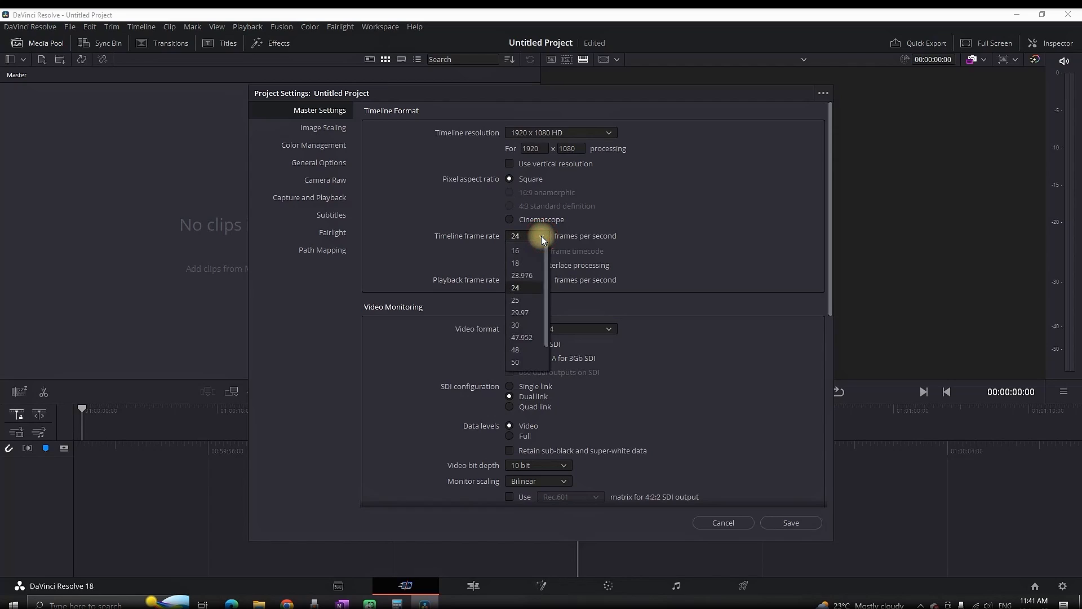
pyautogui.scroll(-2, 548, 271)
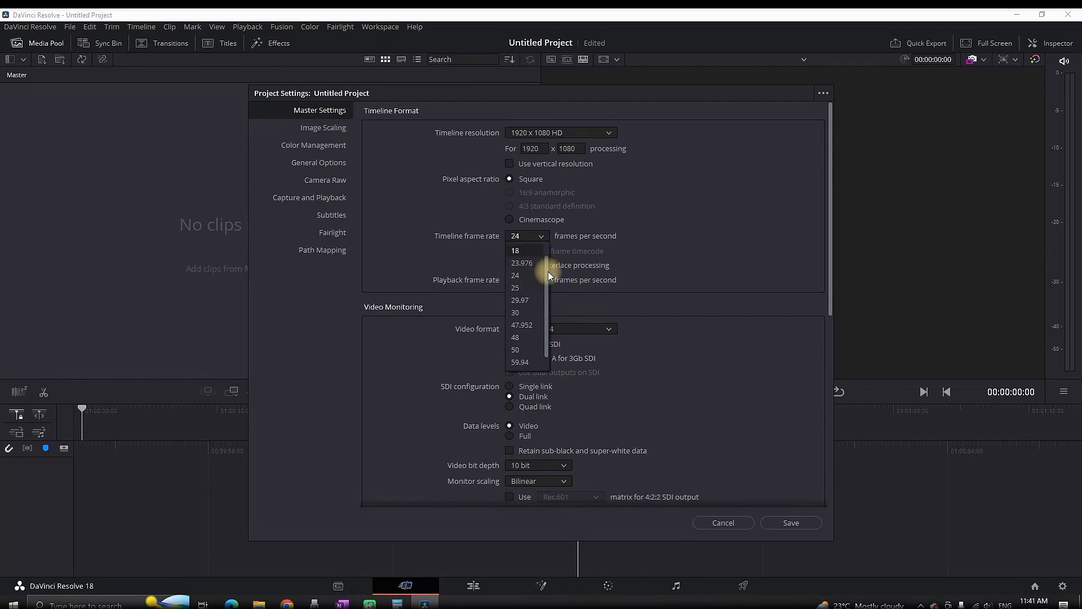
pyautogui.moveTo(546, 297); pyautogui.dragTo(550, 252)
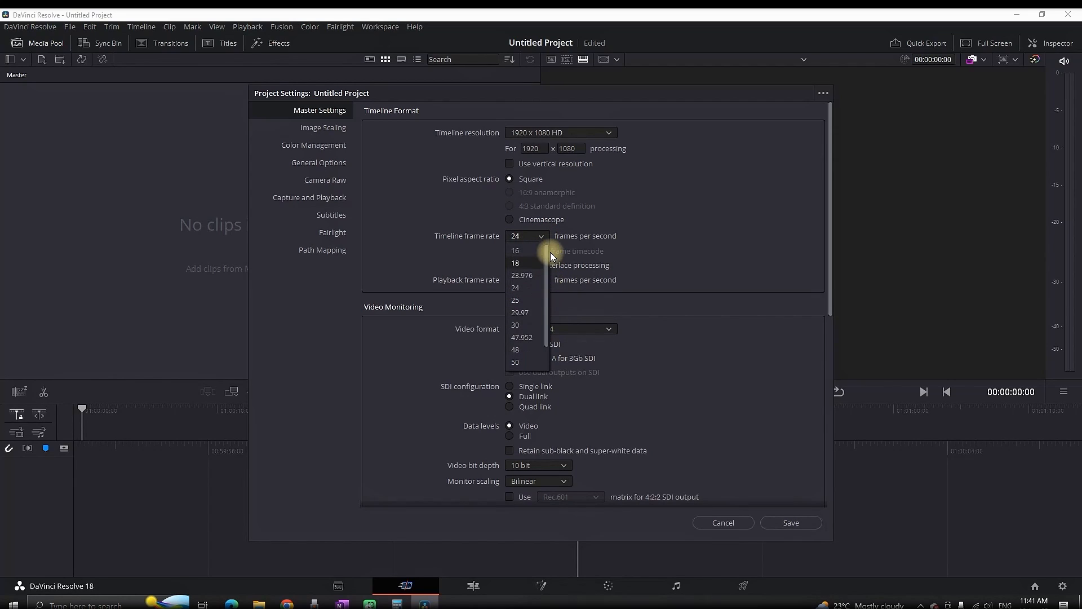
pyautogui.click(540, 279)
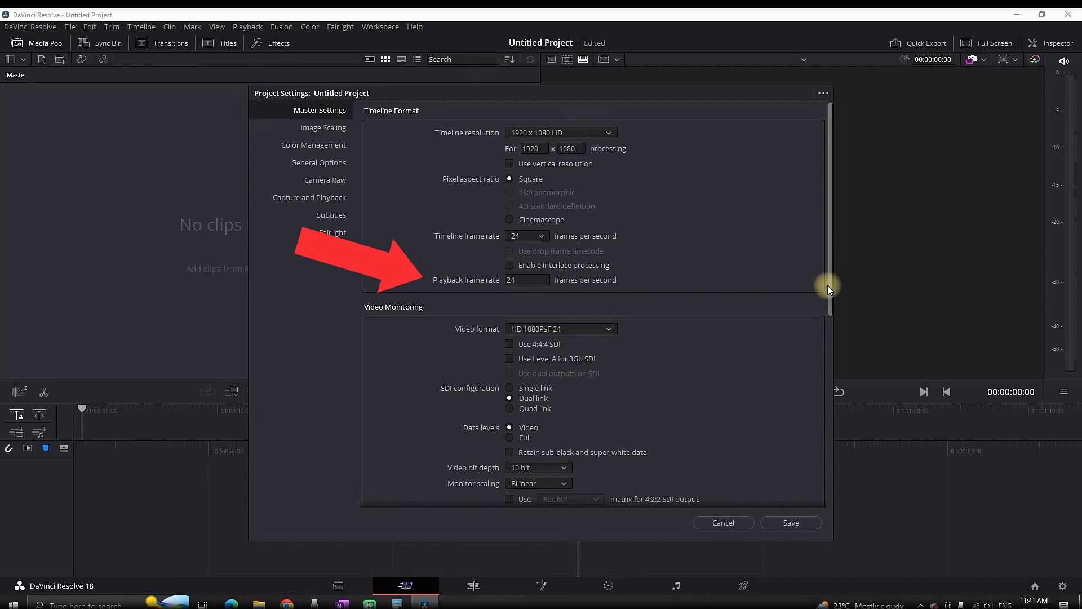
pyautogui.click(782, 522)
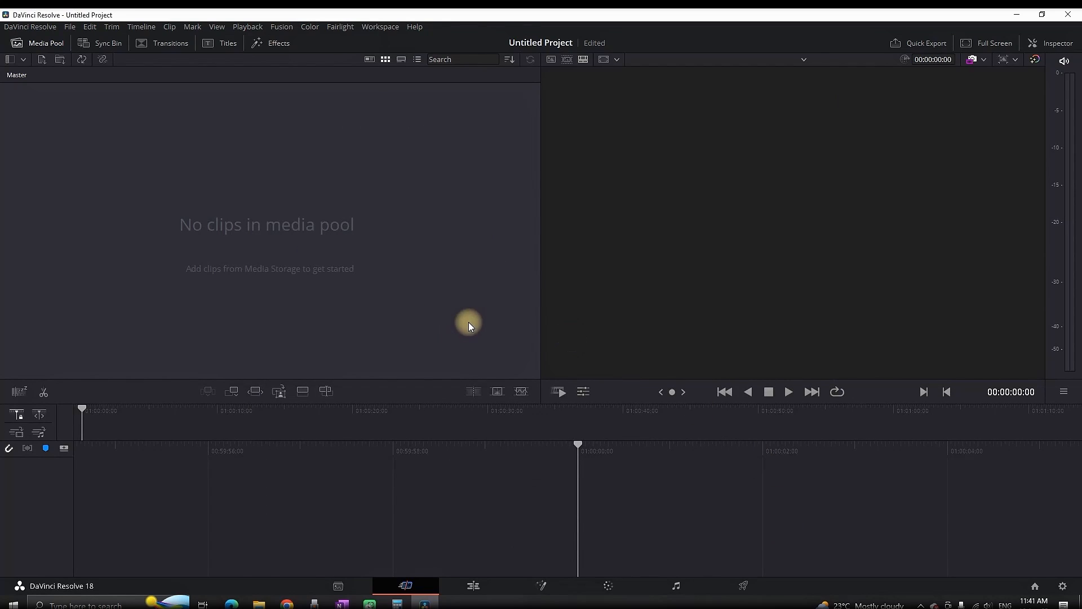
# Try to import media into the empty media pool from the Media page.
pyautogui.click(339, 586)
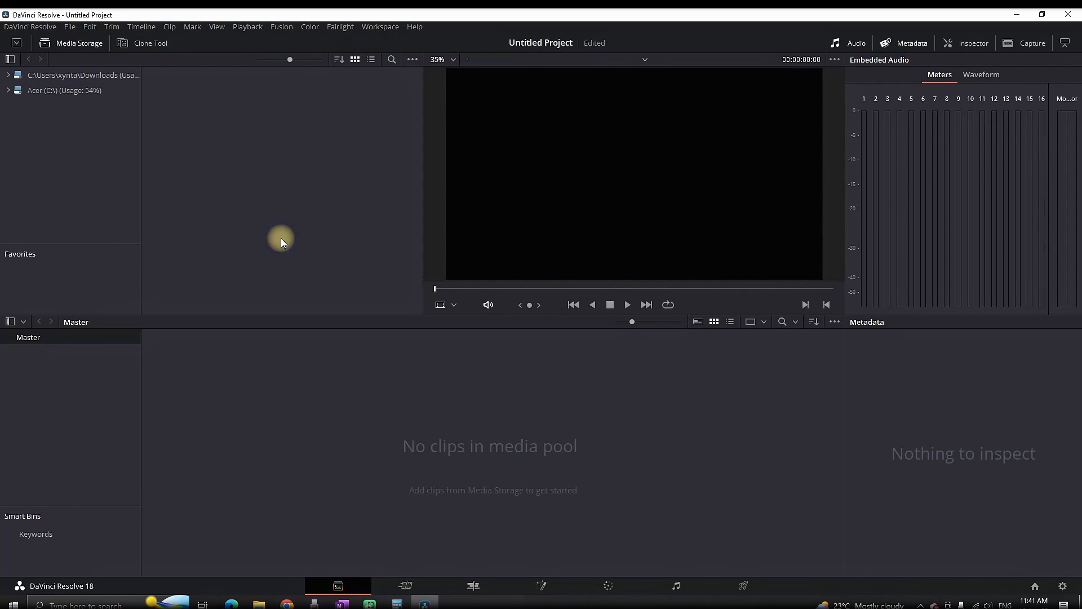
pyautogui.rightClick(339, 376)
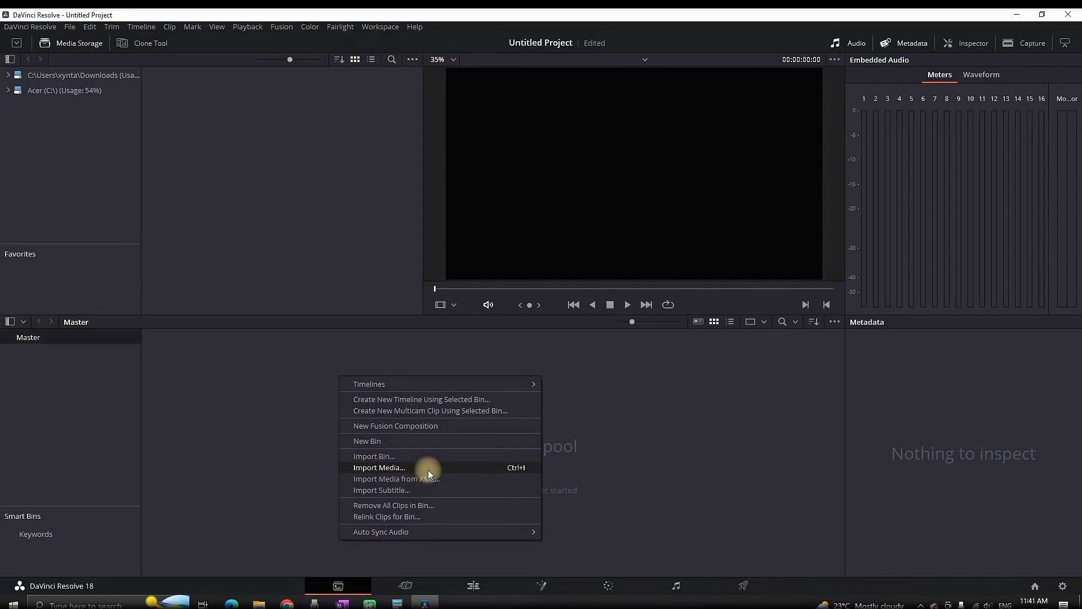
pyautogui.click(534, 468)
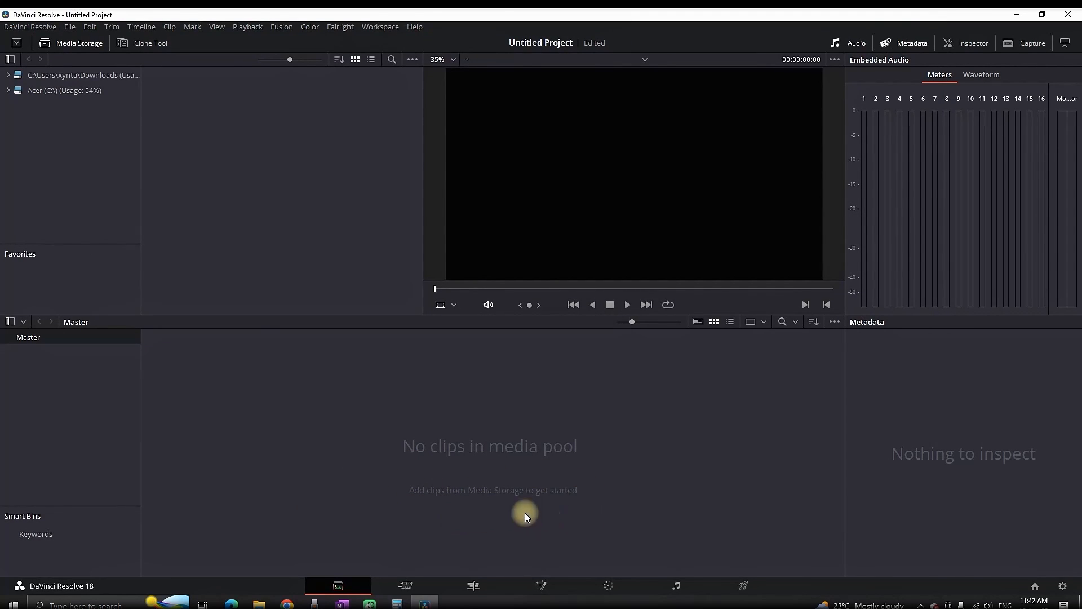
# Import the pexels-cinema-professionals street video into the media pool from the Cut page.
pyautogui.click(405, 586)
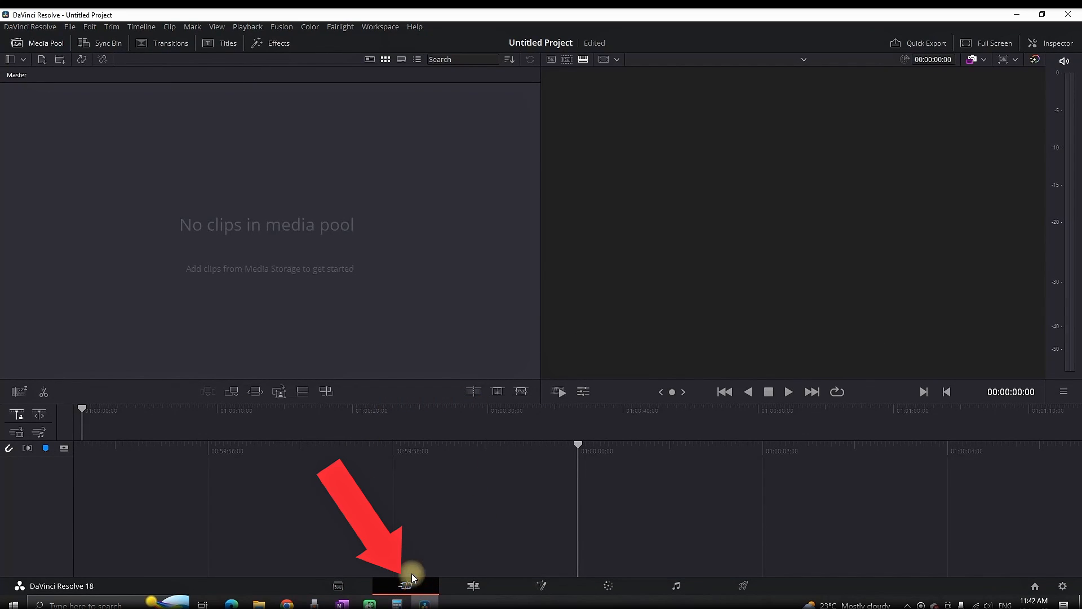
pyautogui.rightClick(325, 179)
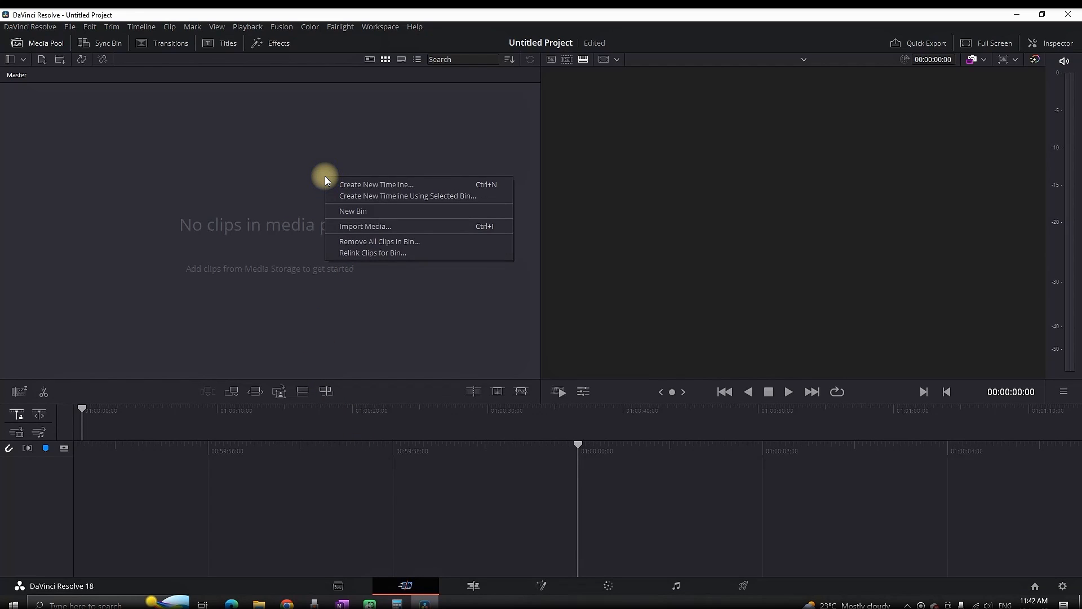
pyautogui.click(373, 225)
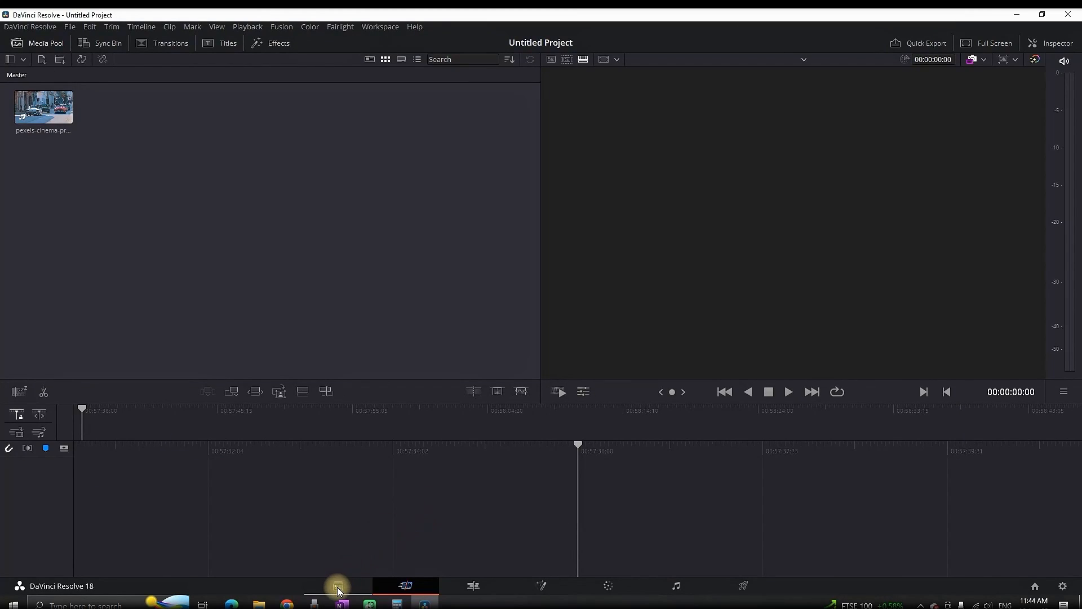
# On the Edit page, place the imported pexels-cinema clip at the start of a new timeline.
pyautogui.click(474, 586)
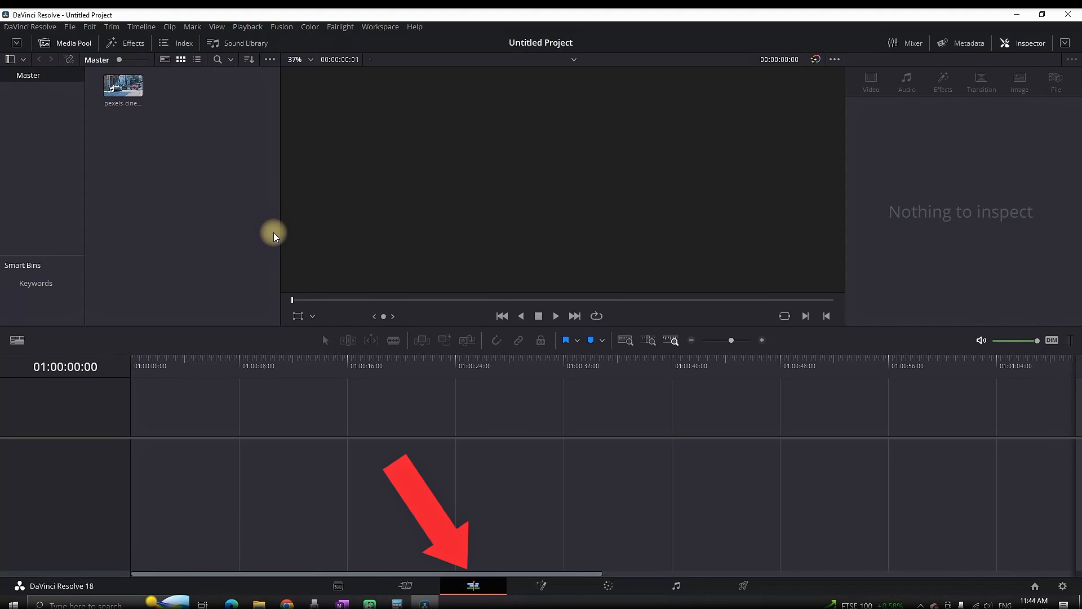
pyautogui.click(116, 106)
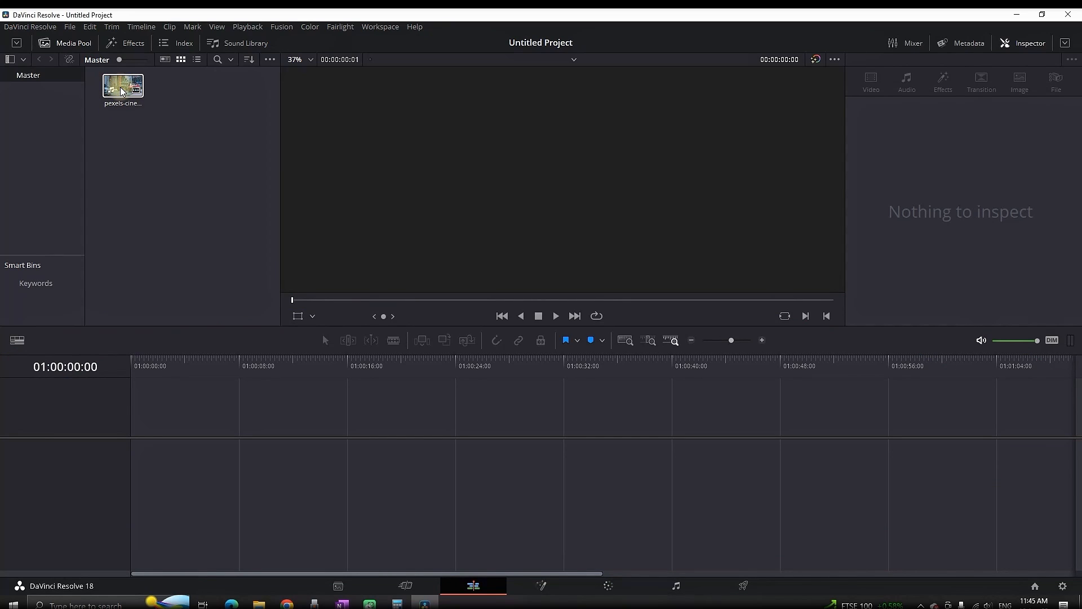
pyautogui.moveTo(120, 87); pyautogui.dragTo(136, 469)
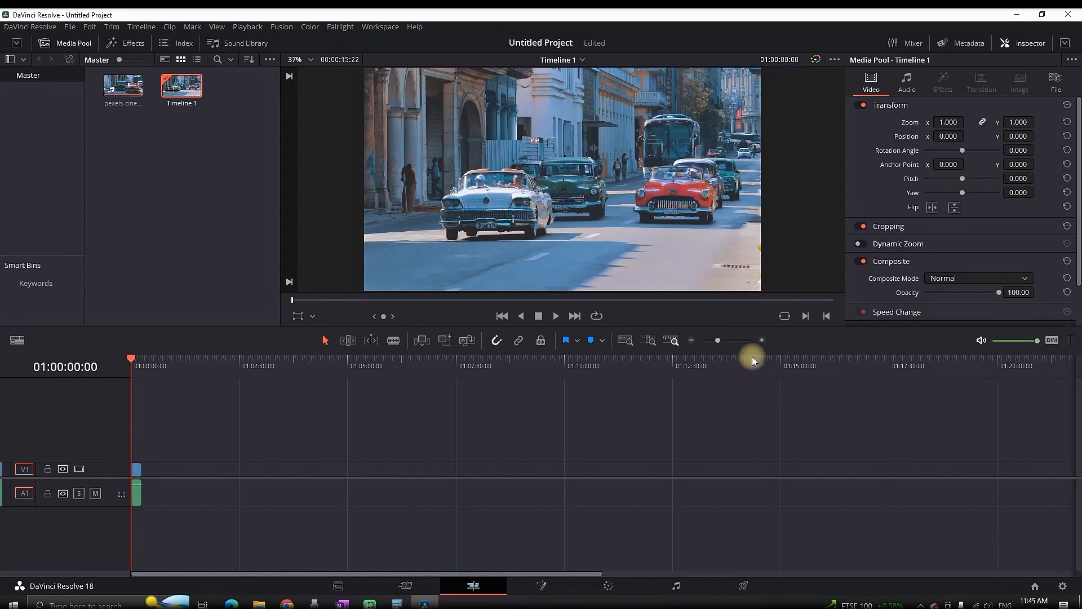
# Zoom in the timeline until the clip spans most of its width, and increase the Video 1 and Audio 1 track heights.
pyautogui.click(762, 340)
pyautogui.click(762, 340)
pyautogui.click(761, 340)
pyautogui.click(762, 339)
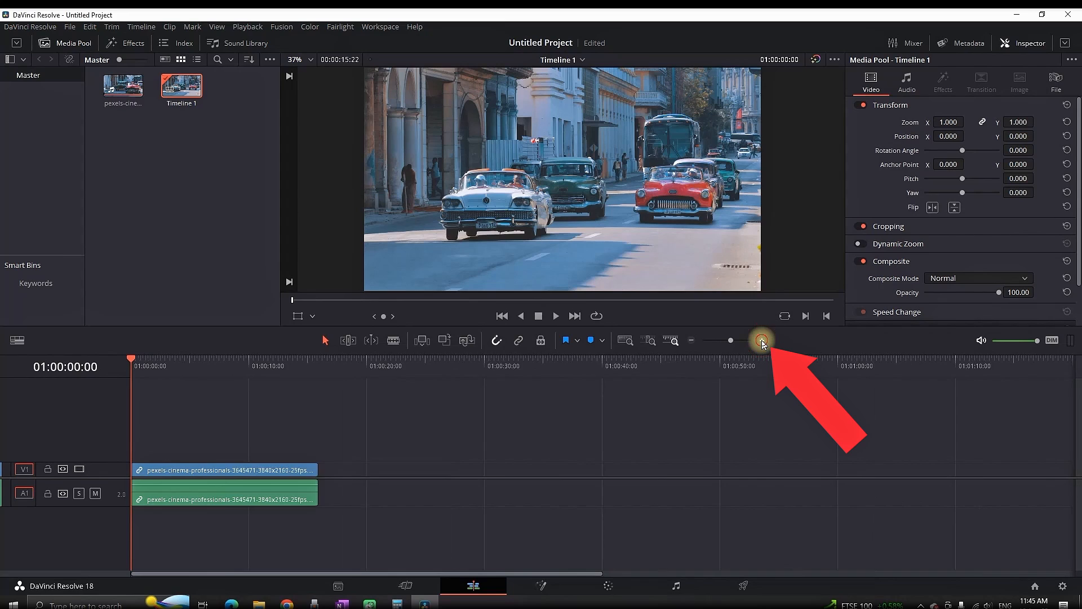
pyautogui.click(761, 339)
pyautogui.click(762, 339)
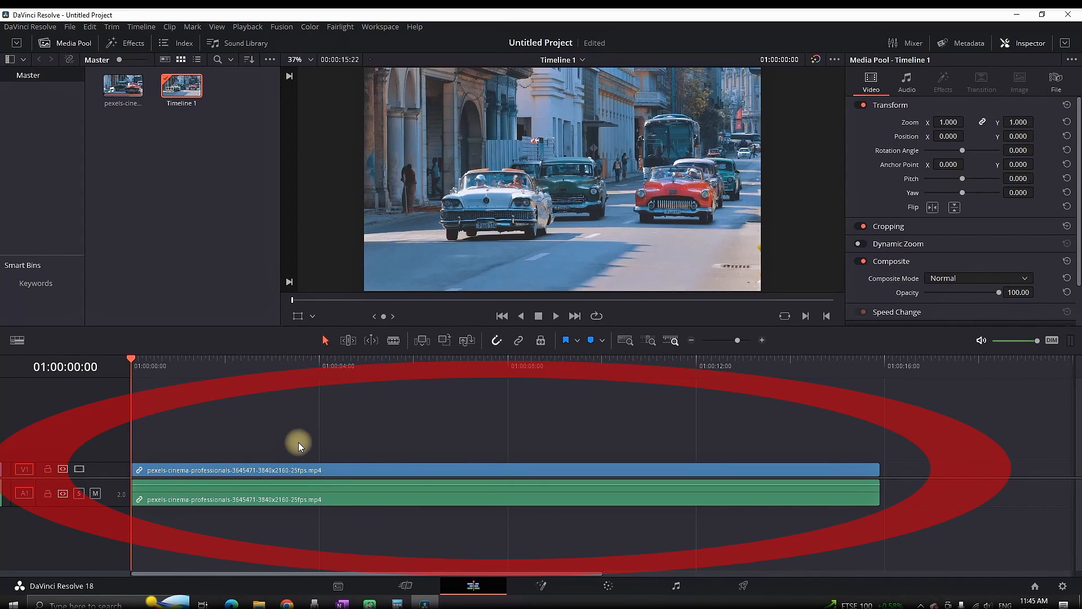
pyautogui.moveTo(116, 462); pyautogui.dragTo(125, 423)
pyautogui.moveTo(111, 505); pyautogui.dragTo(116, 527)
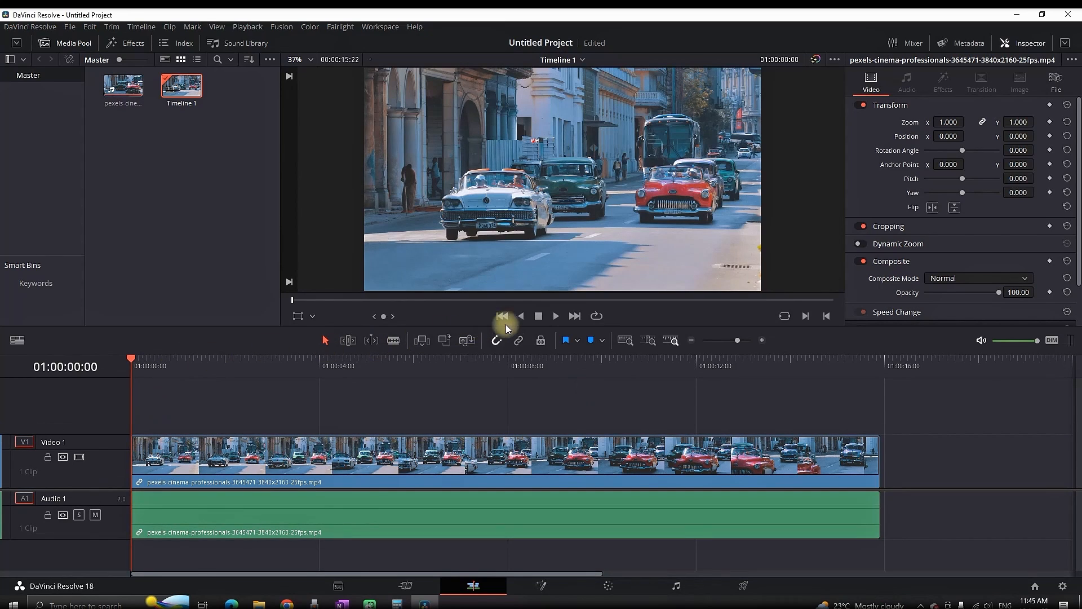
# Play the timeline from the start and stop at about 01:00:04:03.
pyautogui.click(557, 317)
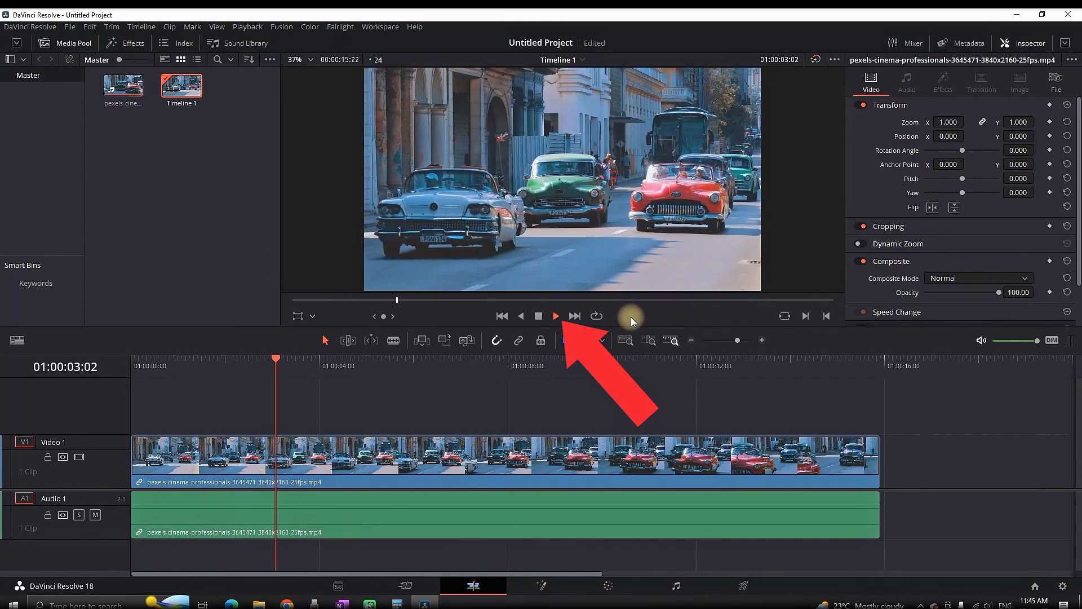
pyautogui.click(538, 317)
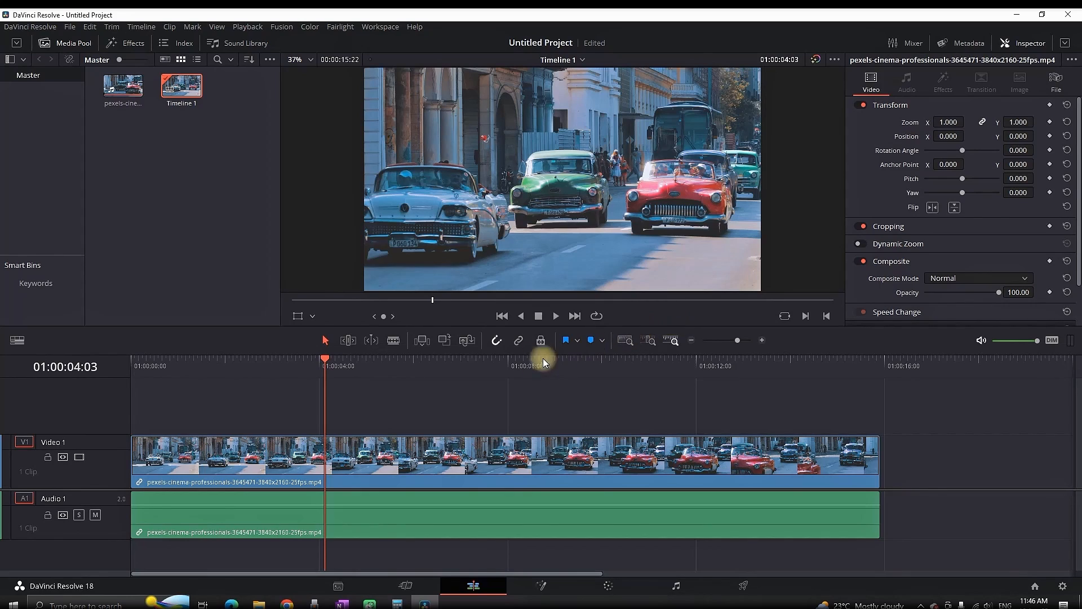
# Split the Video 1 clip into four segments with the Blade at about 4.8, 6.9 and 8.6 seconds.
pyautogui.click(393, 340)
pyautogui.click(355, 451)
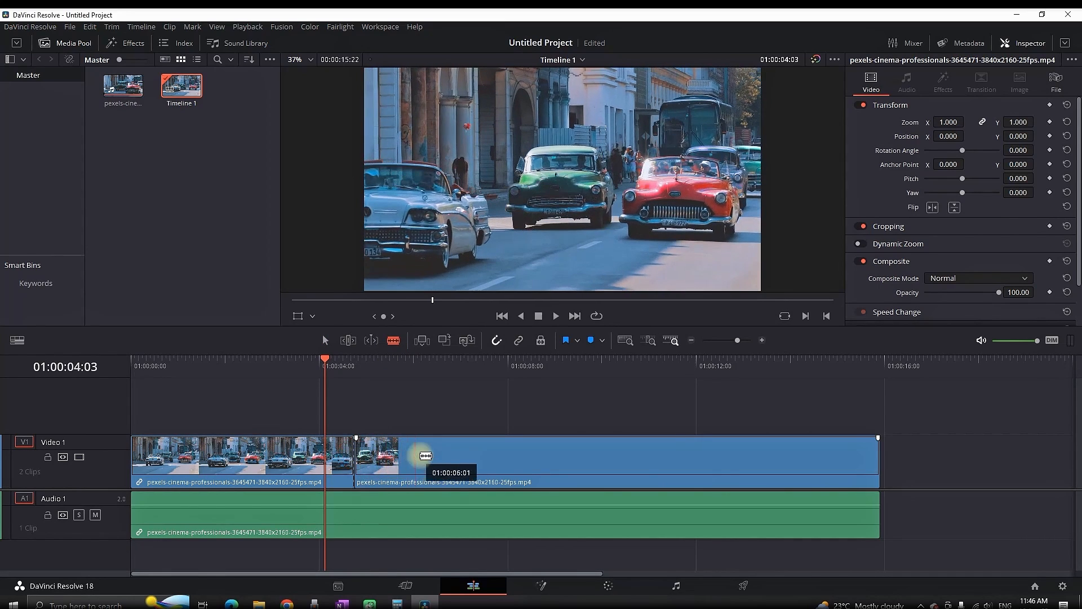
pyautogui.click(454, 454)
pyautogui.click(536, 454)
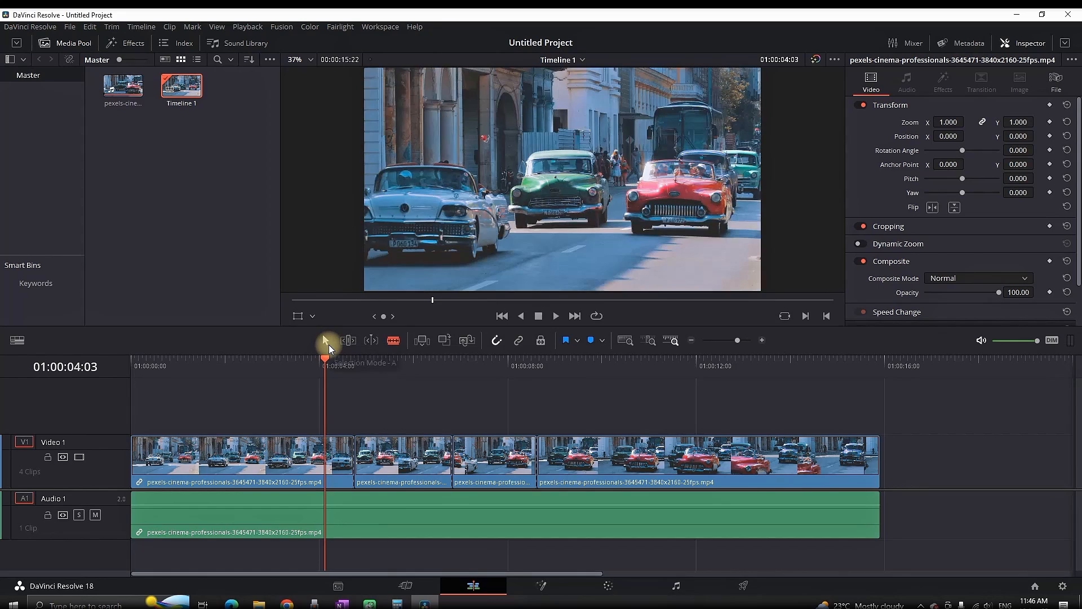
# Shift the last segment about 1.25 seconds to the right and lift the third segment onto a heightened Video 2 track.
pyautogui.click(328, 342)
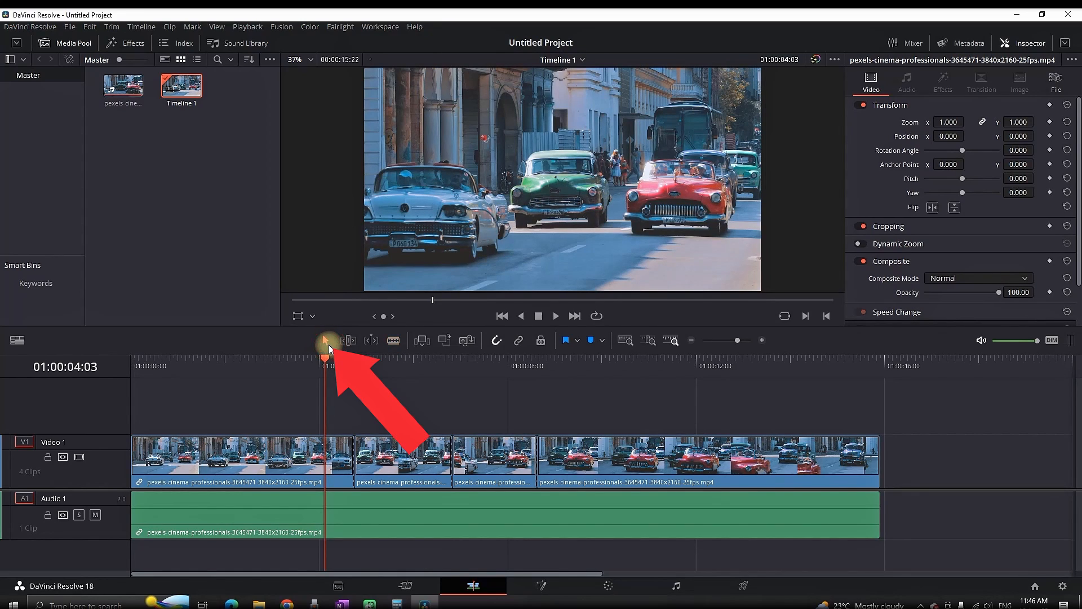
pyautogui.moveTo(564, 444); pyautogui.dragTo(623, 443)
pyautogui.click(484, 441)
pyautogui.moveTo(484, 440); pyautogui.dragTo(484, 428)
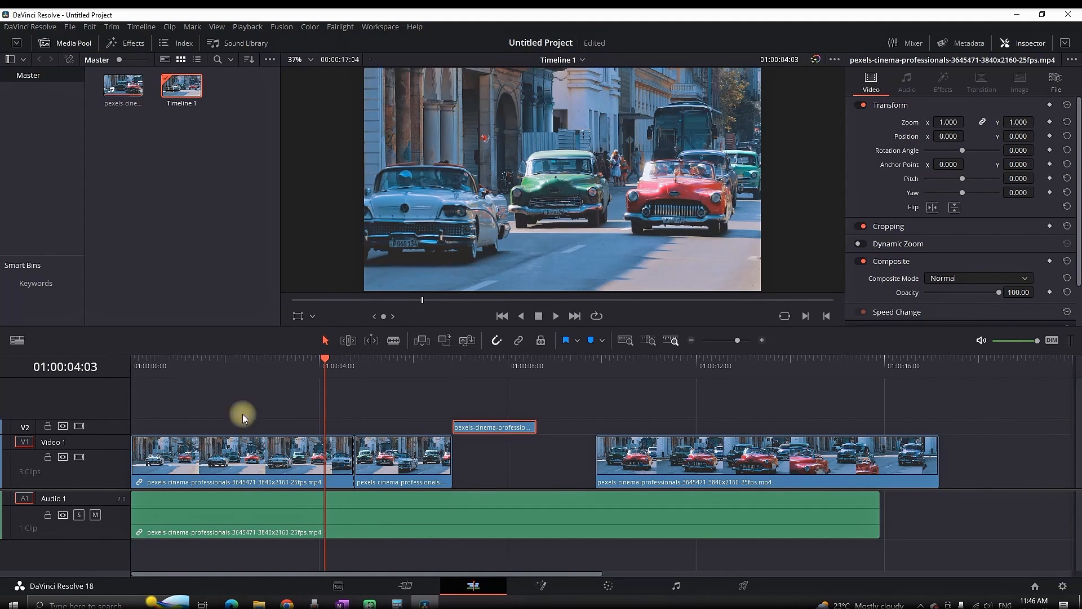
pyautogui.moveTo(114, 418); pyautogui.dragTo(119, 391)
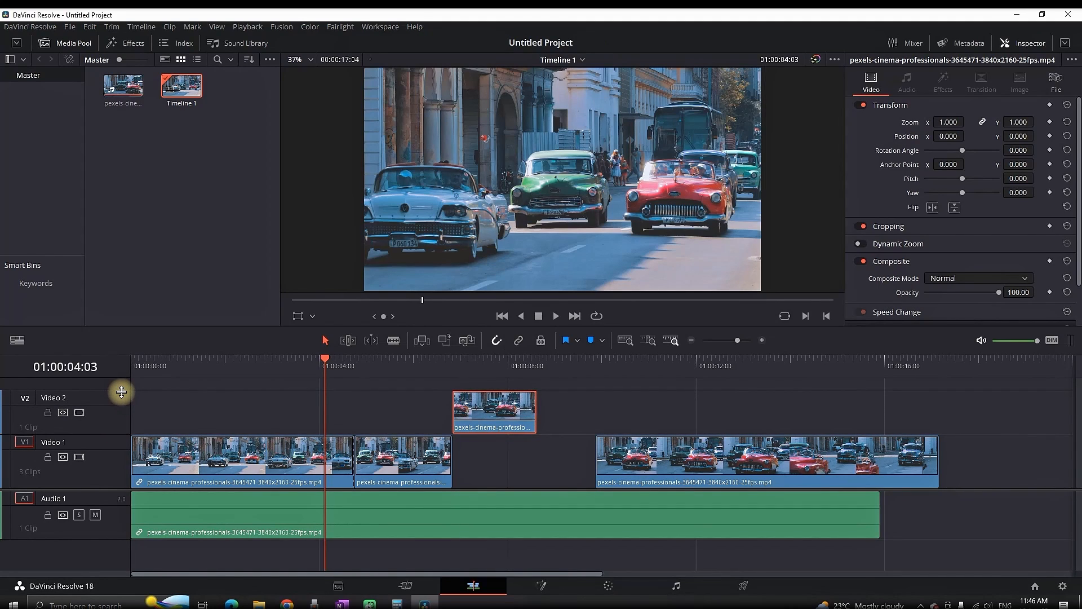
# Shift the last segment about 1.9 seconds to the left, raise the second segment to Video 2, and put the third beneath it on Video 1.
pyautogui.moveTo(665, 444); pyautogui.dragTo(580, 447)
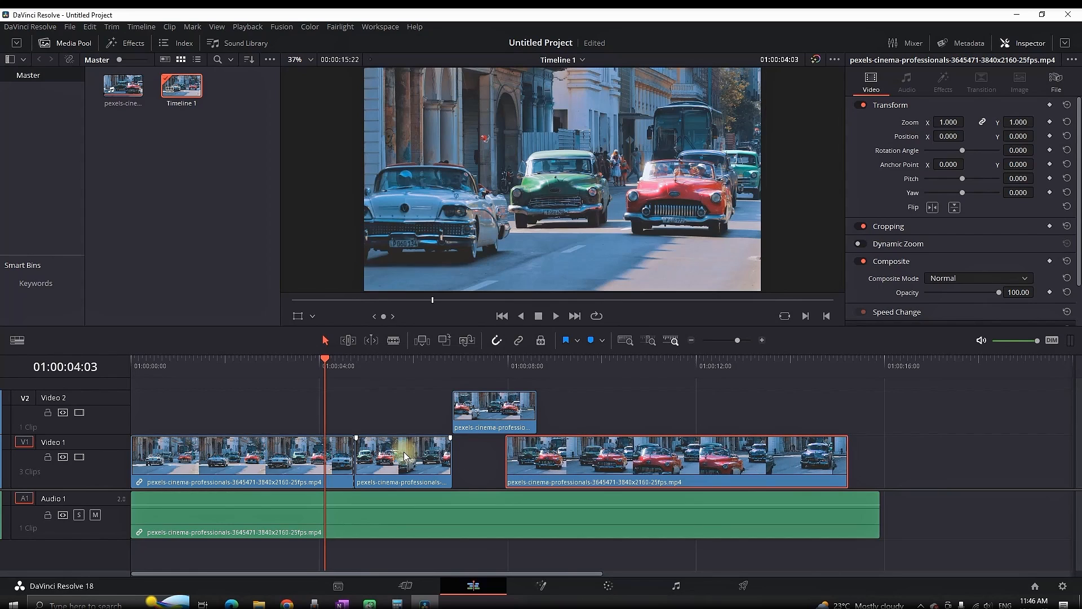
pyautogui.moveTo(408, 451); pyautogui.dragTo(407, 429)
pyautogui.moveTo(486, 414); pyautogui.dragTo(388, 458)
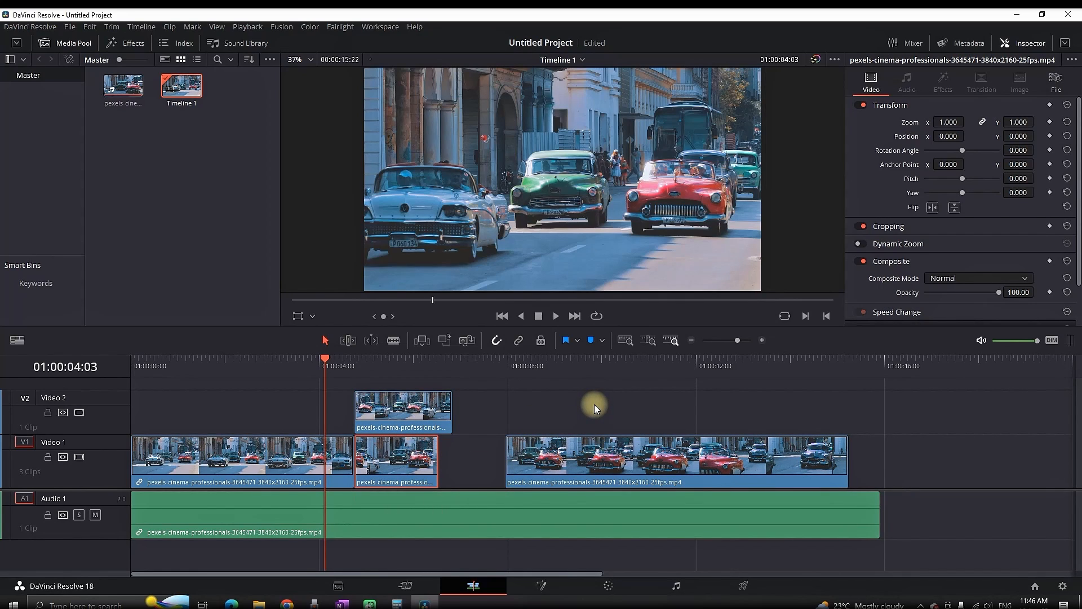
# Undo all the segment moves and blade cuts, back to one uncut clip on Video 1.
pyautogui.hotkey('ctrl', 'z')
pyautogui.hotkey('ctrl', 'z')
pyautogui.hotkey('ctrl', 'z')
pyautogui.hotkey('ctrl', 'z')
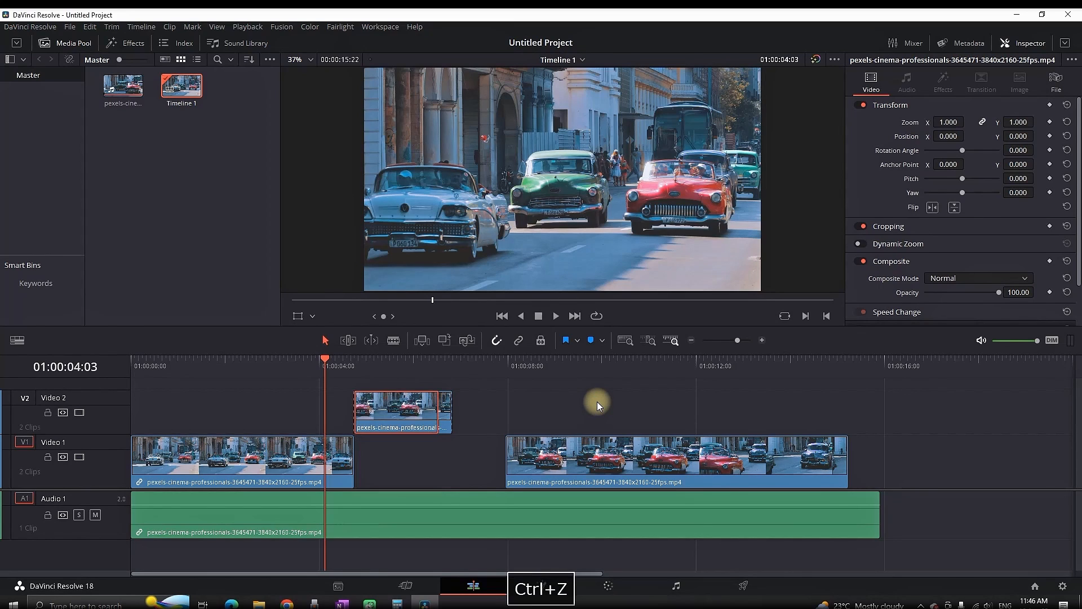
pyautogui.hotkey('ctrl', 'z')
pyautogui.hotkey('ctrl', 'z')
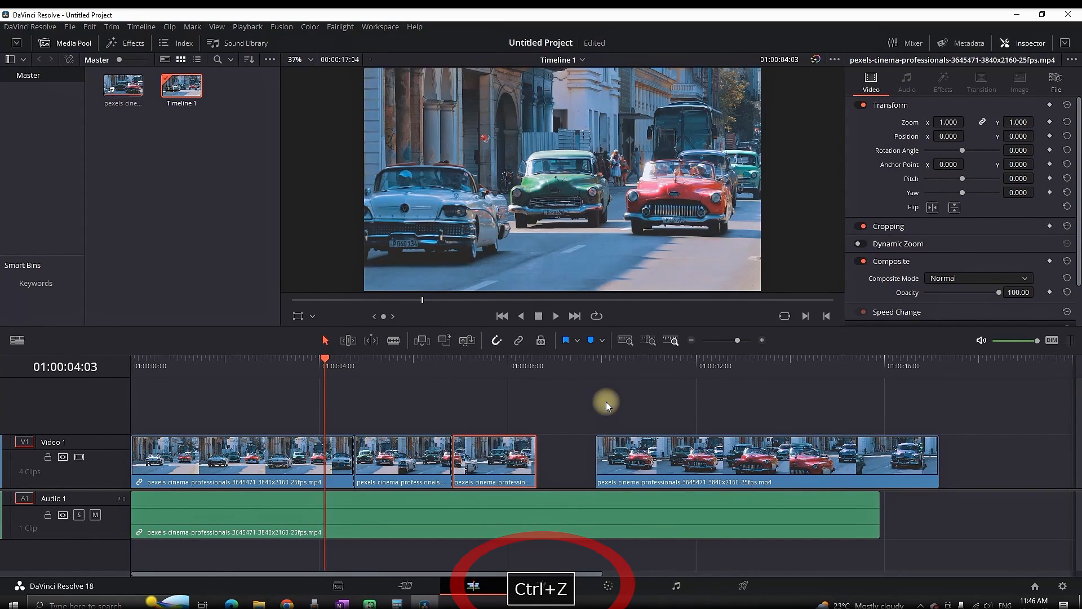
pyautogui.hotkey('ctrl', 'z')
pyautogui.hotkey('ctrl', 'z')
pyautogui.hotkey('ctrl', 'z')
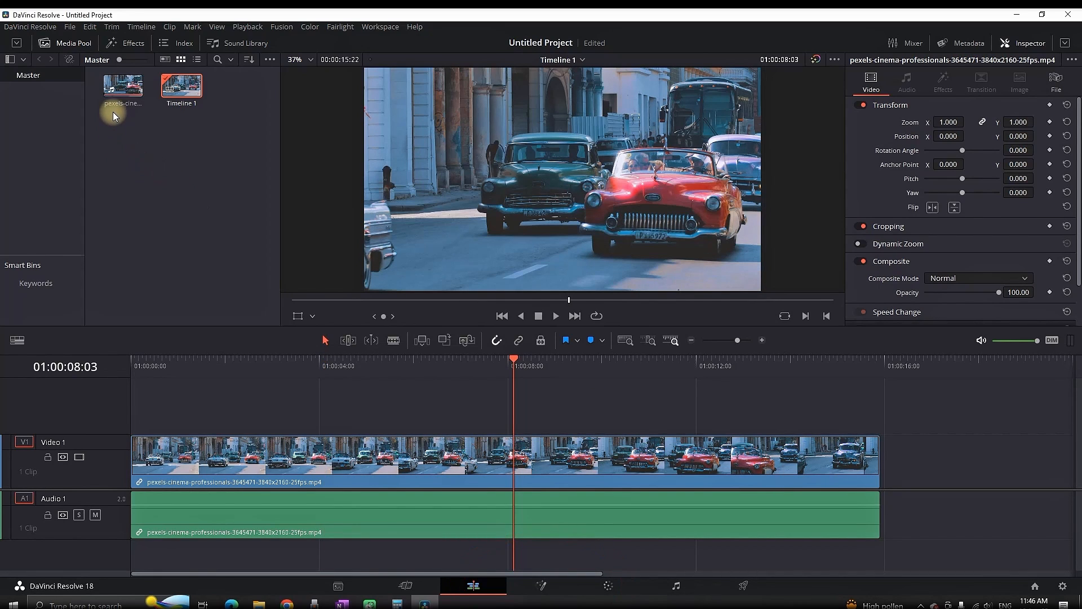
# Show the Effects library with its titles and enlarge its area in width and height.
pyautogui.click(120, 45)
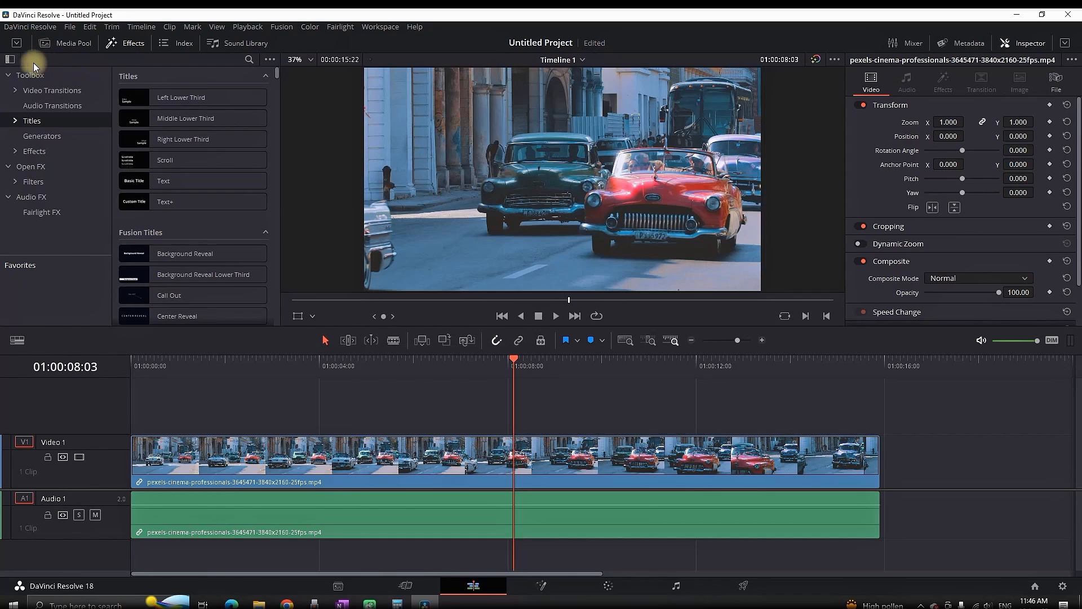
pyautogui.moveTo(280, 245); pyautogui.dragTo(406, 245)
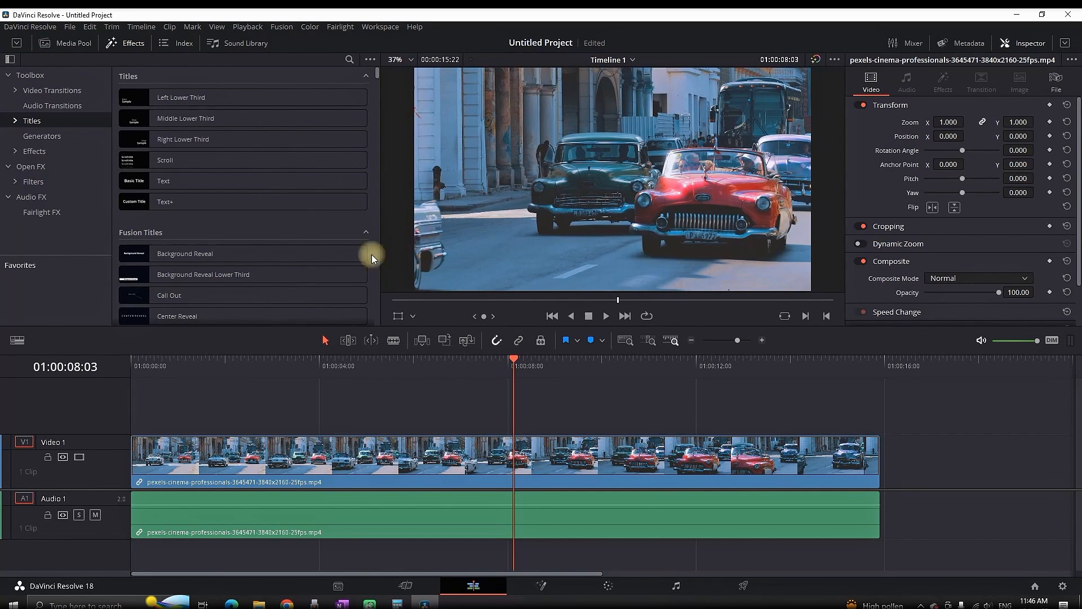
pyautogui.moveTo(164, 328); pyautogui.dragTo(163, 352)
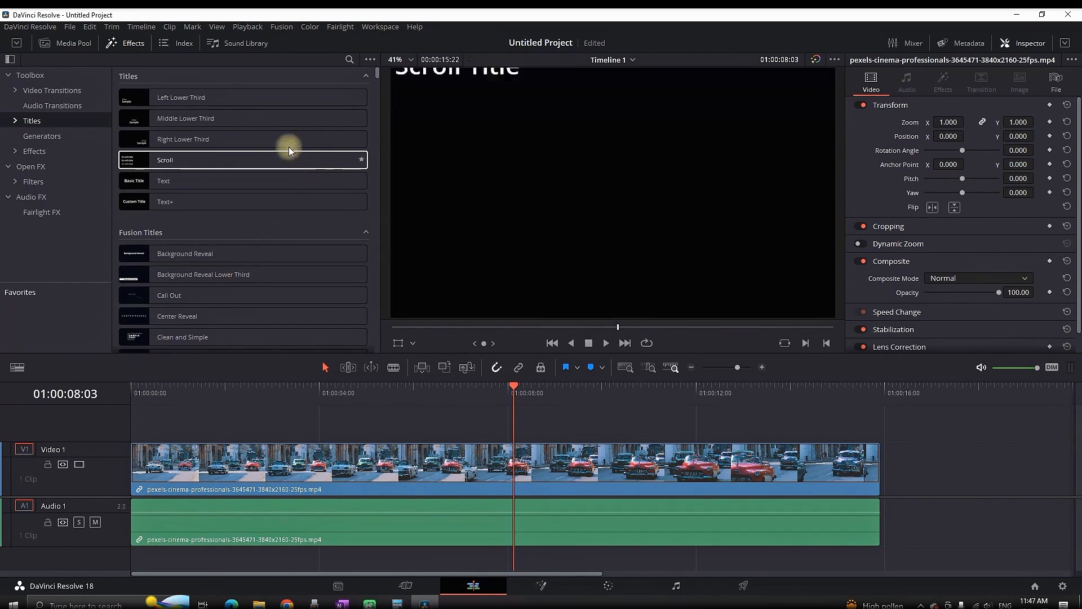
# Expand the Effects library to full height, restore its normal height, and show the Toolbox's Video Transitions.
pyautogui.click(16, 44)
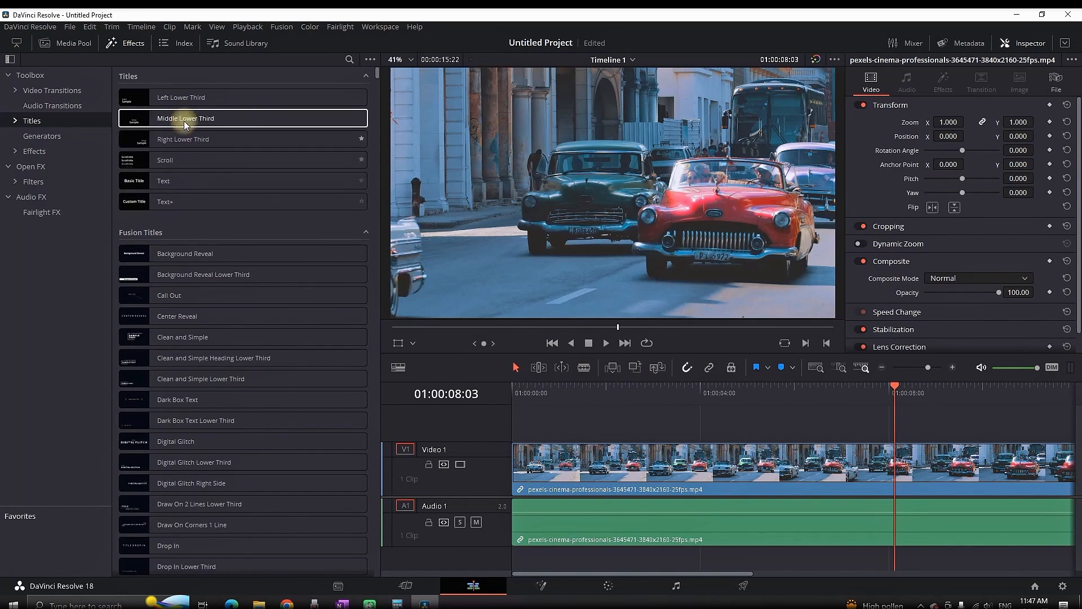
pyautogui.click(17, 47)
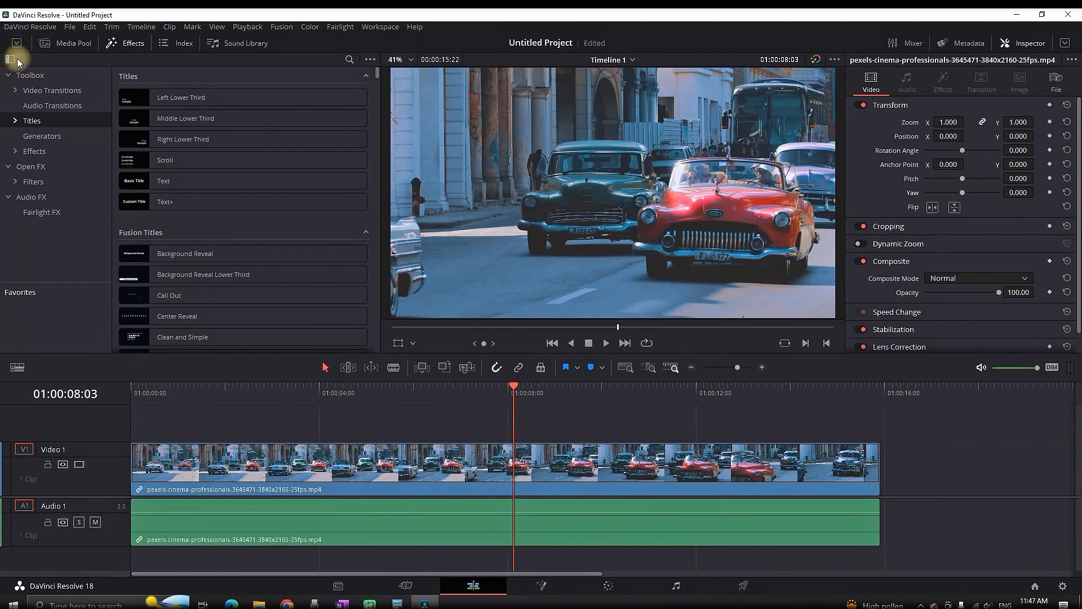
pyautogui.click(69, 71)
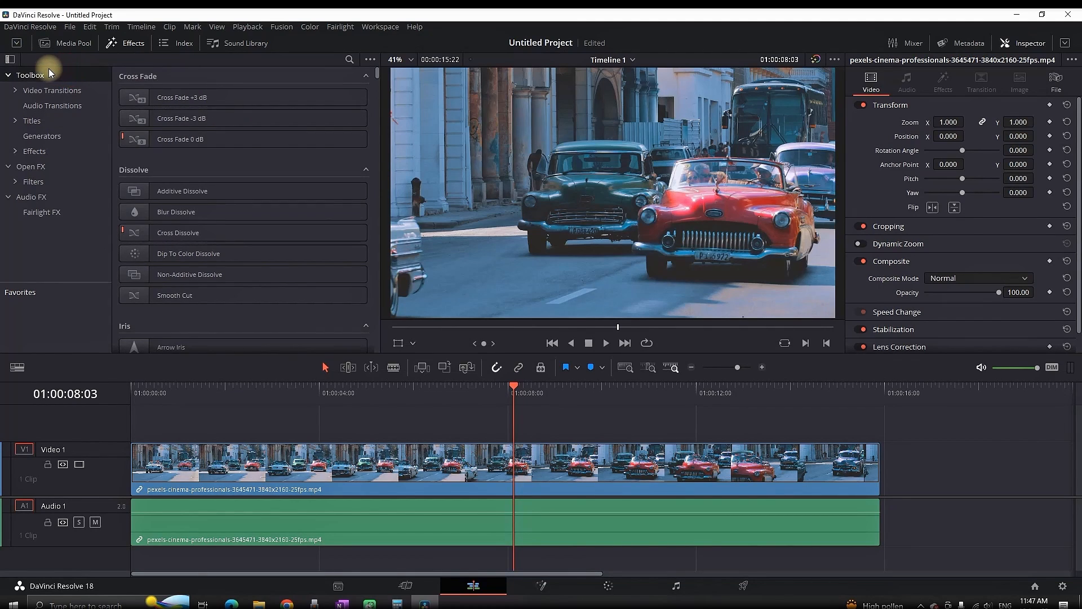
pyautogui.moveTo(377, 72); pyautogui.dragTo(377, 74)
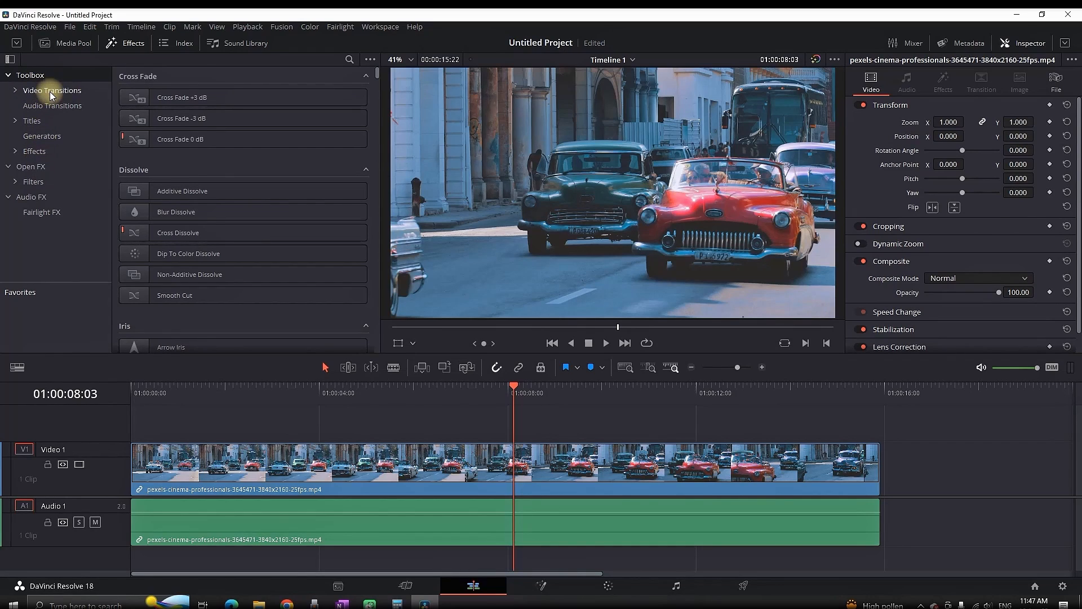
pyautogui.click(51, 96)
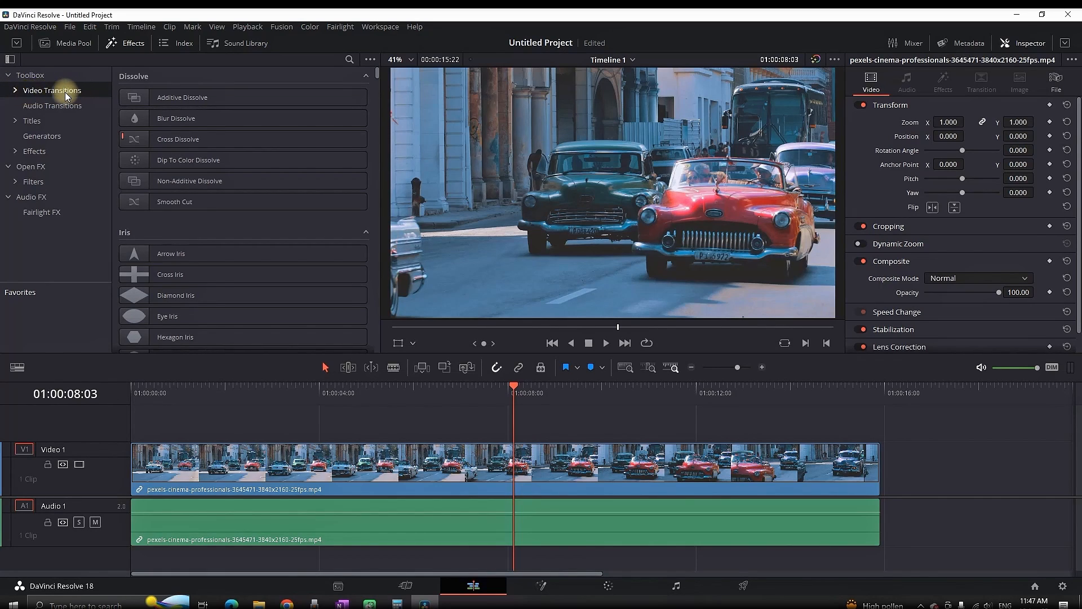
# Split the Video 1 clip with the blade at 01:00:07:08.
pyautogui.moveTo(503, 394); pyautogui.dragTo(476, 391)
pyautogui.click(507, 461)
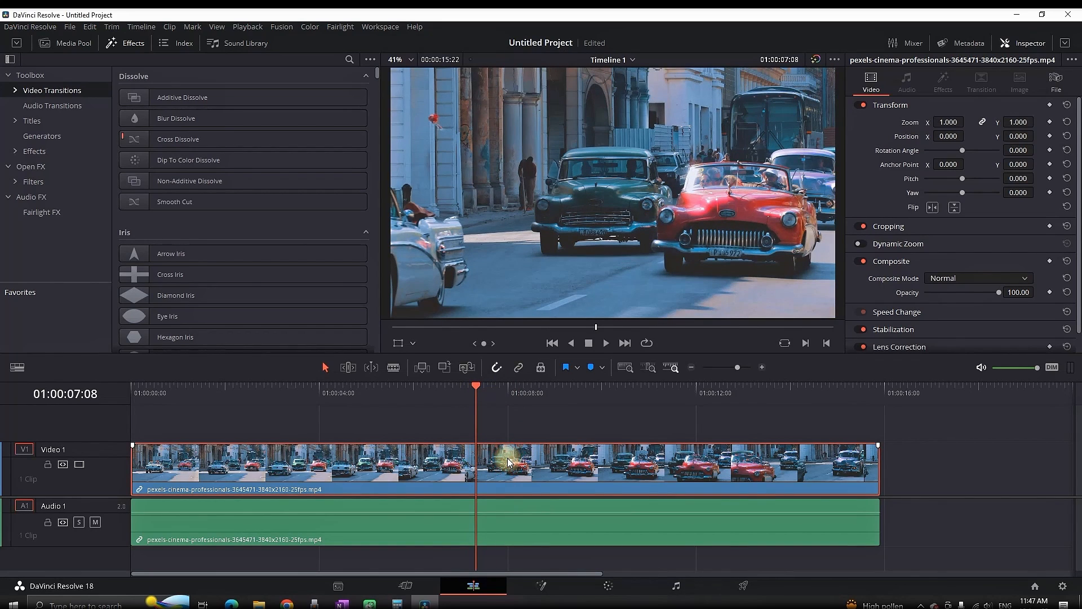
pyautogui.click(393, 366)
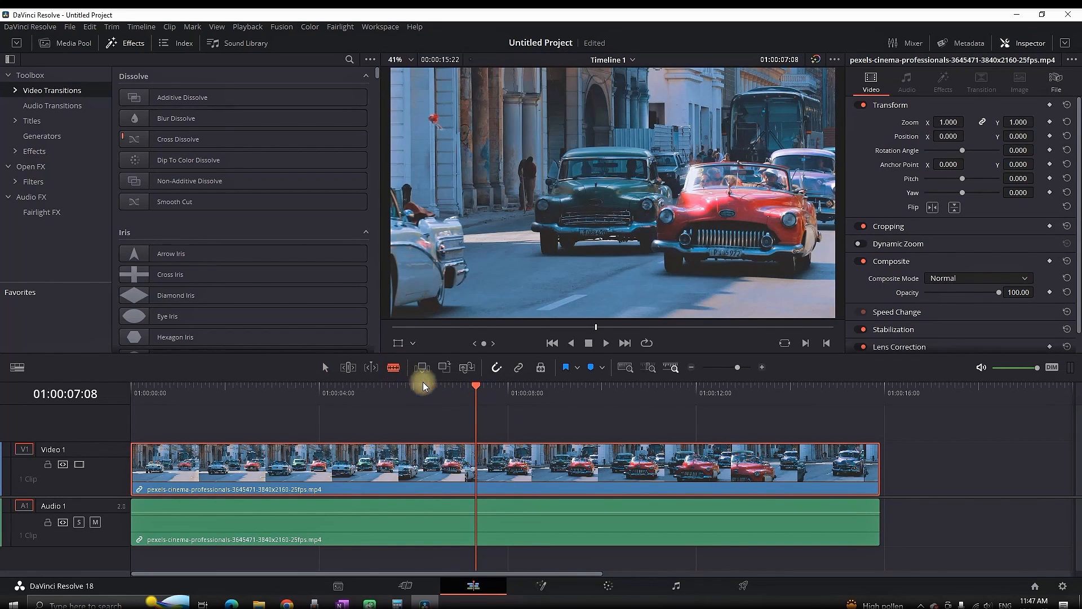
pyautogui.click(484, 460)
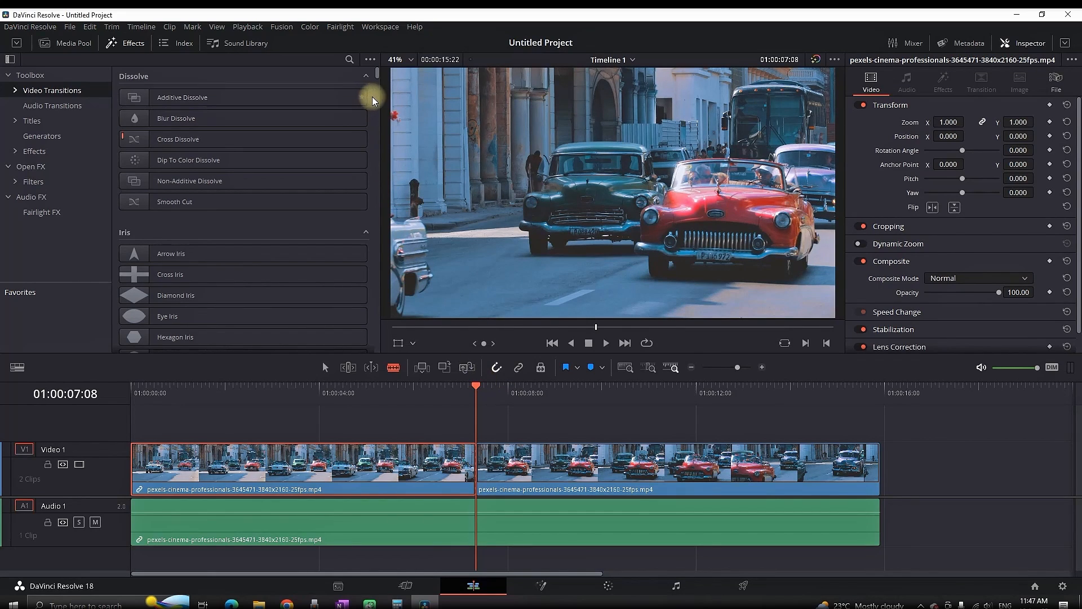
# Apply the Drop Warp Fusion transition to the cut between the two Video 1 segments and return to selection mode.
pyautogui.scroll(-3, 296, 245)
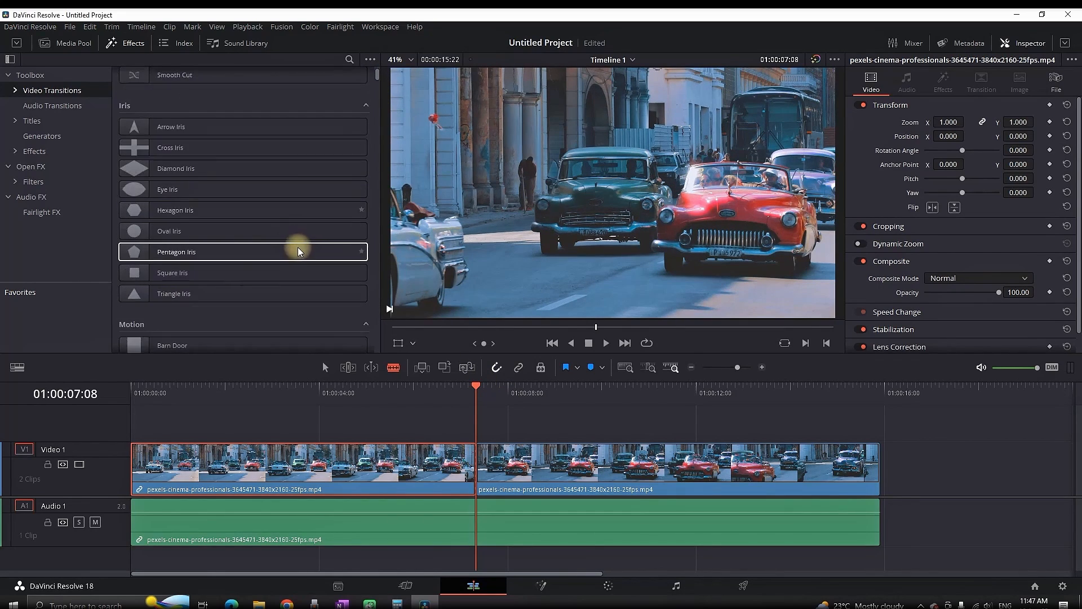
pyautogui.scroll(-10, 331, 245)
pyautogui.scroll(-1, 328, 239)
pyautogui.scroll(-1, 322, 211)
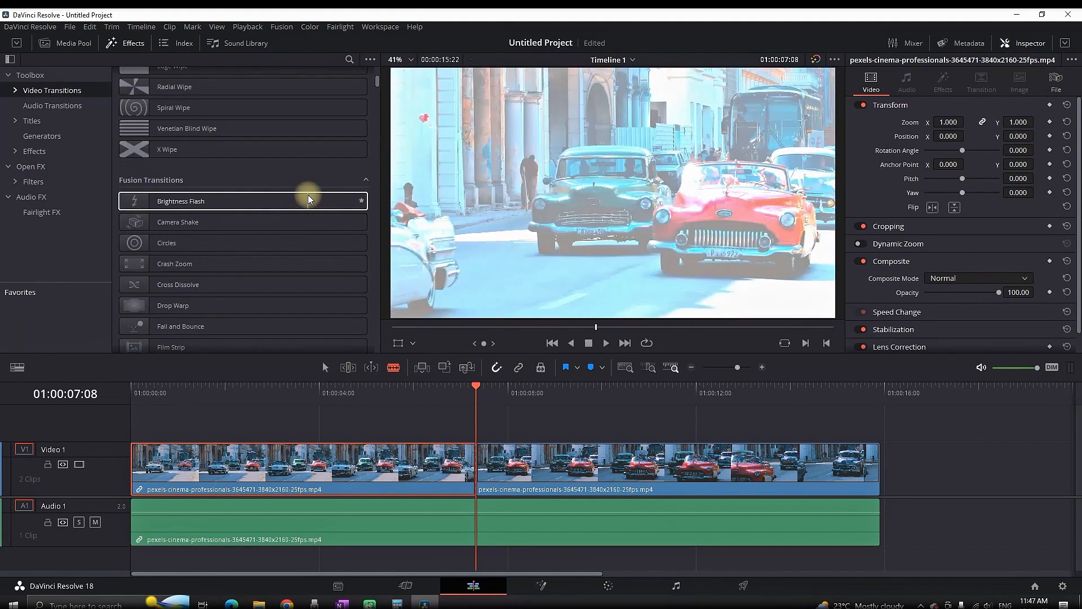
pyautogui.scroll(-1, 307, 198)
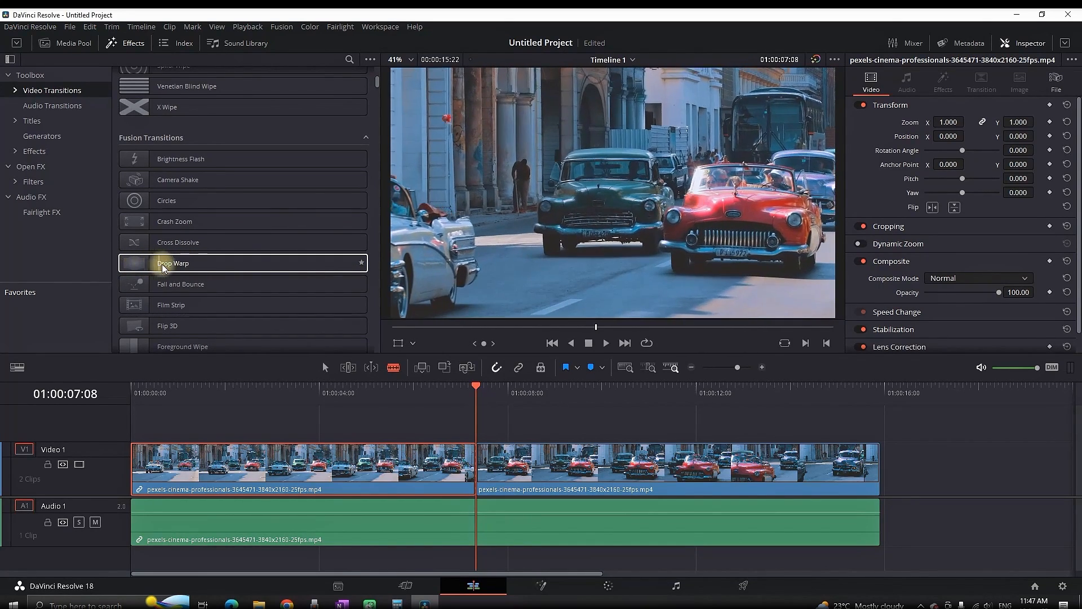
pyautogui.moveTo(322, 274); pyautogui.dragTo(475, 472)
pyautogui.click(326, 369)
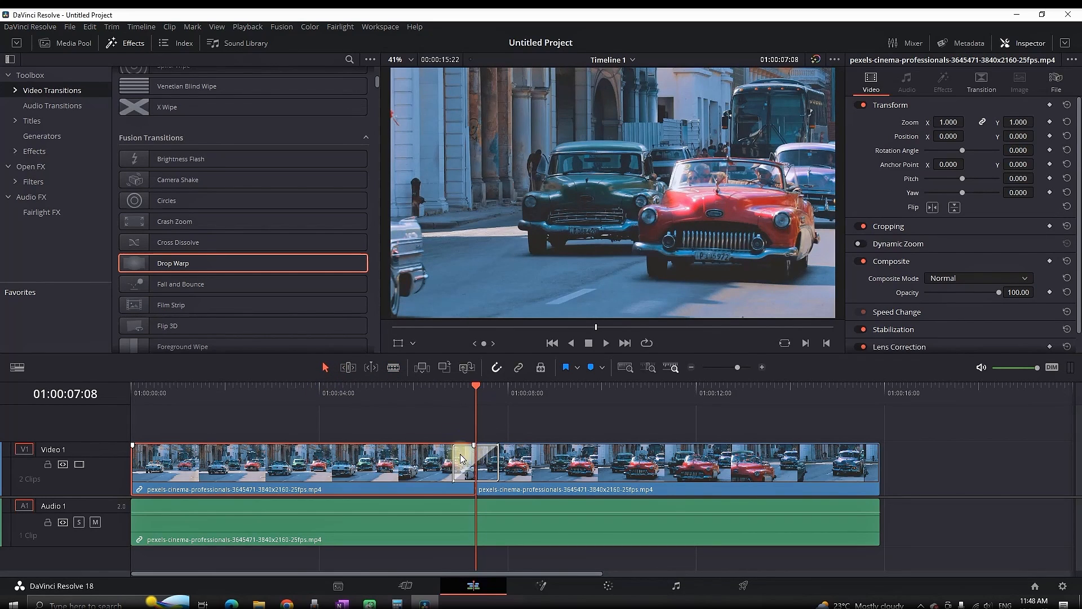
# Play the timeline from 01:00:05:16 through the Drop Warp transition, stopping past the cut.
pyautogui.moveTo(453, 388); pyautogui.dragTo(398, 391)
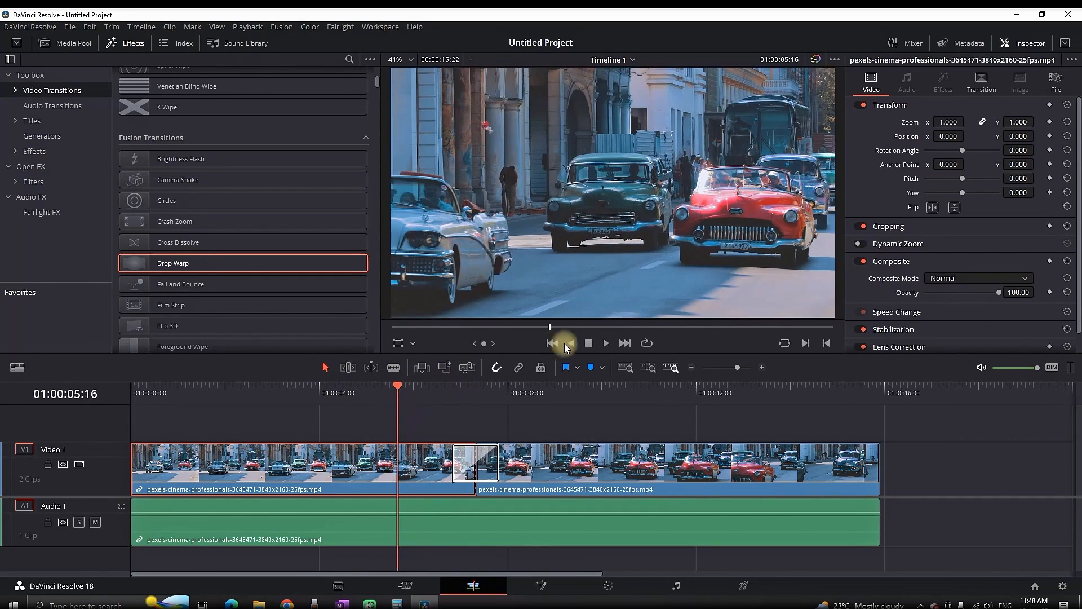
pyautogui.click(605, 342)
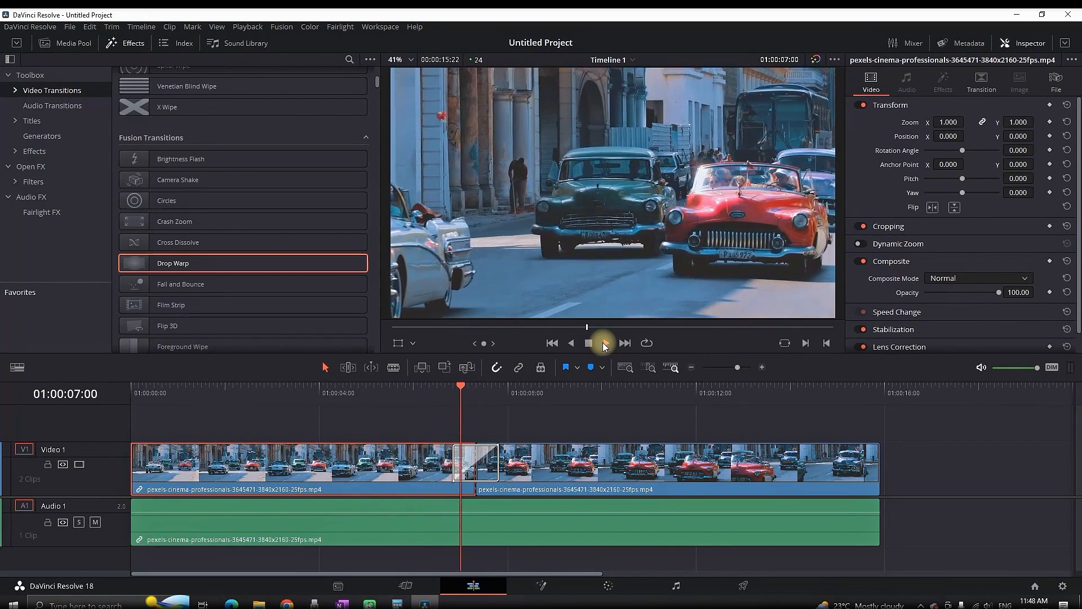
pyautogui.click(601, 342)
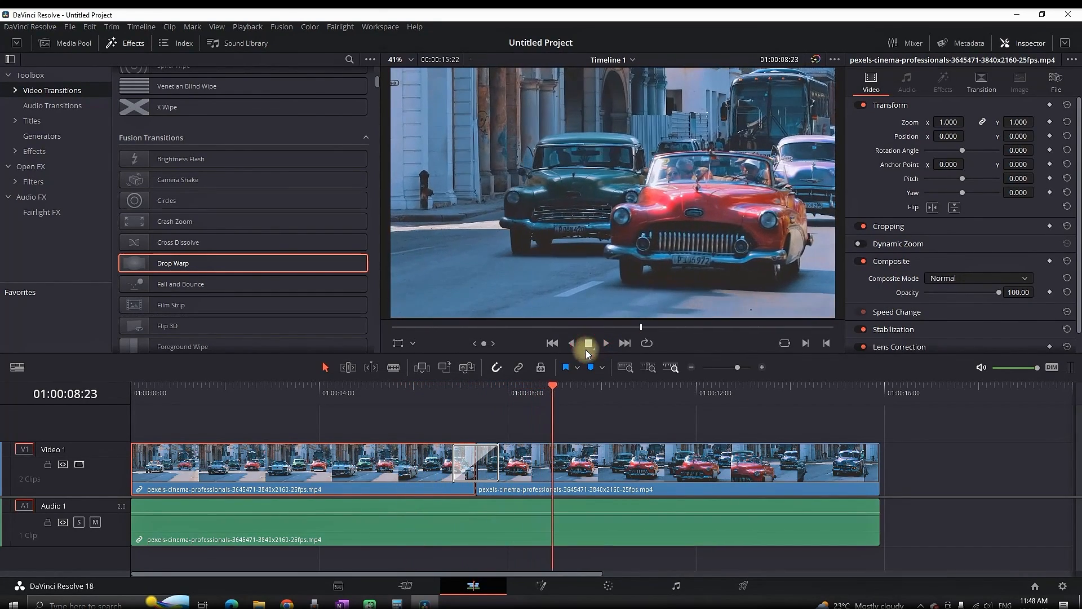
# Lengthen the Drop Warp transition to about 5.7 seconds and play it back from before its start.
pyautogui.moveTo(499, 461); pyautogui.dragTo(608, 462)
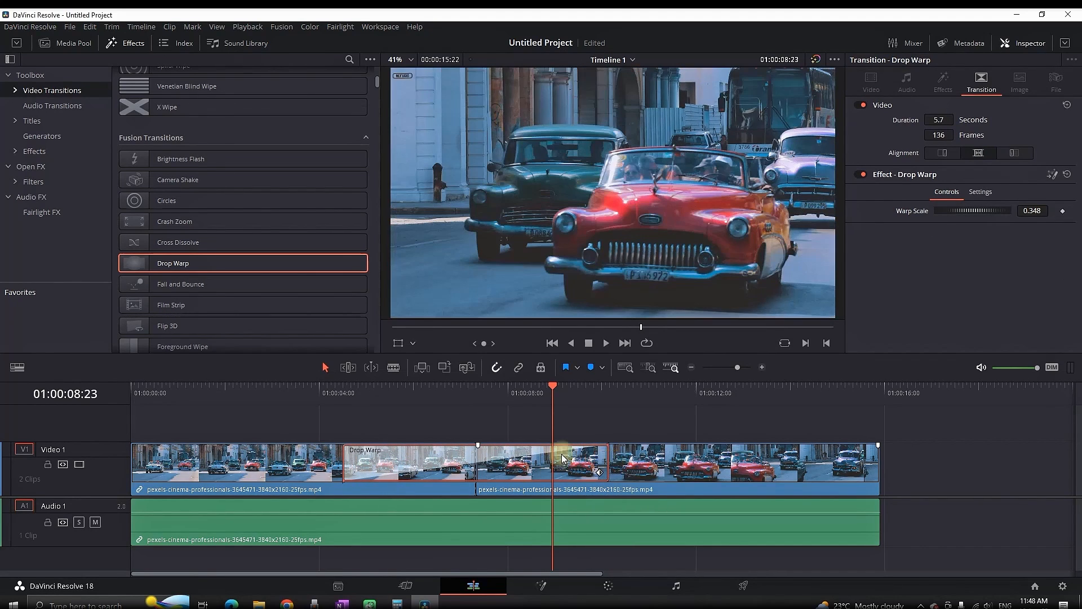
pyautogui.click(279, 393)
pyautogui.click(605, 343)
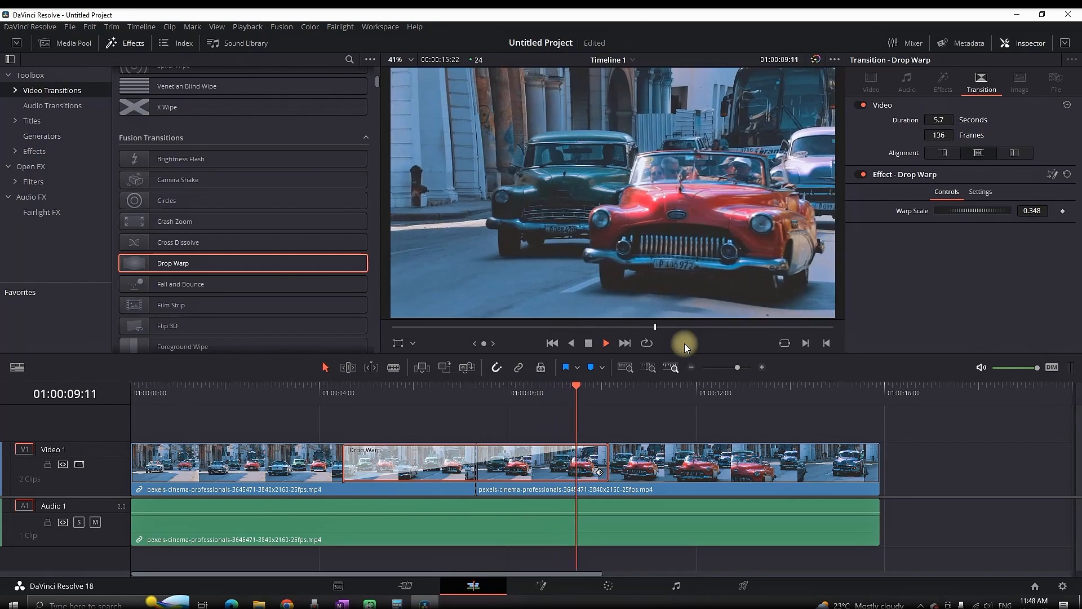
pyautogui.press('space')
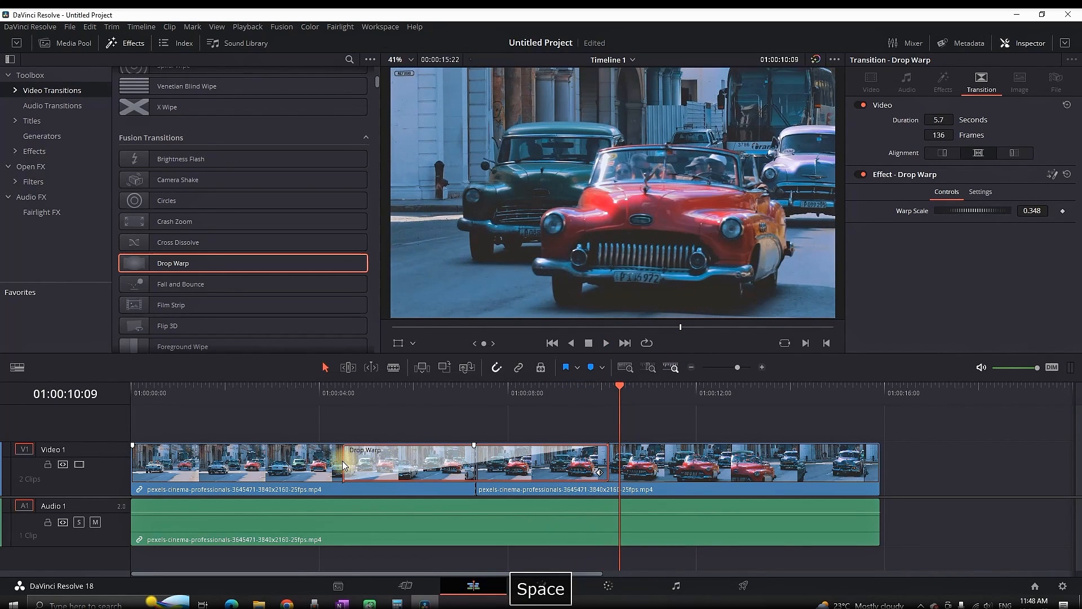
# Shorten the Drop Warp transition to about 0.8 seconds, play through it, and park the playhead on the cut.
pyautogui.moveTo(343, 463); pyautogui.dragTo(459, 459)
pyautogui.click(388, 388)
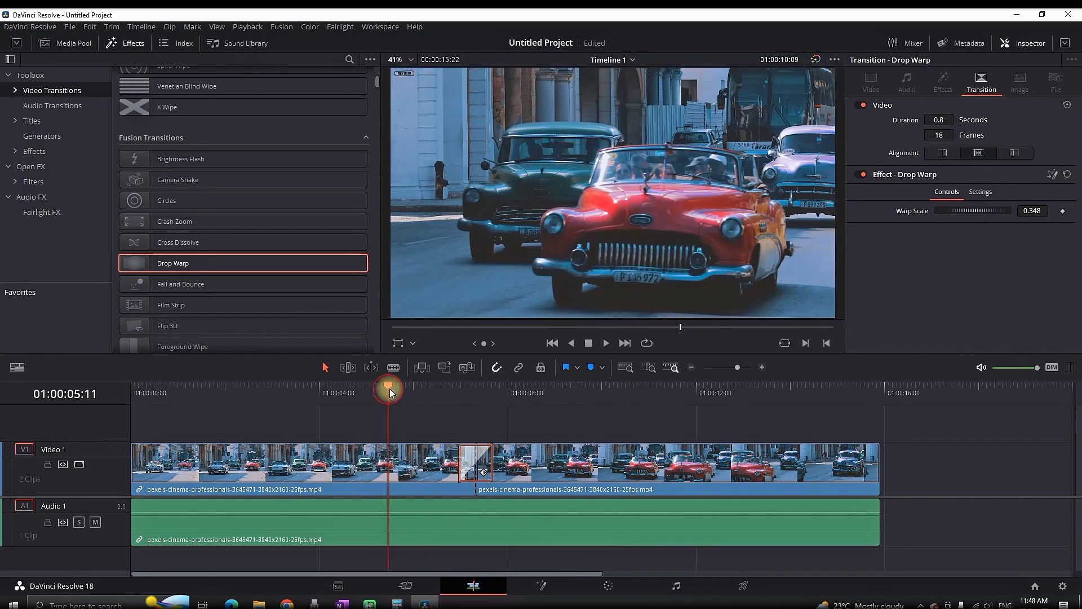
pyautogui.press('space')
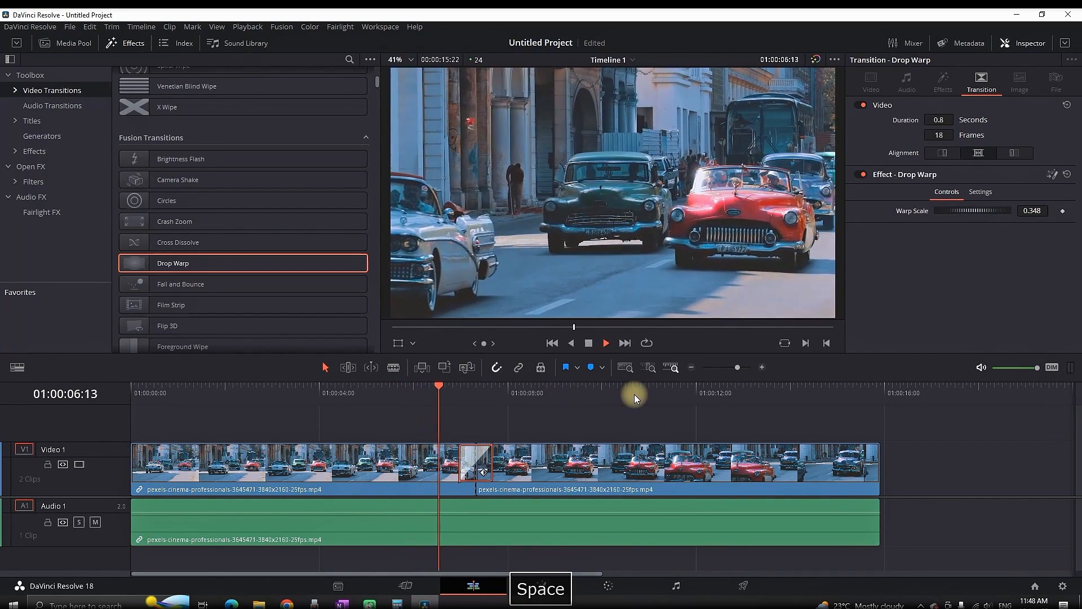
pyautogui.press('space')
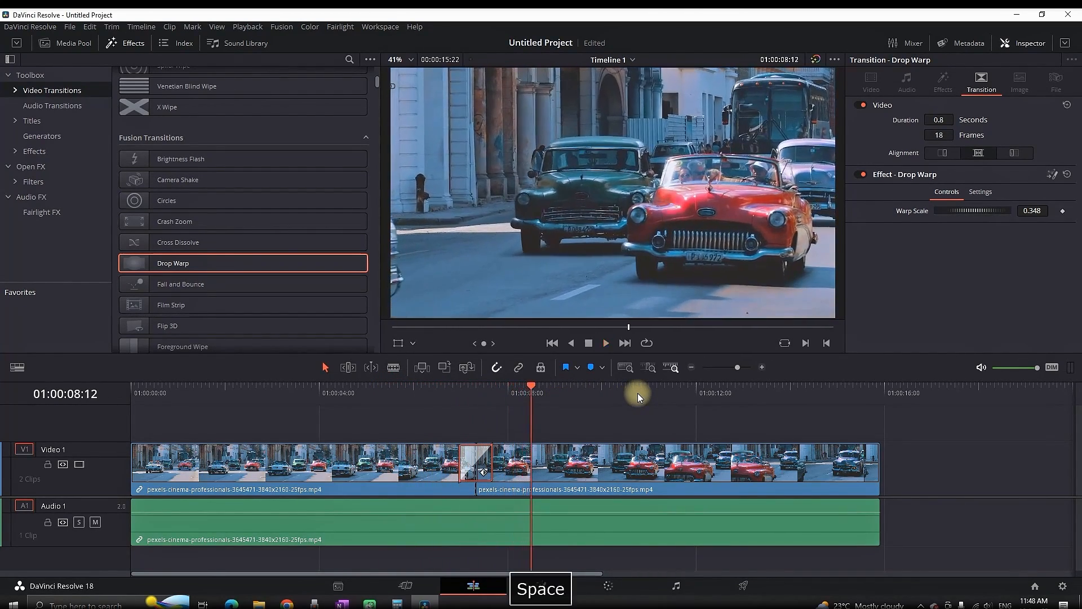
pyautogui.click(479, 391)
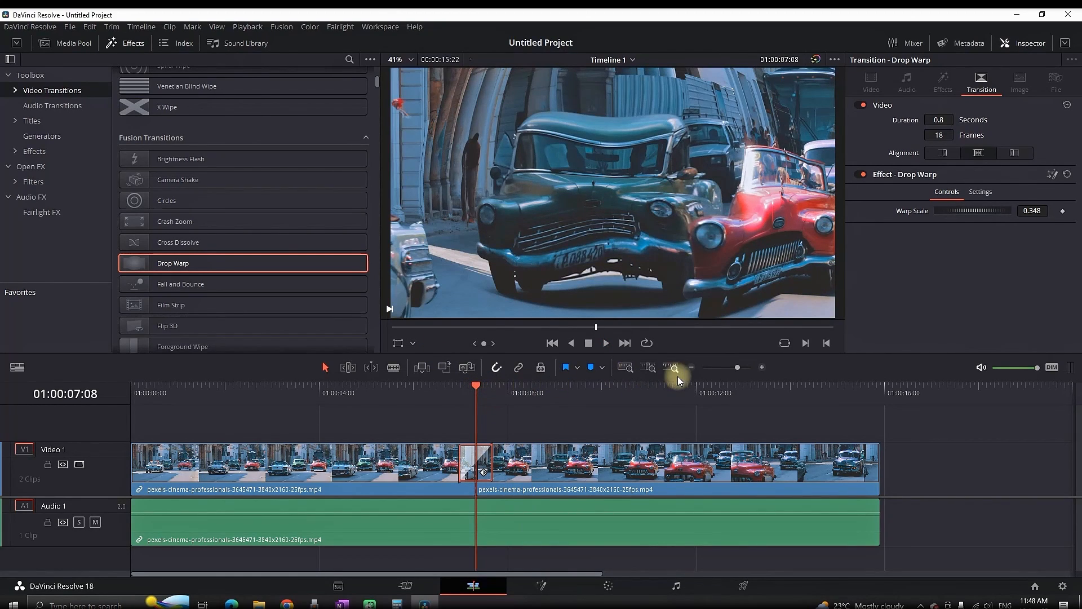
# Hide and reshow the Inspector, and reselect the Drop Warp transition to show its settings.
pyautogui.click(1019, 45)
pyautogui.click(1019, 45)
pyautogui.click(502, 417)
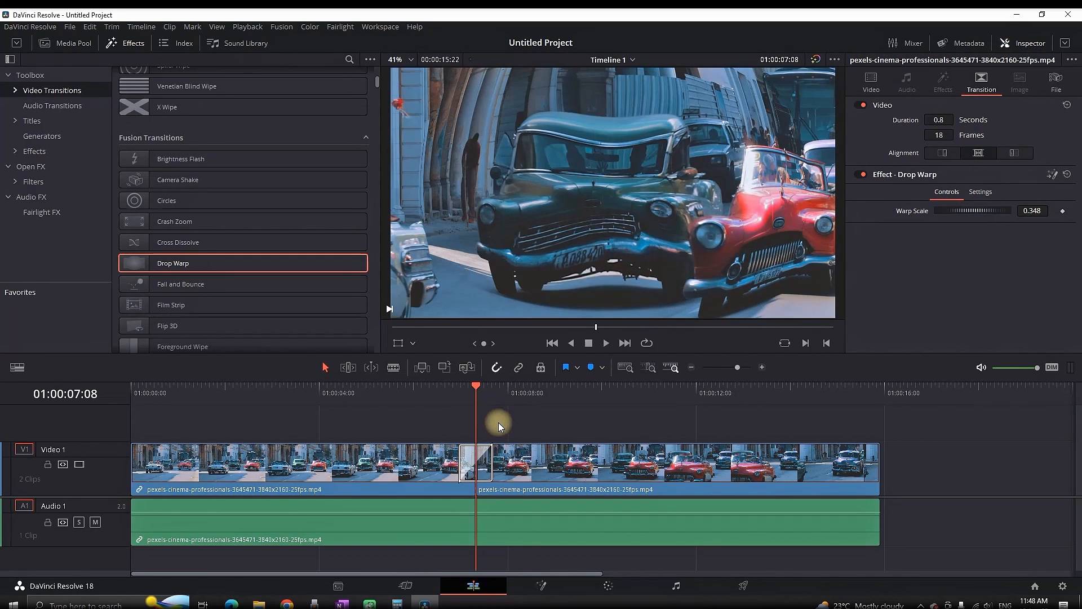
pyautogui.click(469, 464)
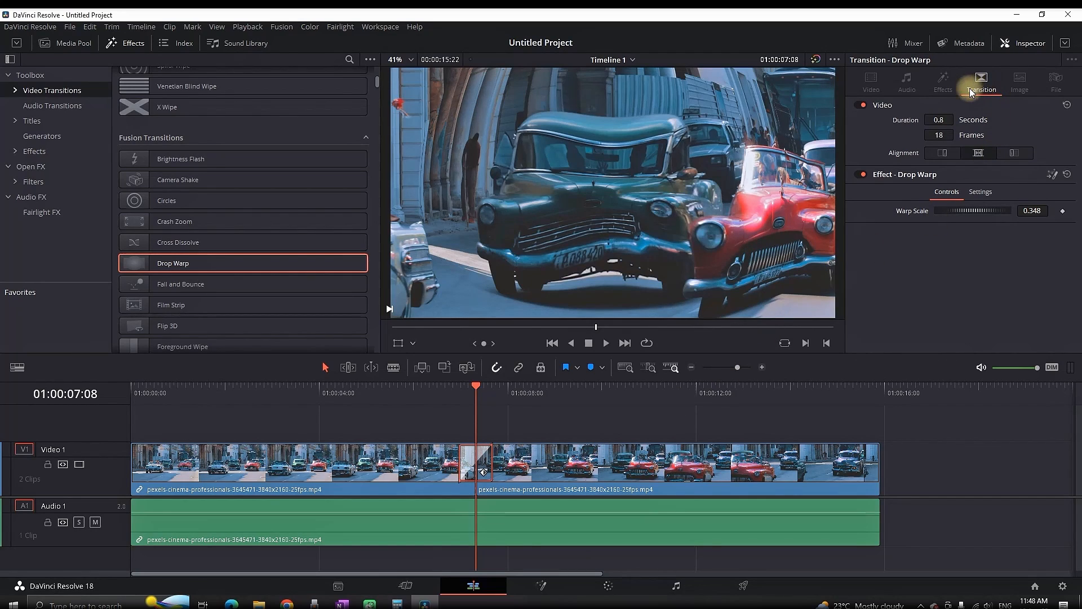
# Try changing the transition's duration, undo it, and reset its video settings to the default 1.0 second.
pyautogui.moveTo(939, 122); pyautogui.dragTo(724, 346)
pyautogui.hotkey('ctrl', 'z')
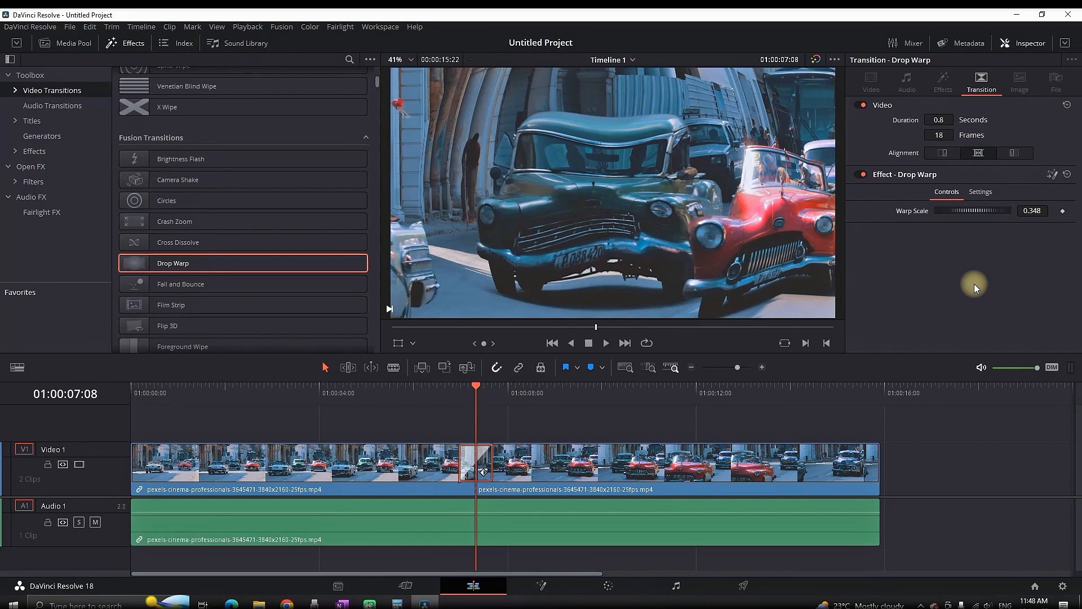
pyautogui.click(1067, 107)
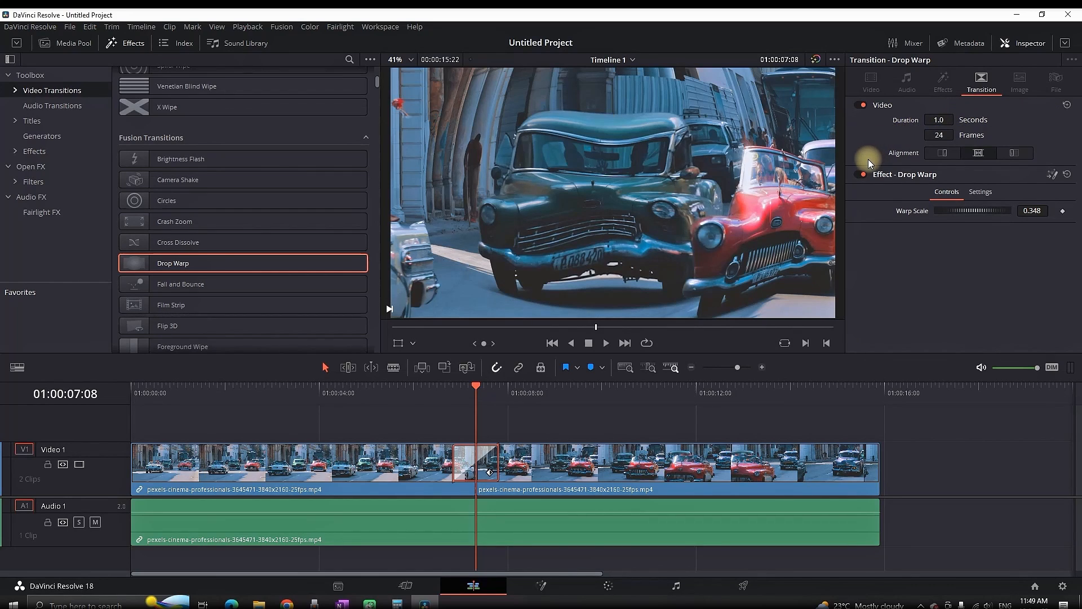
# Play across the cut with the Drop Warp effect switched off, and delete the transition from the timeline.
pyautogui.click(865, 107)
pyautogui.click(413, 389)
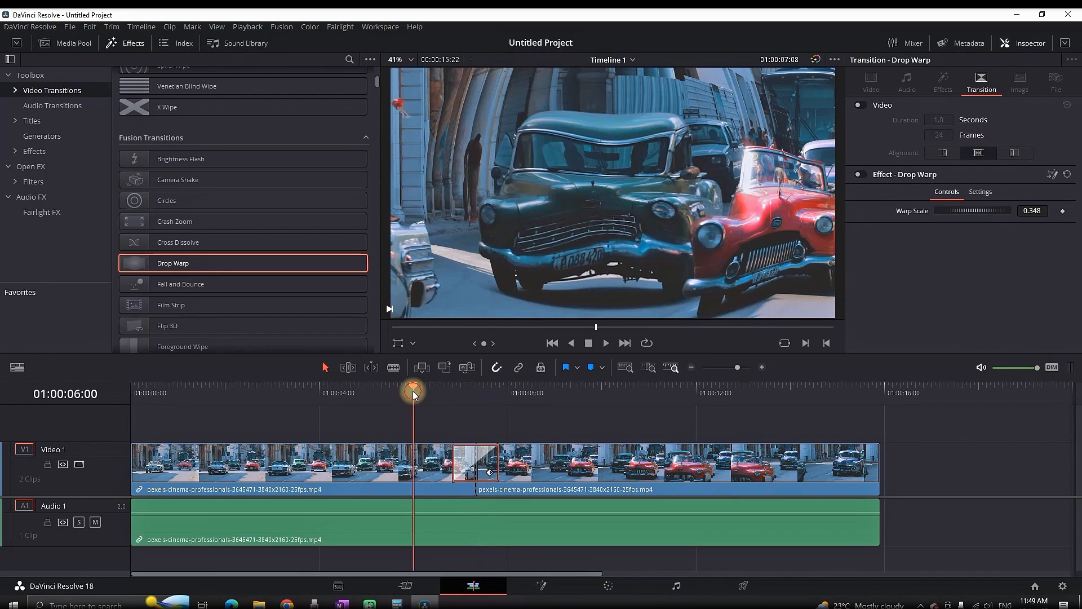
pyautogui.press('space')
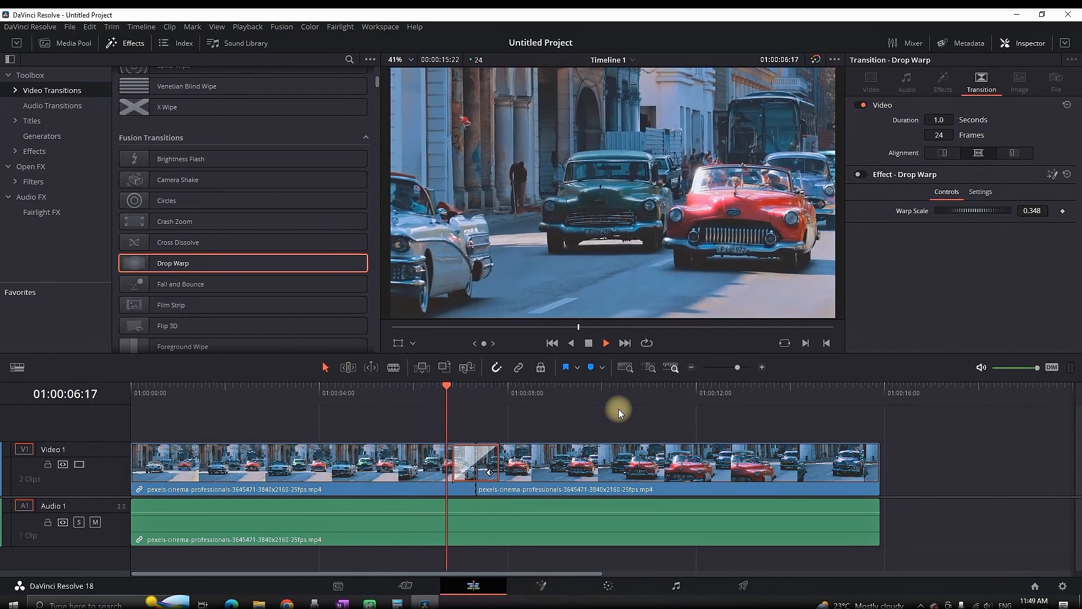
pyautogui.press('space')
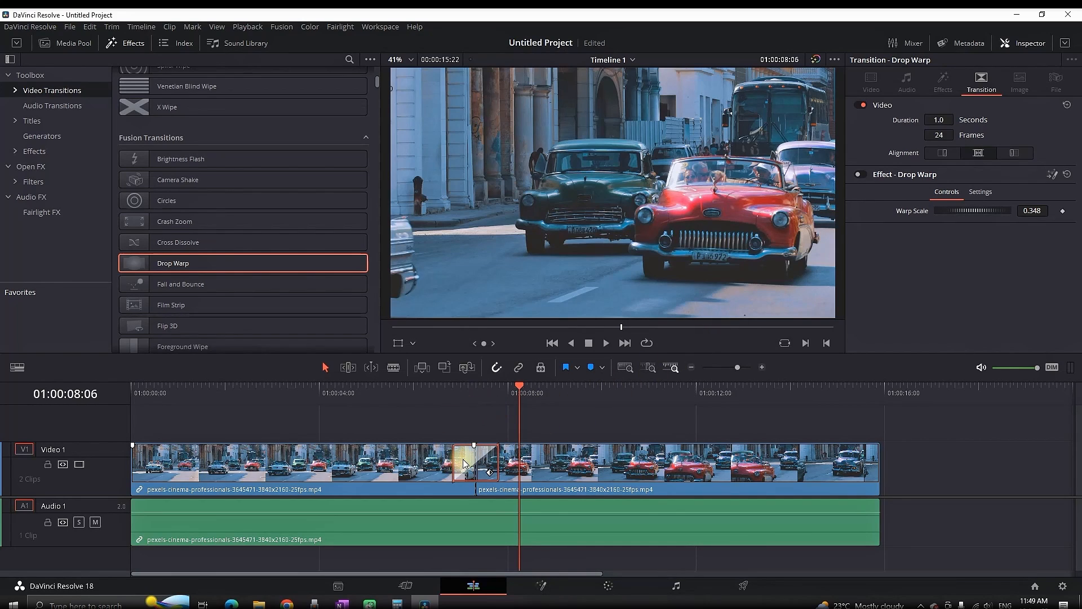
pyautogui.press('Delete')
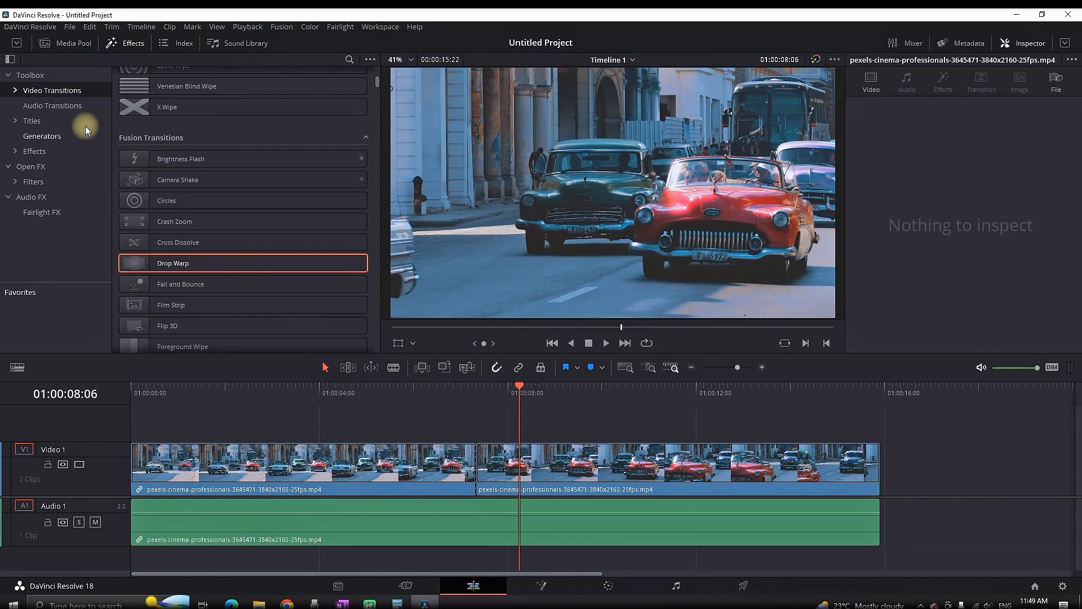
# Add a basic Text title on a new Video 2 track above the second segment, starting about 8.5 seconds in.
pyautogui.click(32, 120)
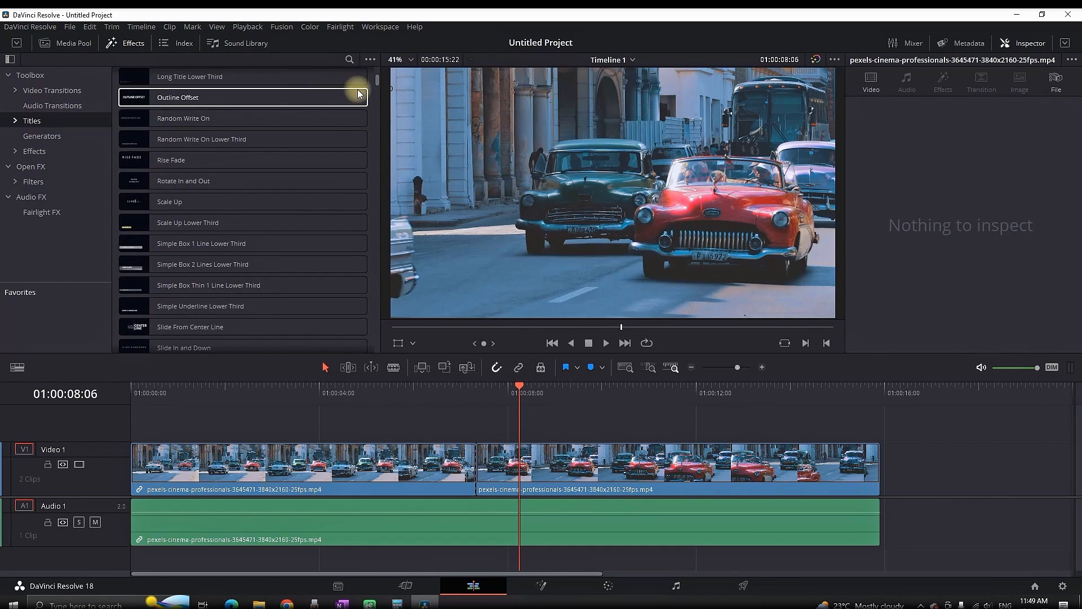
pyautogui.moveTo(377, 81); pyautogui.dragTo(381, 64)
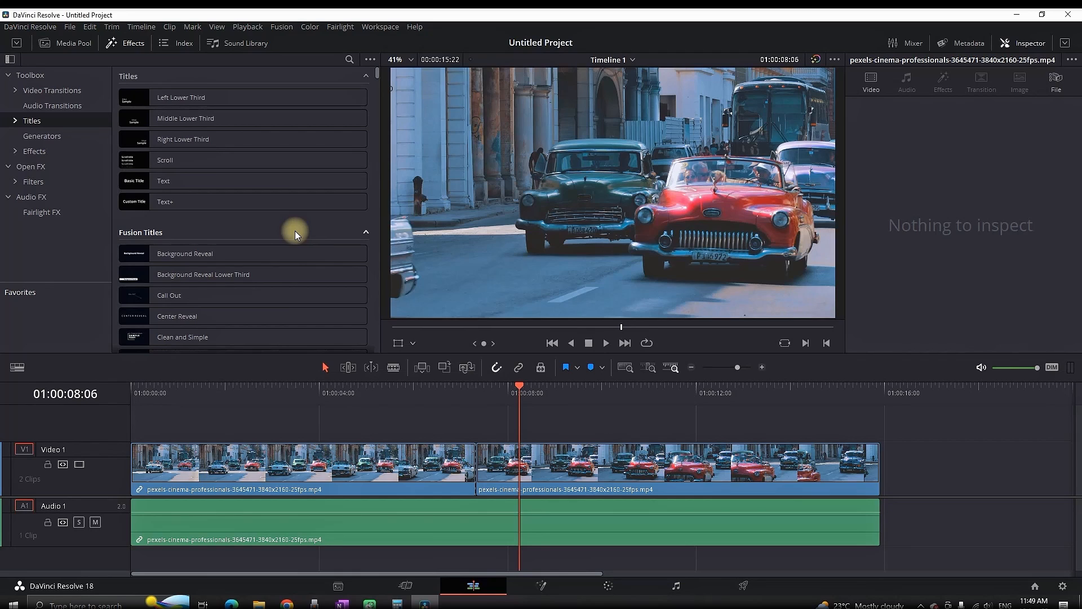
pyautogui.moveTo(182, 185); pyautogui.dragTo(553, 427)
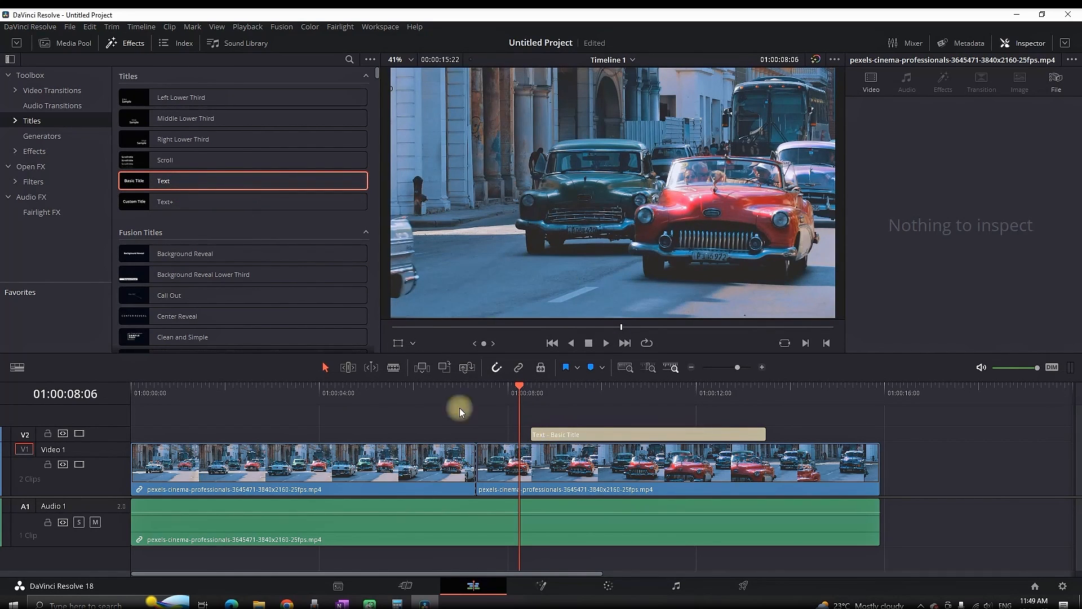
# Replace the Basic Title text with "WELCOME", with the playhead parked over the title at 01:00:09:12.
pyautogui.click(570, 433)
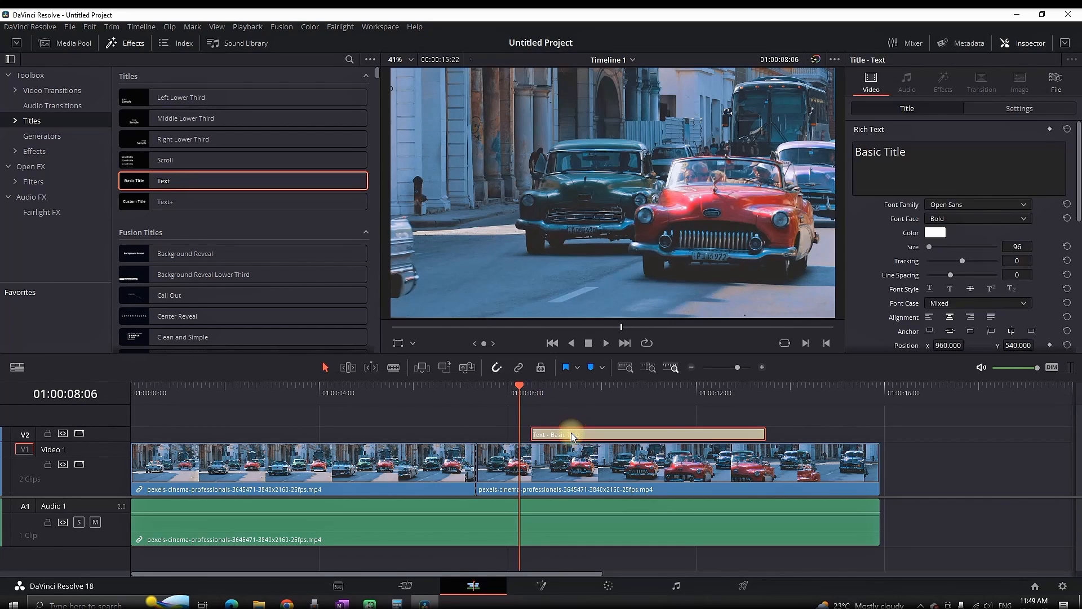
pyautogui.click(578, 397)
pyautogui.click(901, 160)
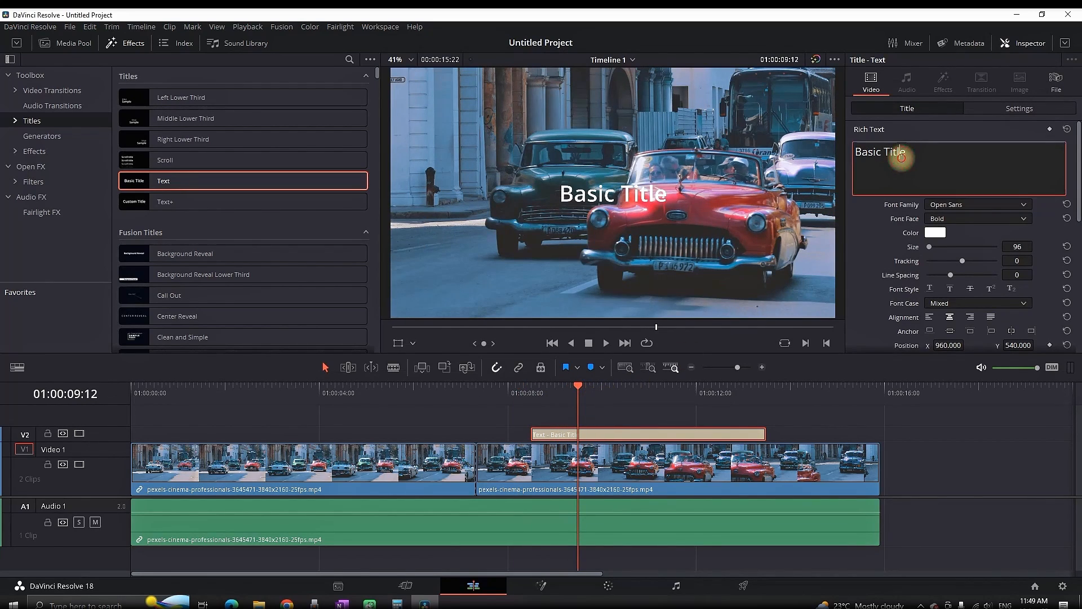
pyautogui.hotkey('ctrl', 'a')
pyautogui.write('WELCOME')
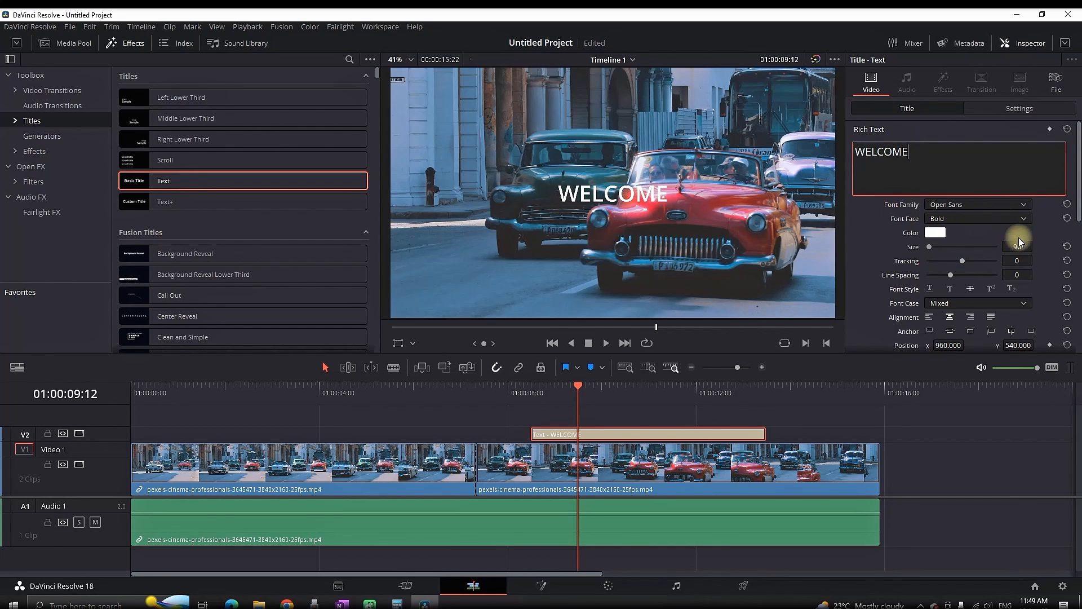
# Set the WELCOME title's font to Perpetua Titling MT Bold at size 267.
pyautogui.click(1002, 203)
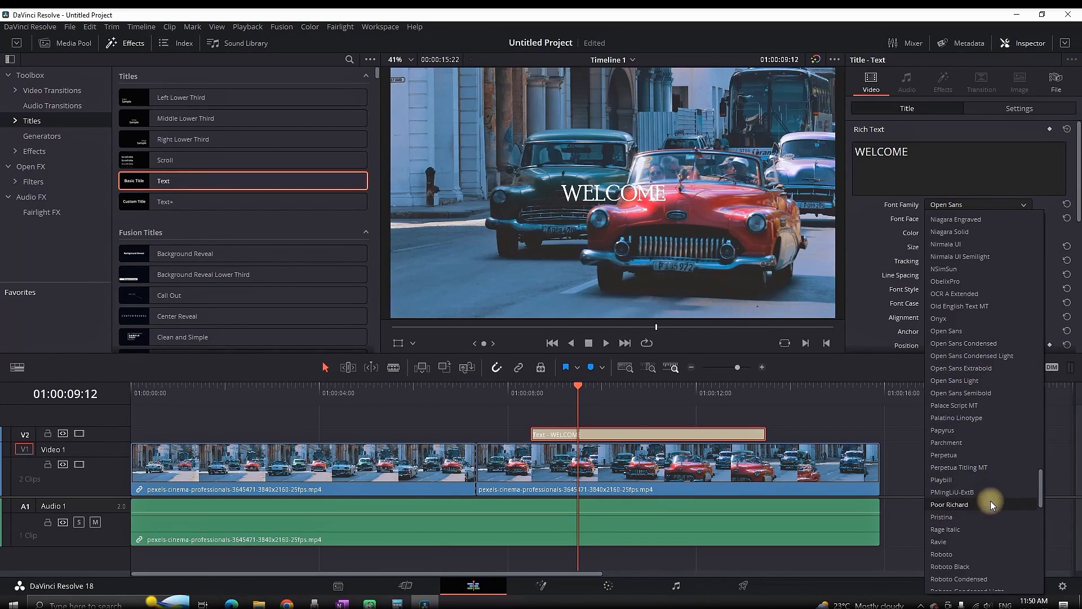
pyautogui.click(1003, 466)
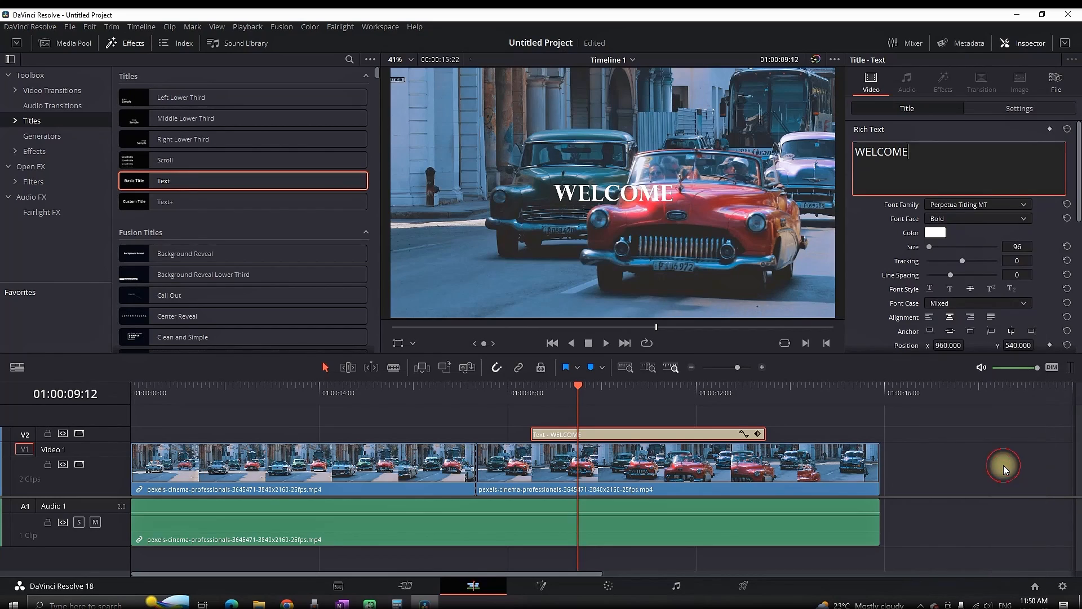
pyautogui.click(997, 219)
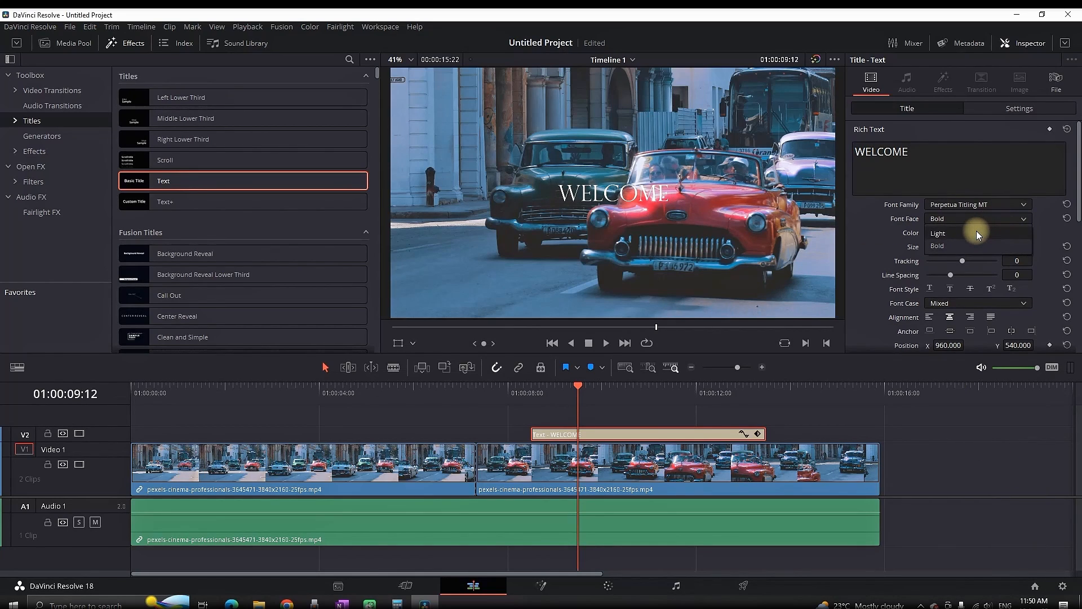
pyautogui.click(969, 248)
pyautogui.moveTo(1010, 244); pyautogui.dragTo(562, 314)
# Try several basic colors for the WELCOME title's text and apply bright green #55ff00.
pyautogui.click(937, 232)
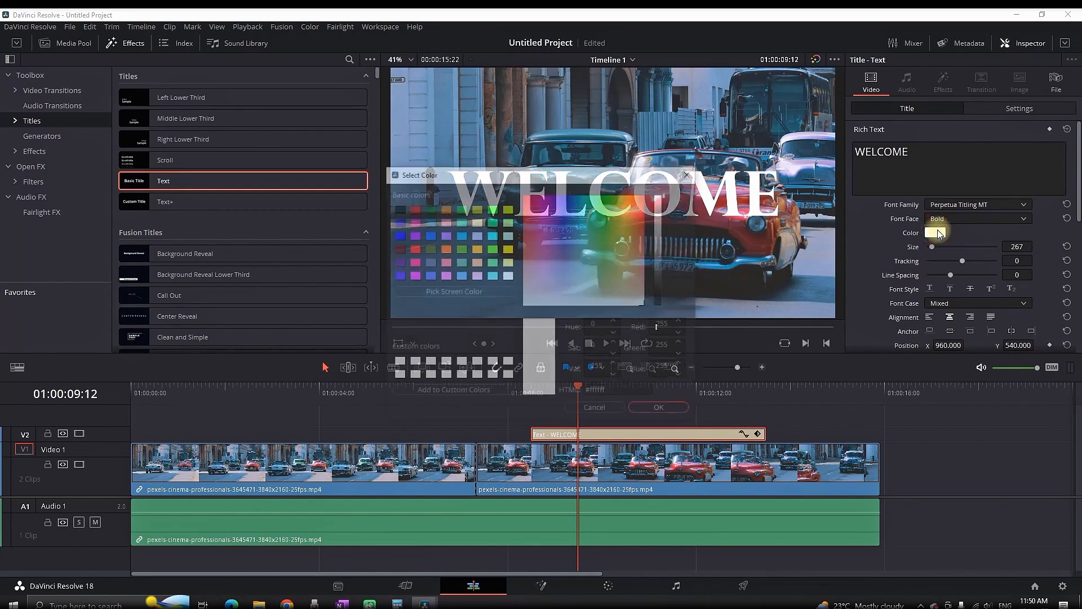
pyautogui.moveTo(616, 172); pyautogui.dragTo(321, 101)
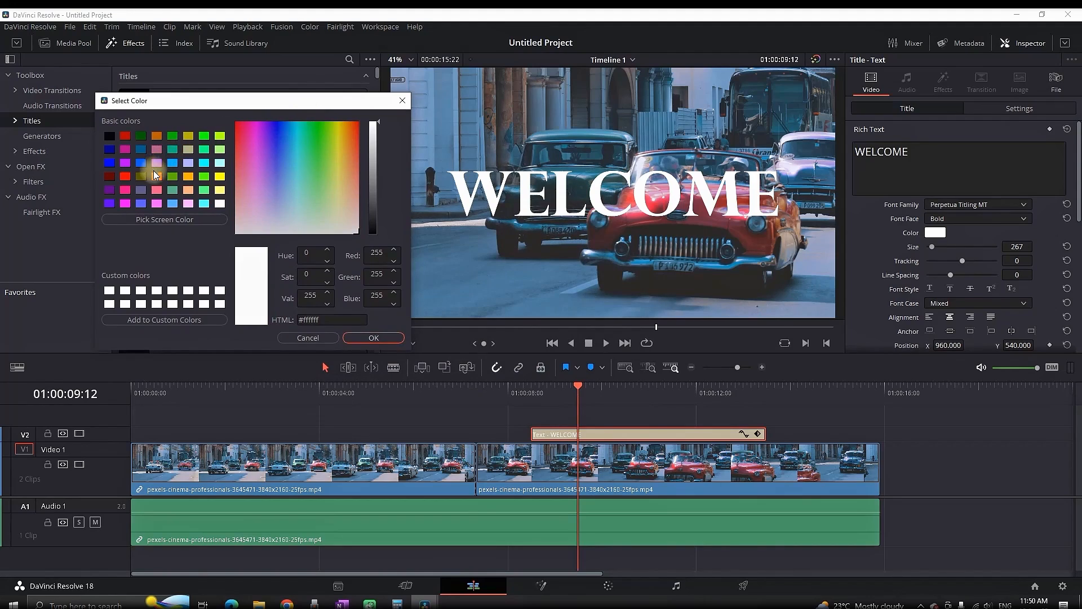
pyautogui.click(123, 176)
pyautogui.click(202, 176)
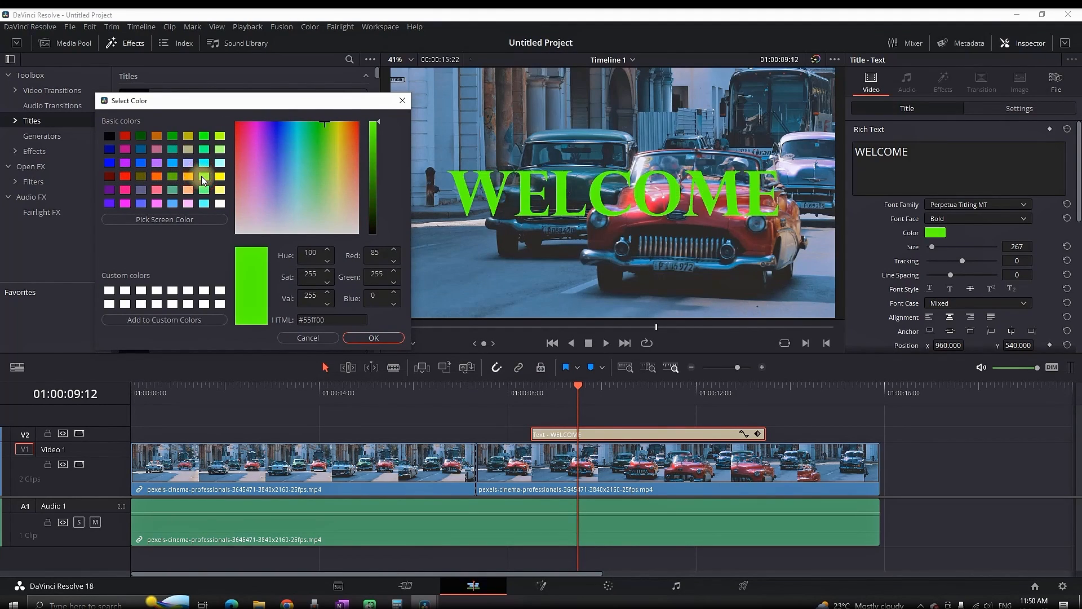
pyautogui.click(209, 204)
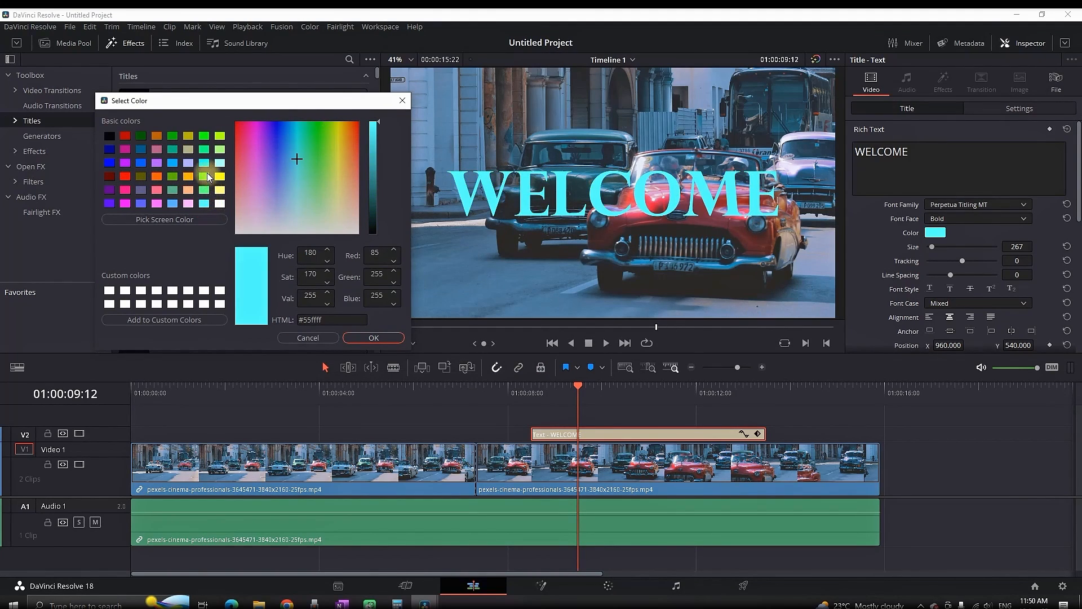
pyautogui.click(206, 175)
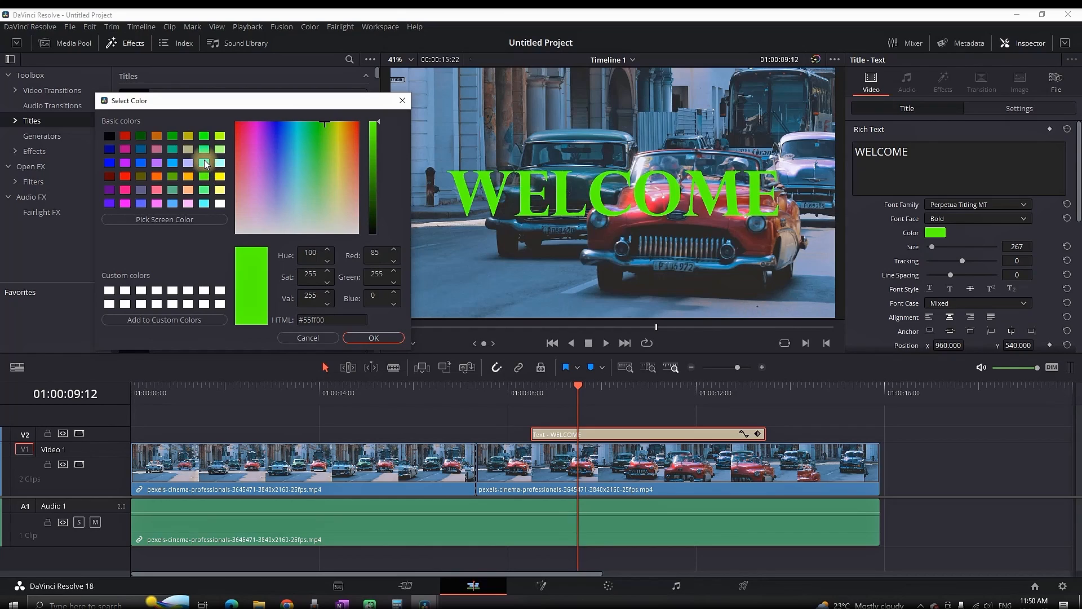
pyautogui.click(372, 337)
# Try different position, zoom and rotation values on the WELCOME title, resetting each to its default.
pyautogui.moveTo(1079, 179); pyautogui.dragTo(1069, 225)
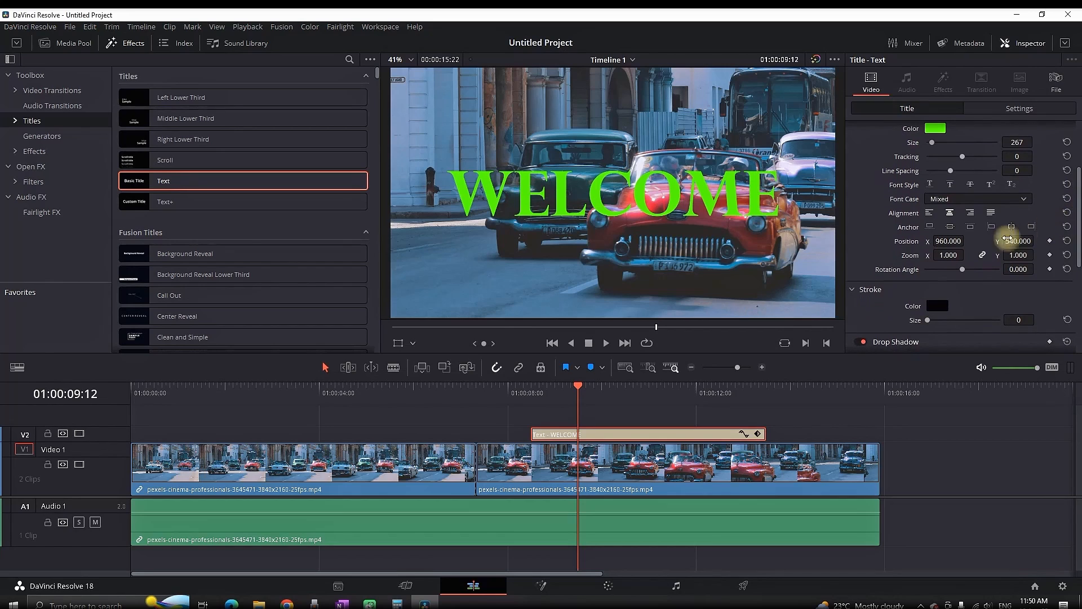
pyautogui.moveTo(948, 241); pyautogui.dragTo(567, 314)
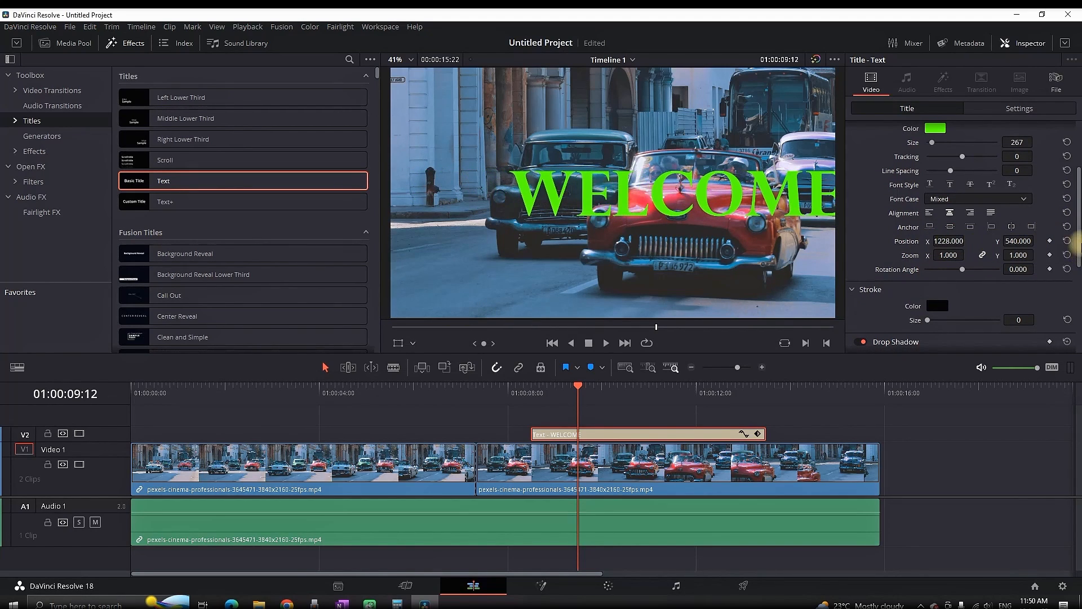
pyautogui.click(1066, 242)
pyautogui.moveTo(948, 255); pyautogui.dragTo(982, 275)
pyautogui.click(1066, 256)
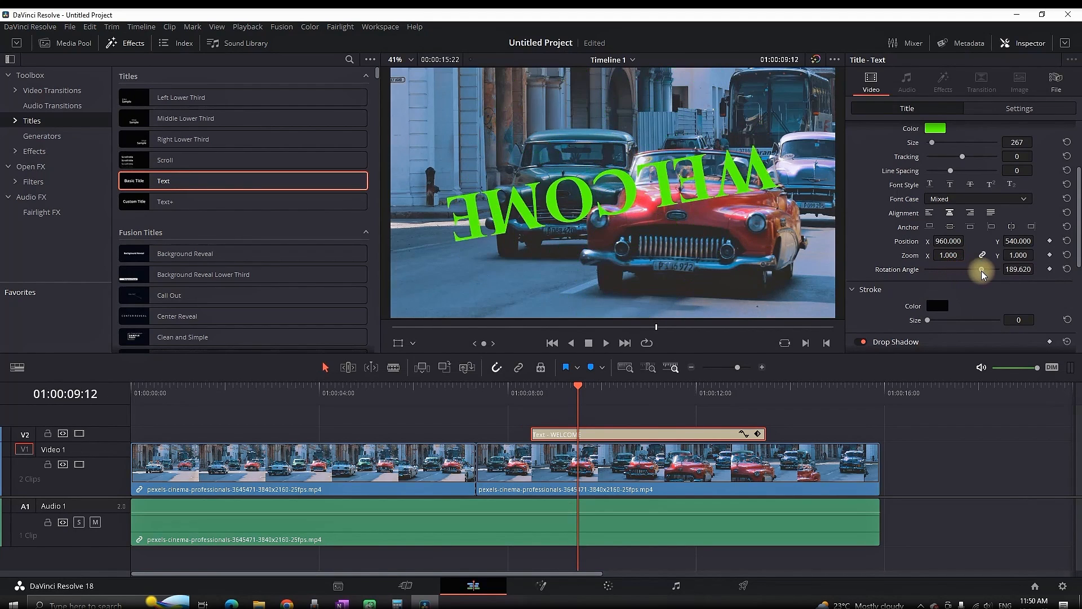
pyautogui.click(1067, 269)
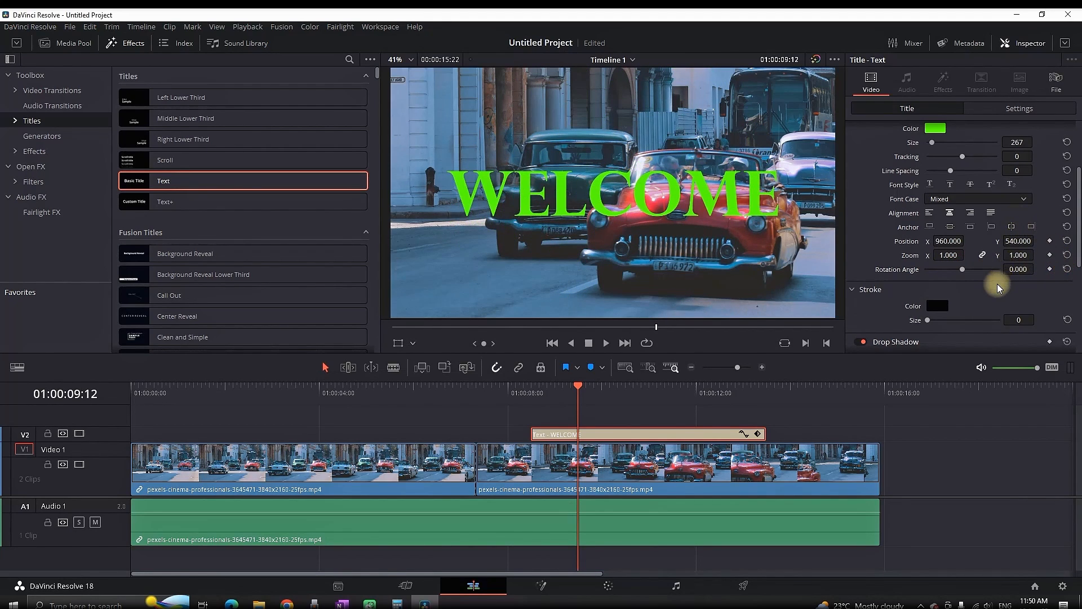
# Try a size 6 stroke in red and magenta on the WELCOME title, cancel the color, and return the stroke size to 0.
pyautogui.scroll(-1, 998, 288)
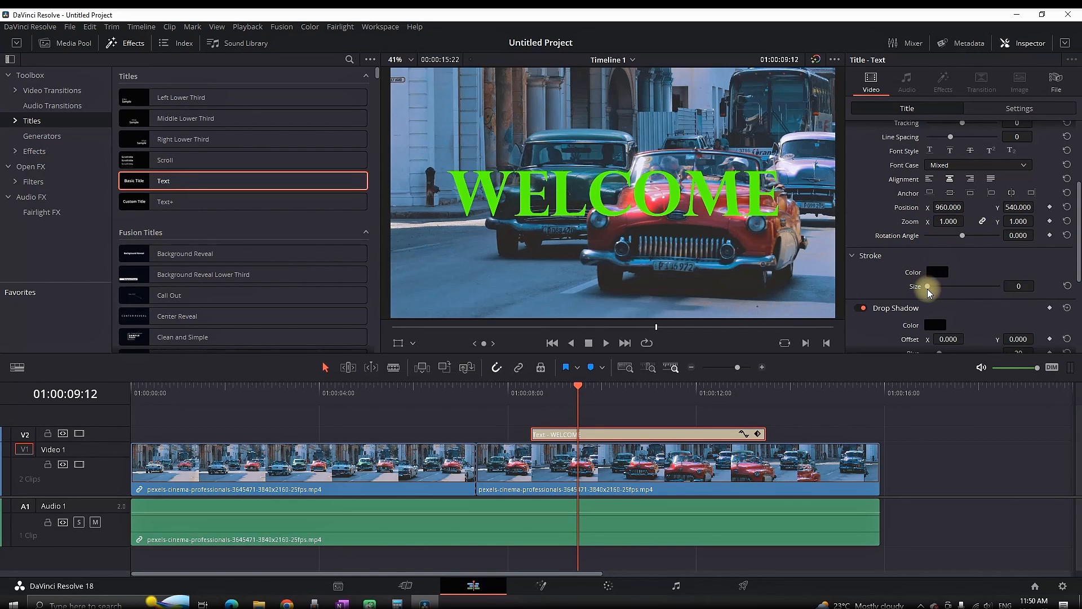
pyautogui.moveTo(928, 287)
pyautogui.mouseDown()
pyautogui.moveTo(978, 288)
pyautogui.moveTo(955, 293)
pyautogui.mouseUp()
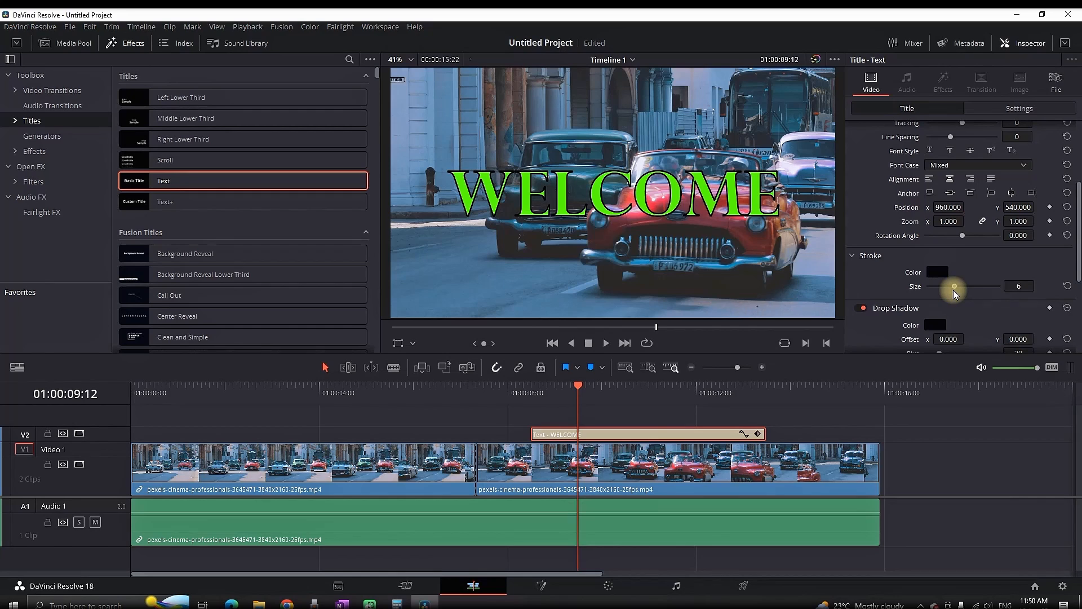
pyautogui.click(937, 271)
pyautogui.moveTo(623, 171); pyautogui.dragTo(304, 141)
pyautogui.click(93, 170)
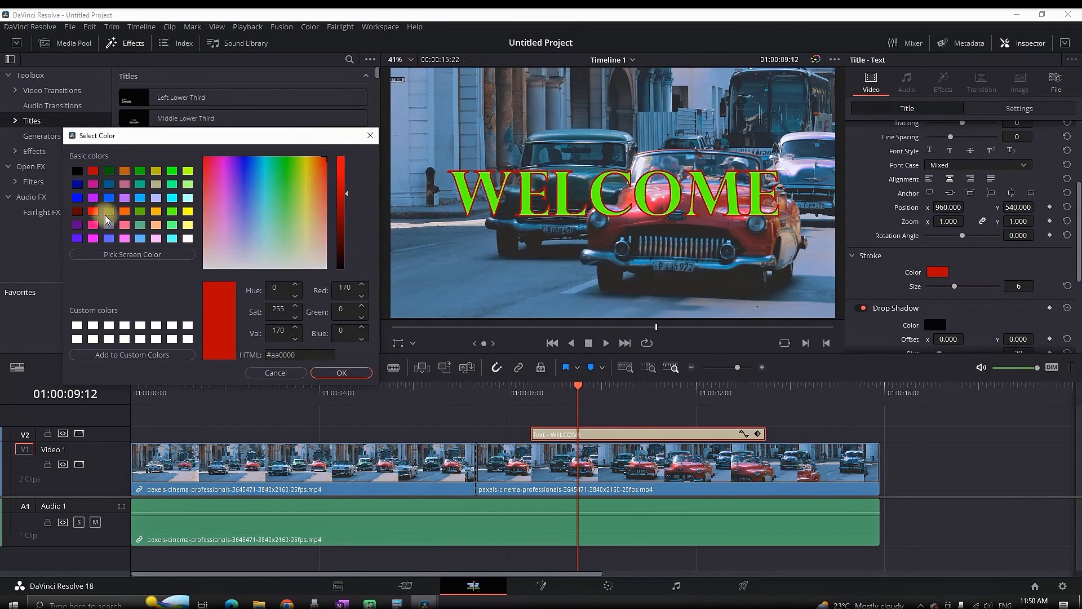
pyautogui.click(93, 238)
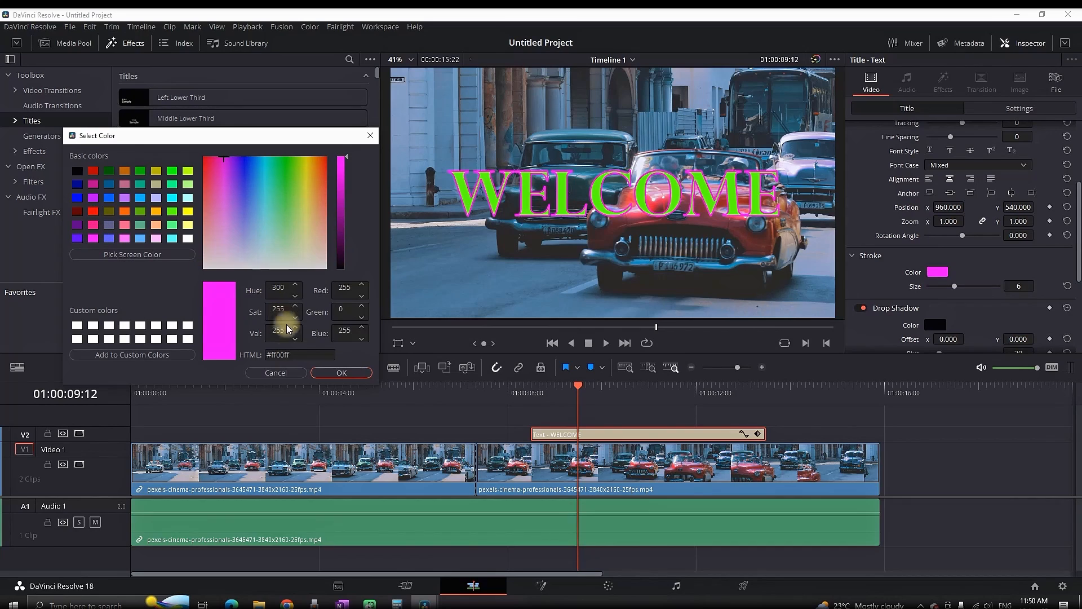
pyautogui.click(275, 373)
pyautogui.moveTo(1078, 222); pyautogui.dragTo(1077, 230)
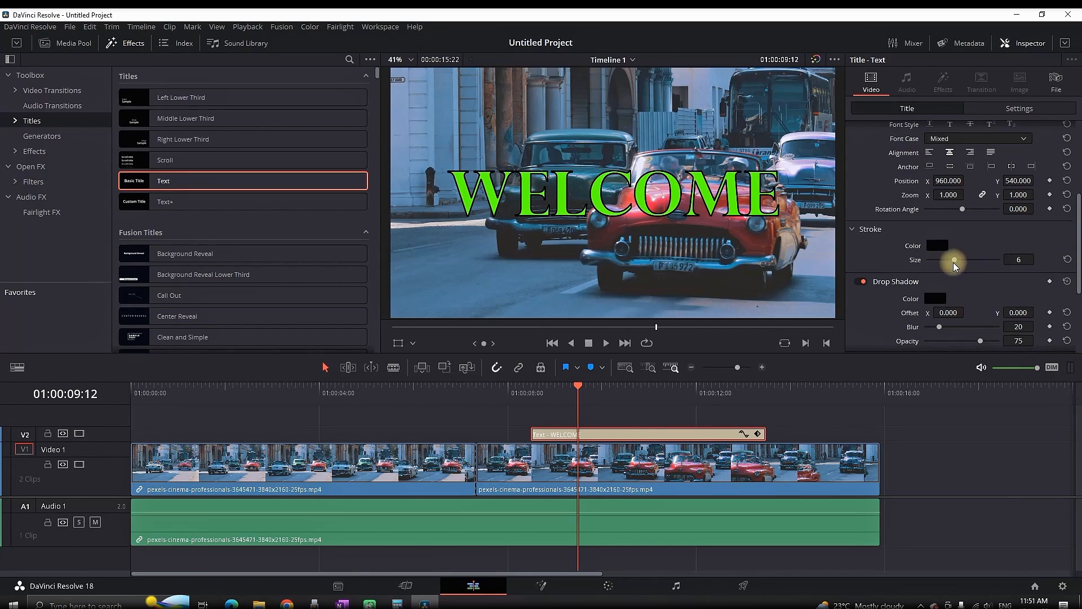
pyautogui.moveTo(952, 261); pyautogui.dragTo(913, 249)
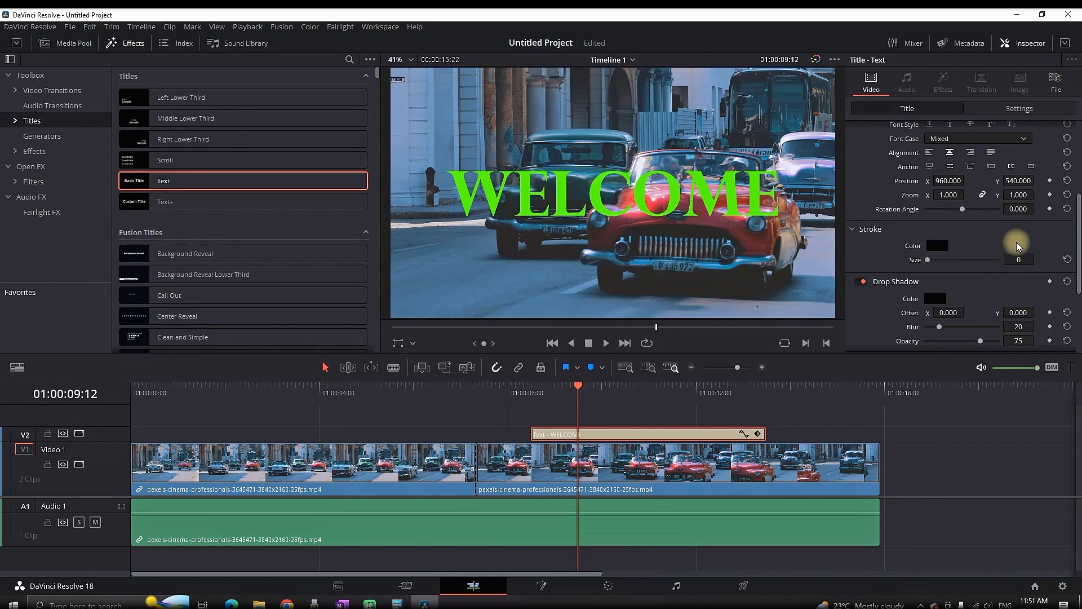
# Give the WELCOME title a drop shadow offset by 12 in X and -14 in Y with opacity 100.
pyautogui.moveTo(1078, 242); pyautogui.dragTo(1069, 271)
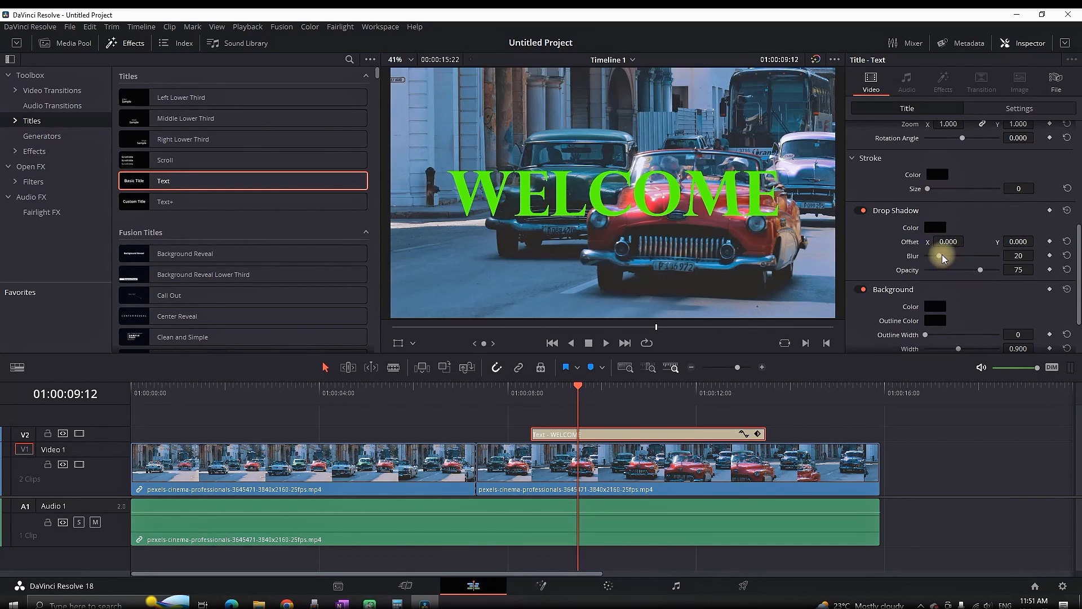
pyautogui.moveTo(947, 241); pyautogui.dragTo(479, 308)
pyautogui.moveTo(986, 271); pyautogui.dragTo(1026, 271)
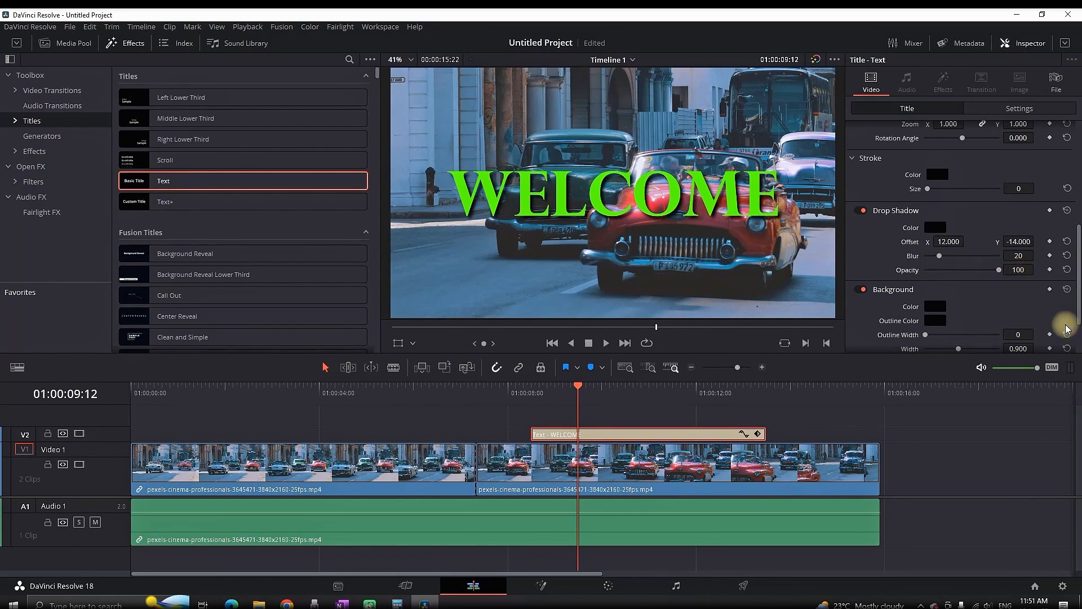
# Give the WELCOME title a background with width 0.794, height 0.305, outline width 0 and opacity 10.
pyautogui.moveTo(1076, 236); pyautogui.dragTo(1076, 270)
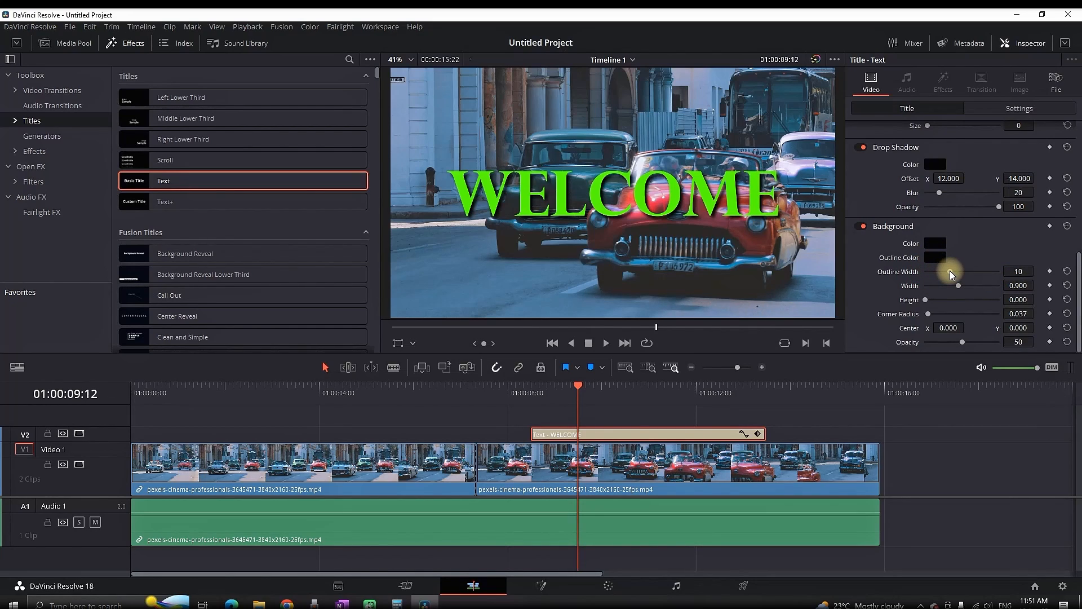
pyautogui.moveTo(928, 301); pyautogui.dragTo(869, 272)
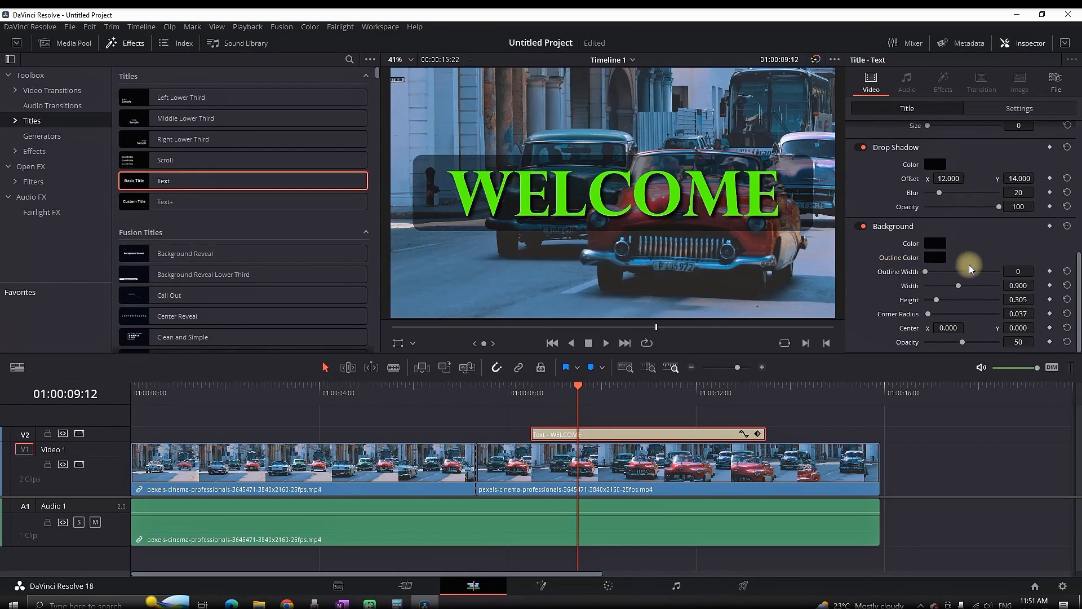
pyautogui.moveTo(960, 286); pyautogui.dragTo(955, 288)
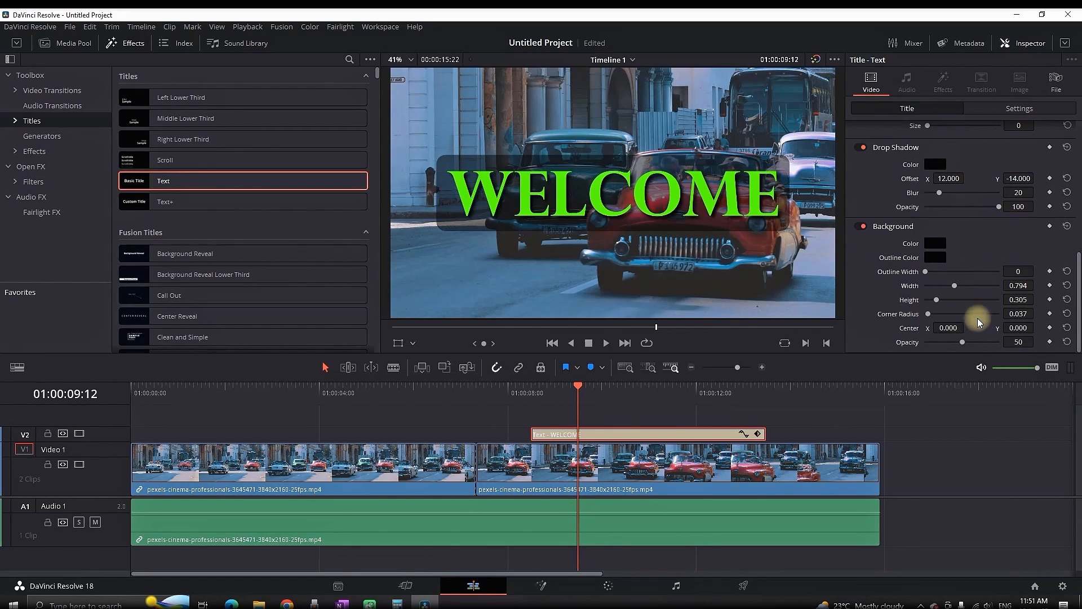
pyautogui.moveTo(961, 343); pyautogui.dragTo(933, 342)
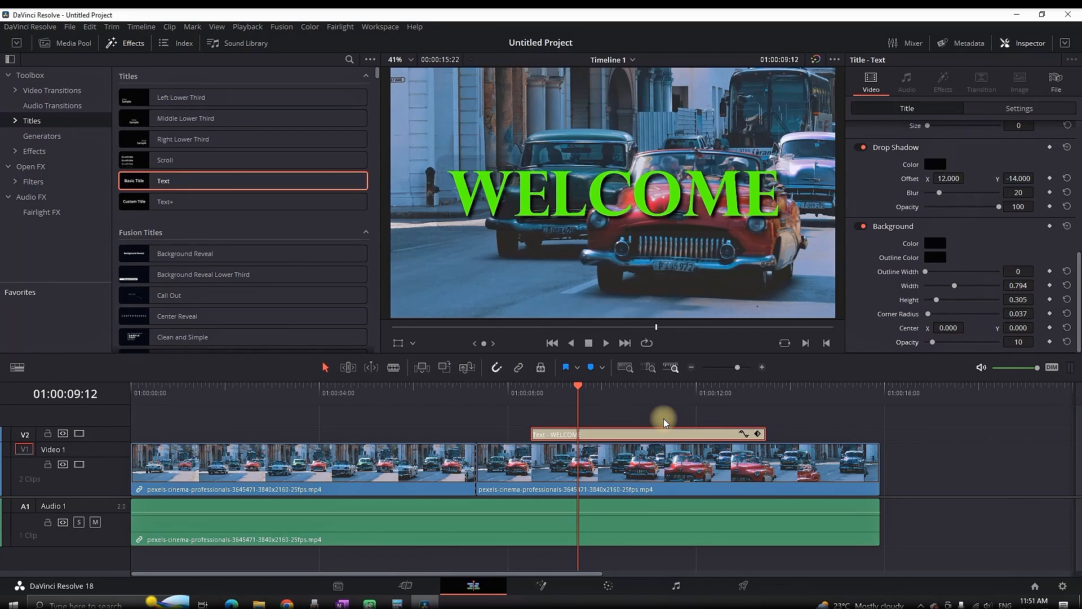
# Delete the WELCOME title and add the Clean and Simple Fusion title to Video 2, starting about 8.5 seconds in.
pyautogui.click(660, 432)
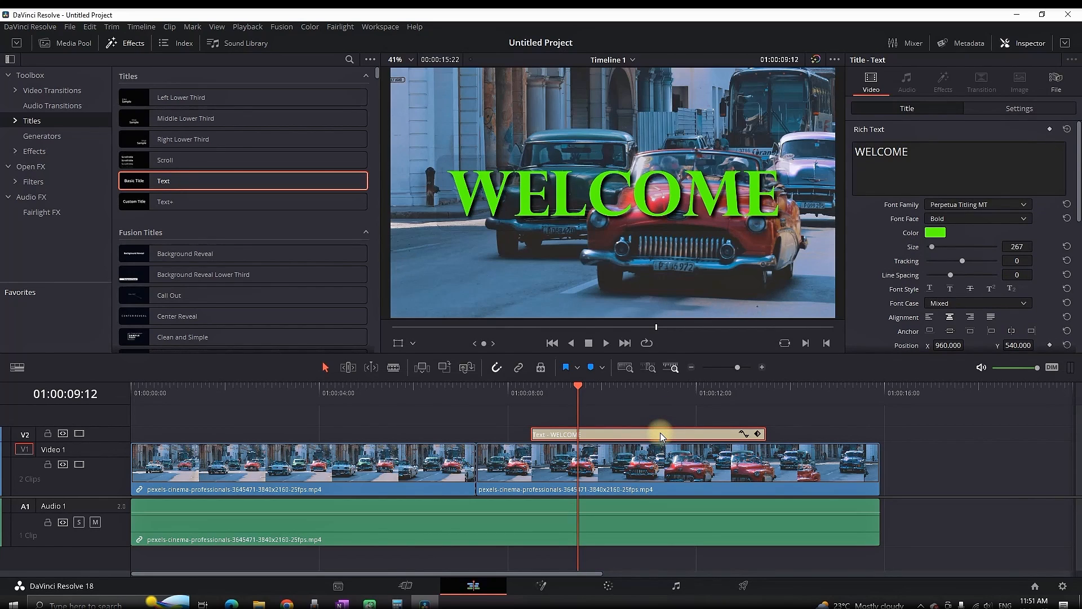
pyautogui.press('Delete')
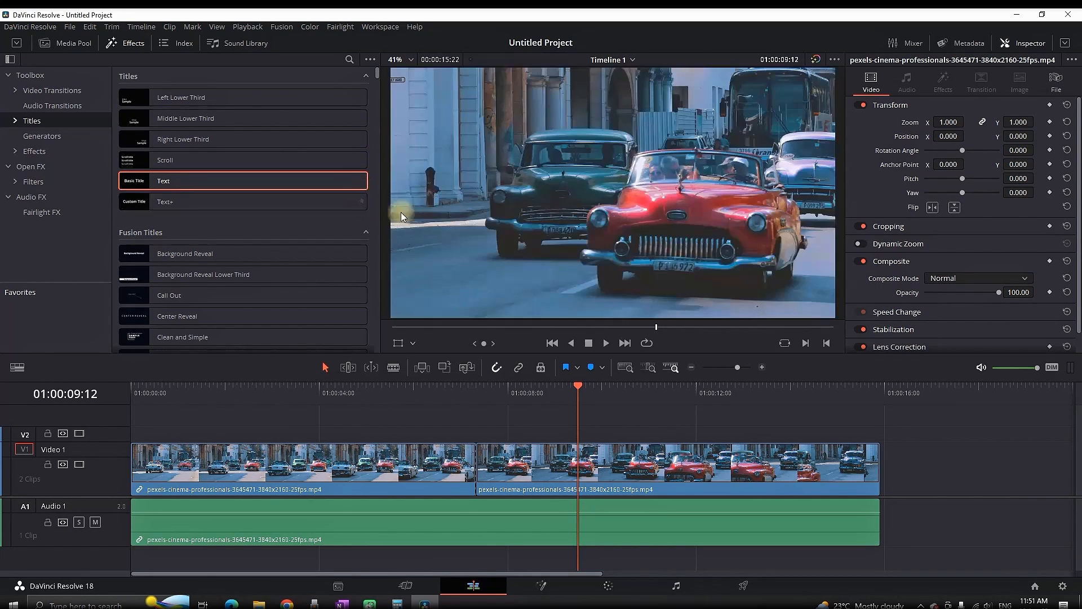
pyautogui.moveTo(205, 337); pyautogui.dragTo(529, 430)
pyautogui.click(543, 391)
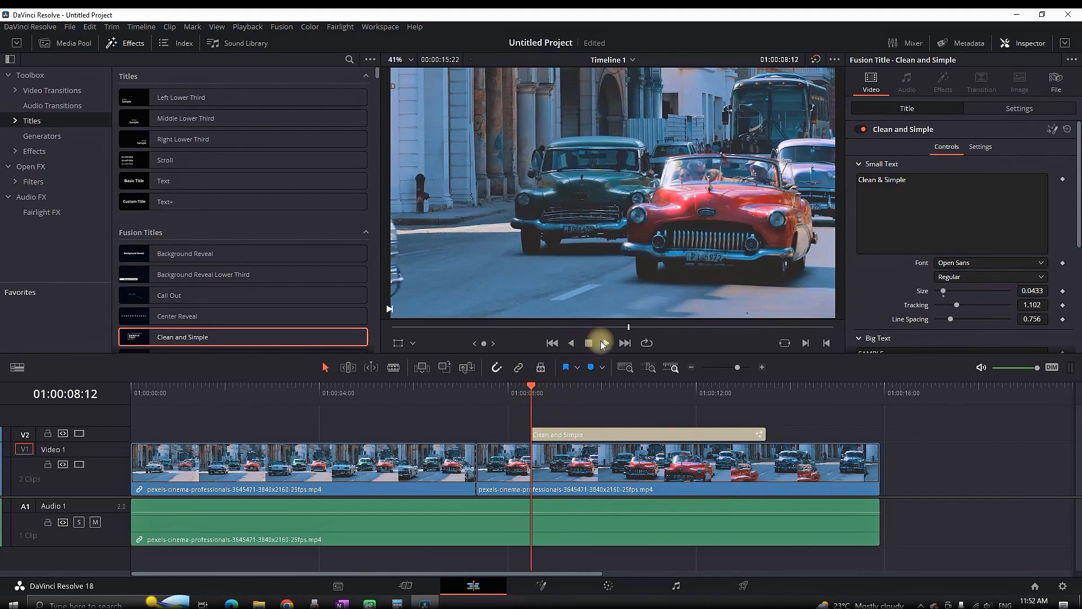
# Move the playhead ahead of the Clean and Simple title and set its small text to "HELLO & WELCOME".
pyautogui.click(501, 389)
pyautogui.click(585, 433)
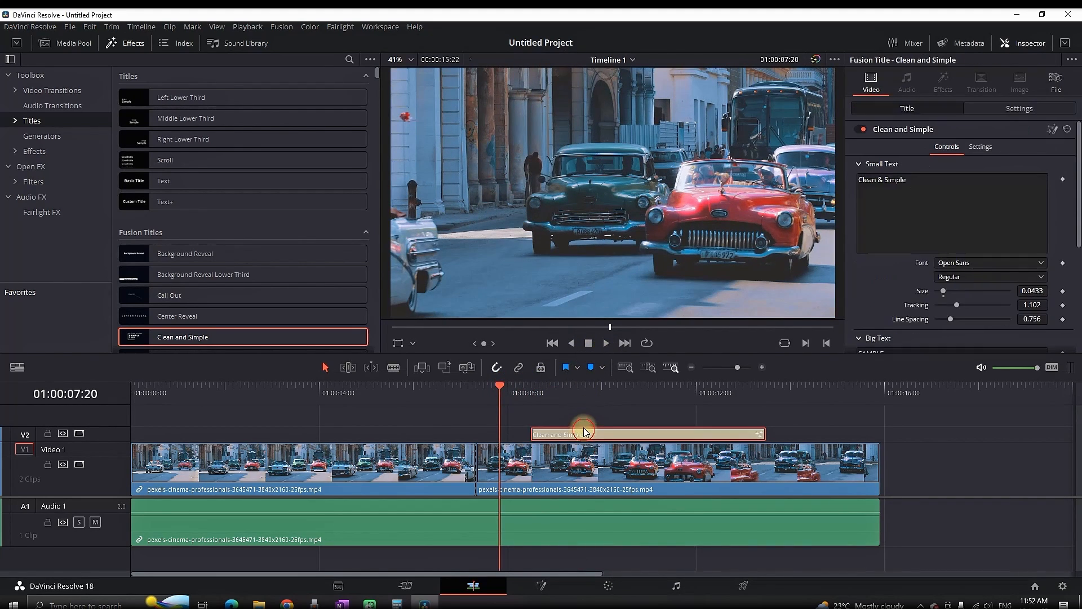
pyautogui.click(911, 183)
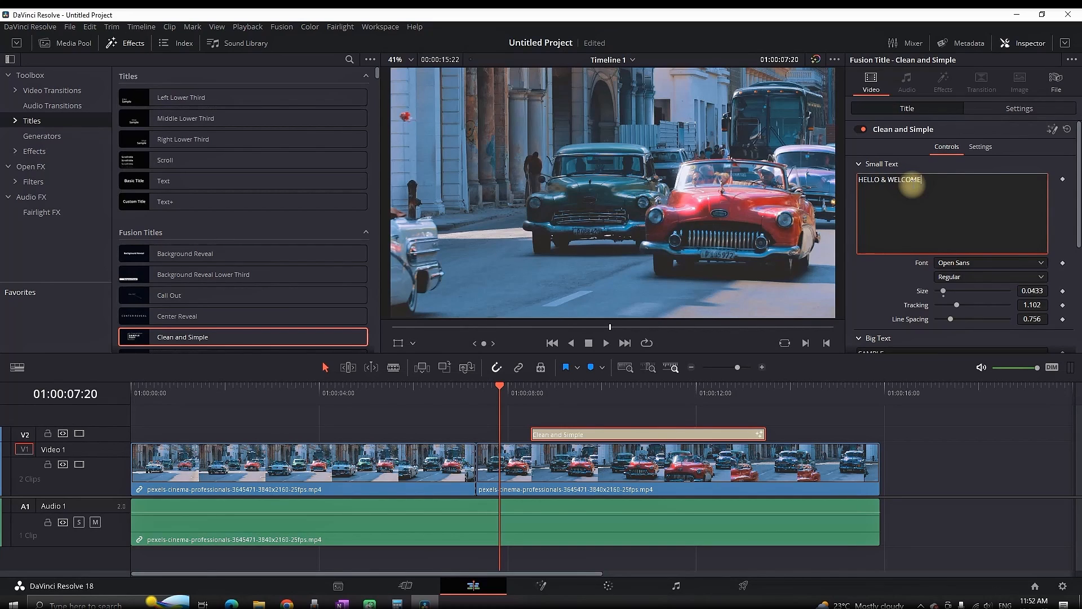
pyautogui.click(1009, 161)
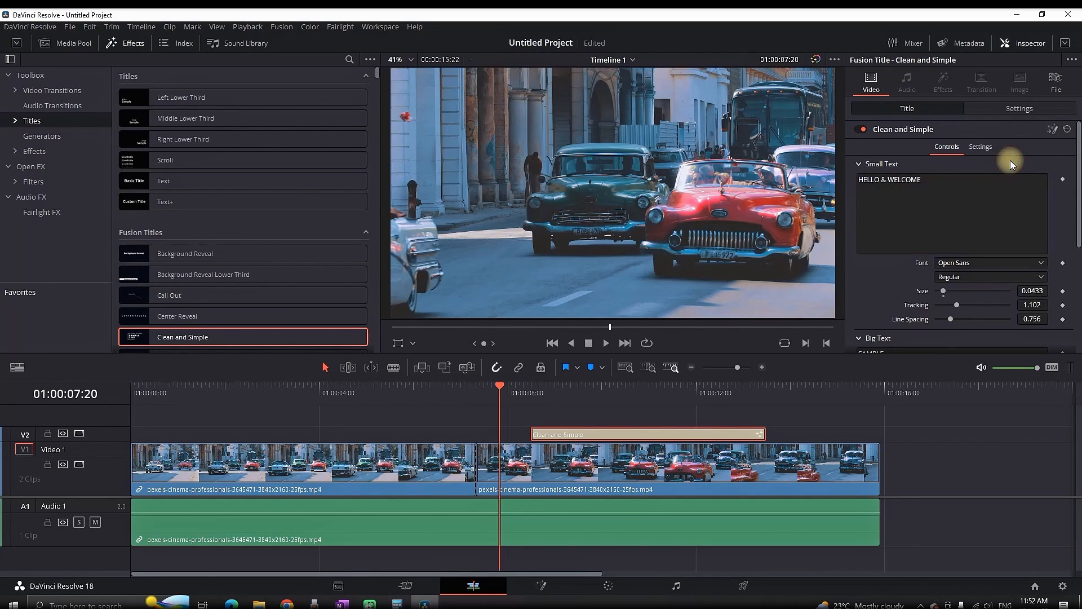
# Play the timeline through the Clean and Simple title's animation, and park the playhead over it at 01:00:10:22.
pyautogui.click(604, 343)
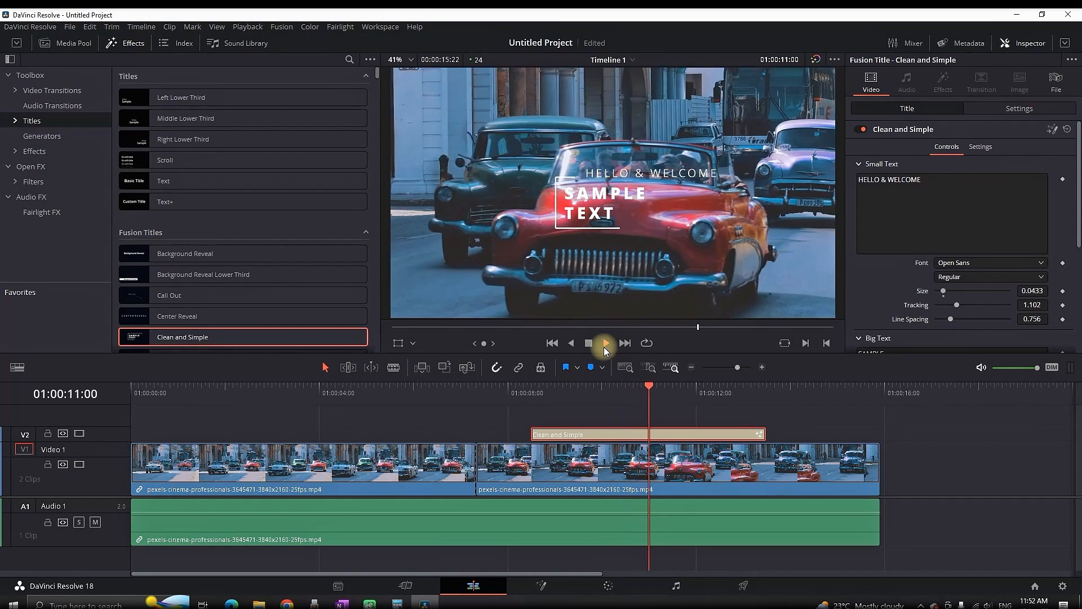
pyautogui.click(593, 347)
pyautogui.click(644, 387)
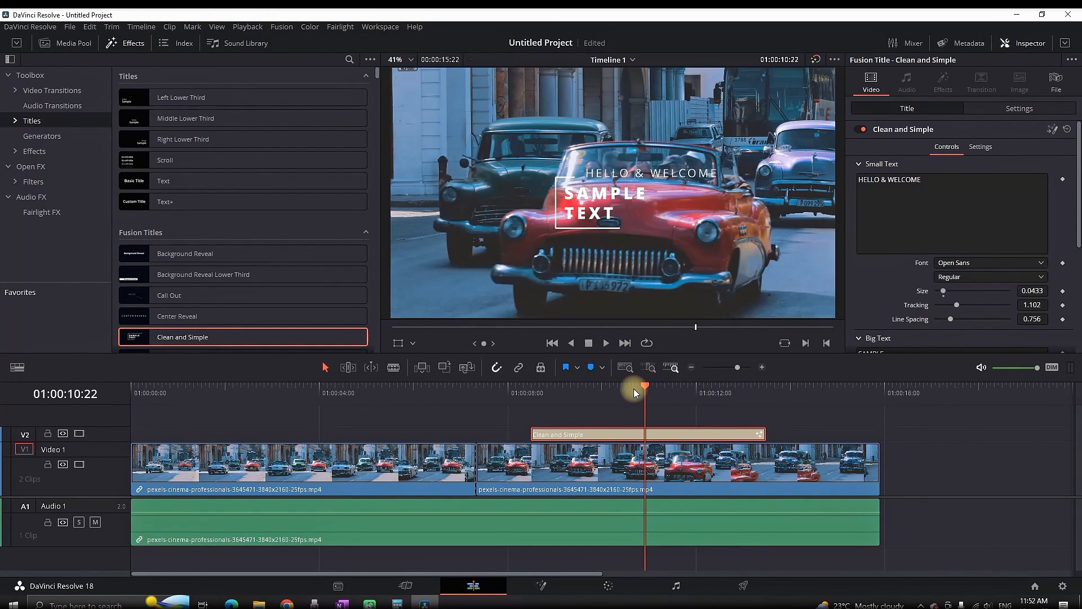
# Replace the big text of the Clean and Simple title with "PEOPLE".
pyautogui.scroll(-2, 927, 237)
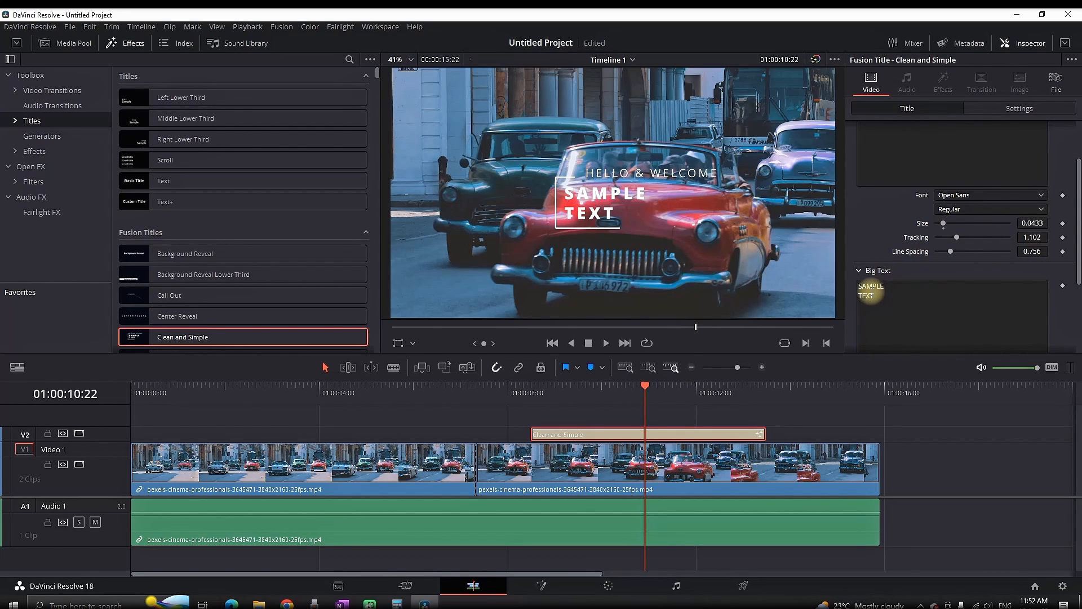
pyautogui.click(870, 292)
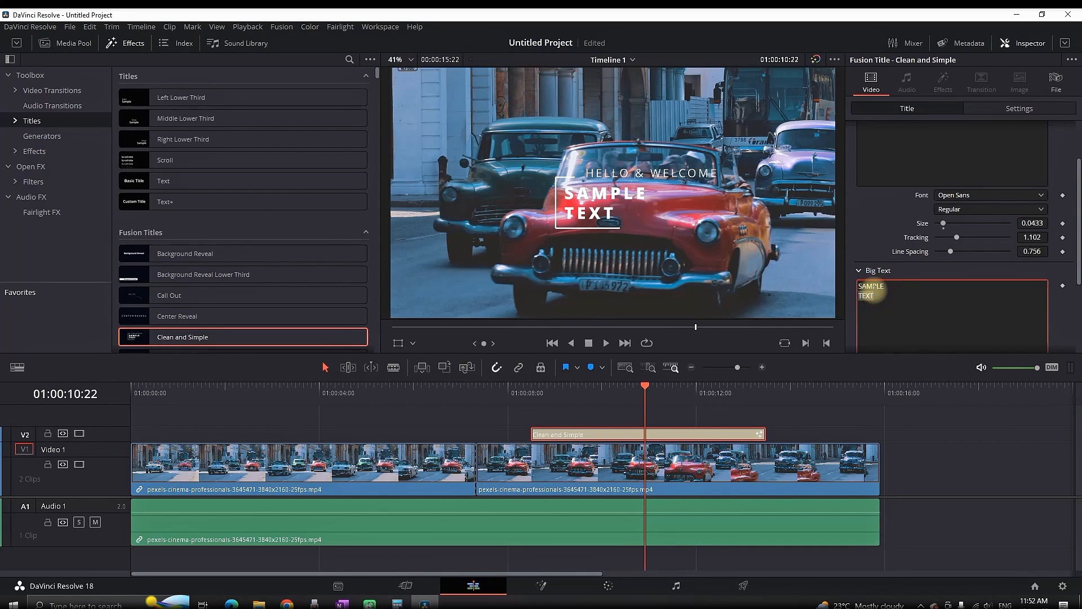
pyautogui.moveTo(858, 286); pyautogui.dragTo(888, 296)
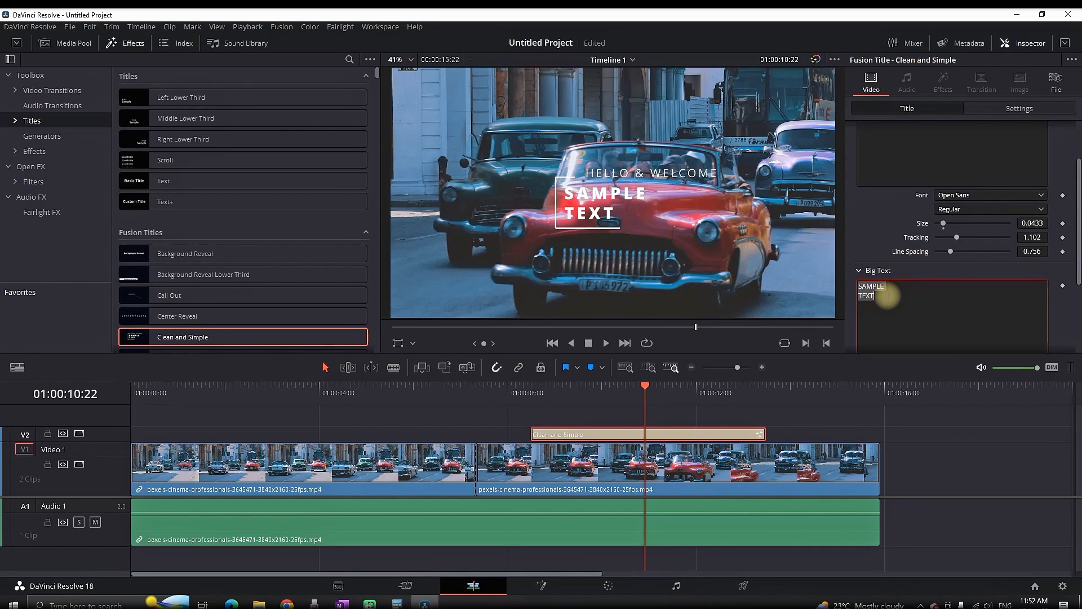
pyautogui.write('PEO')
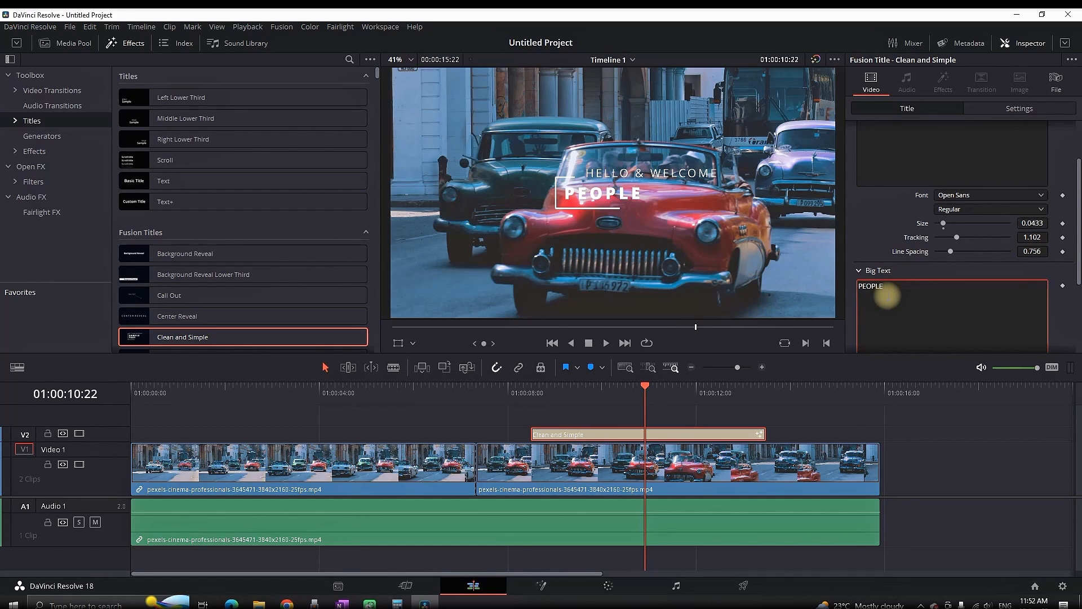
# Play the timeline from 01:00:07:20 through the Clean and Simple title and stop at 01:00:14:04.
pyautogui.click(500, 389)
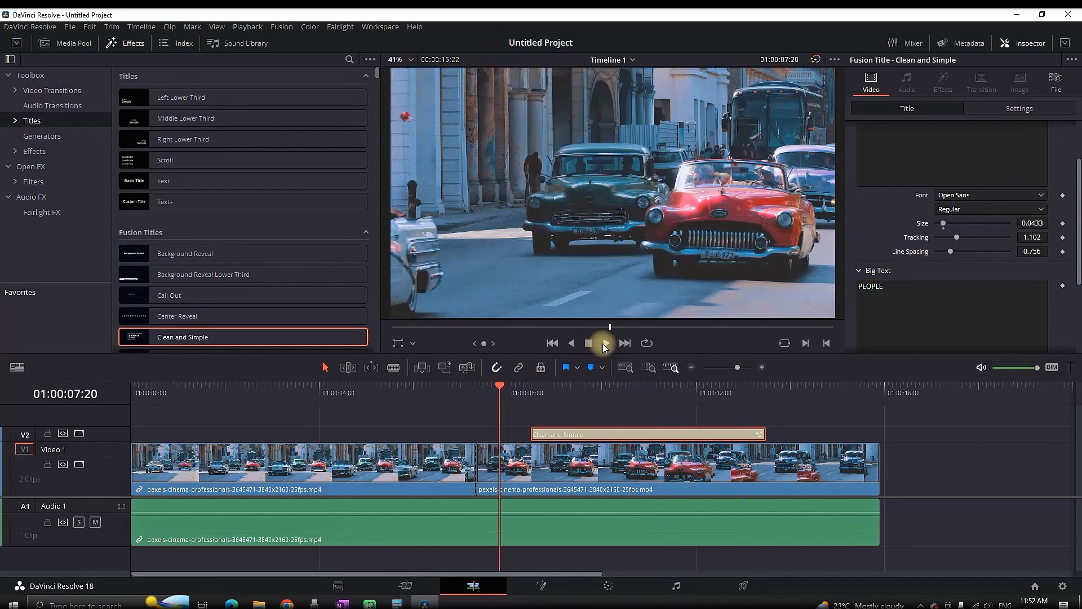
pyautogui.moveTo(1078, 218); pyautogui.dragTo(1078, 182)
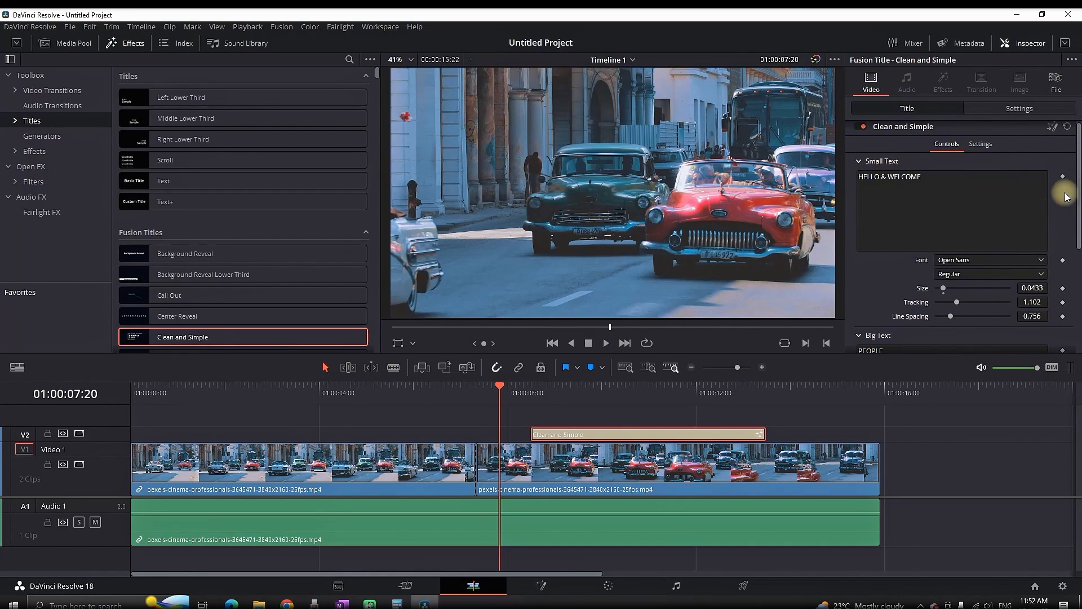
pyautogui.scroll(-2, 1078, 190)
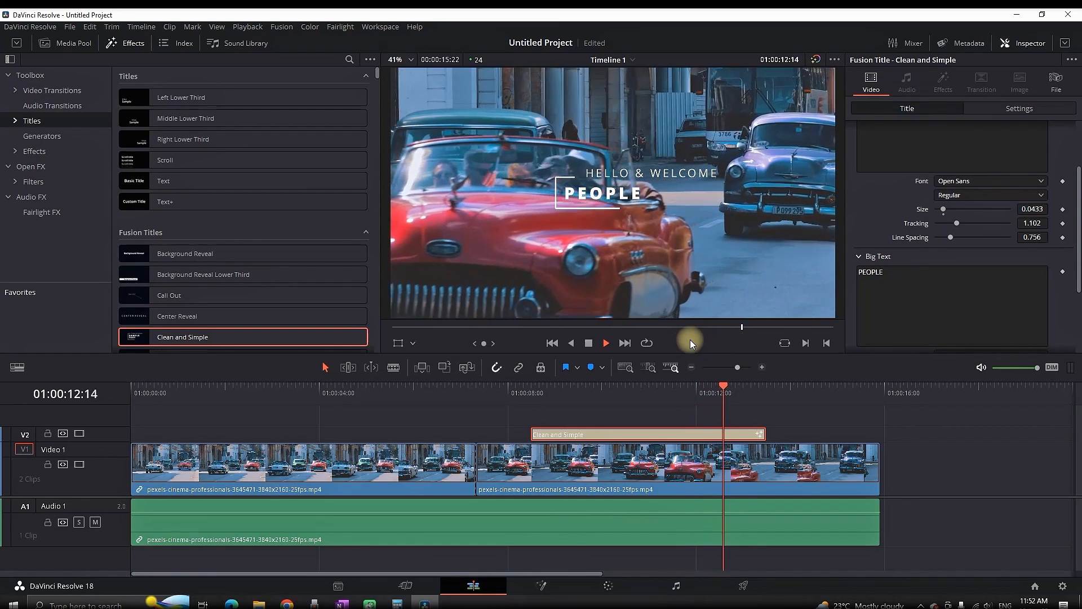
pyautogui.click(588, 343)
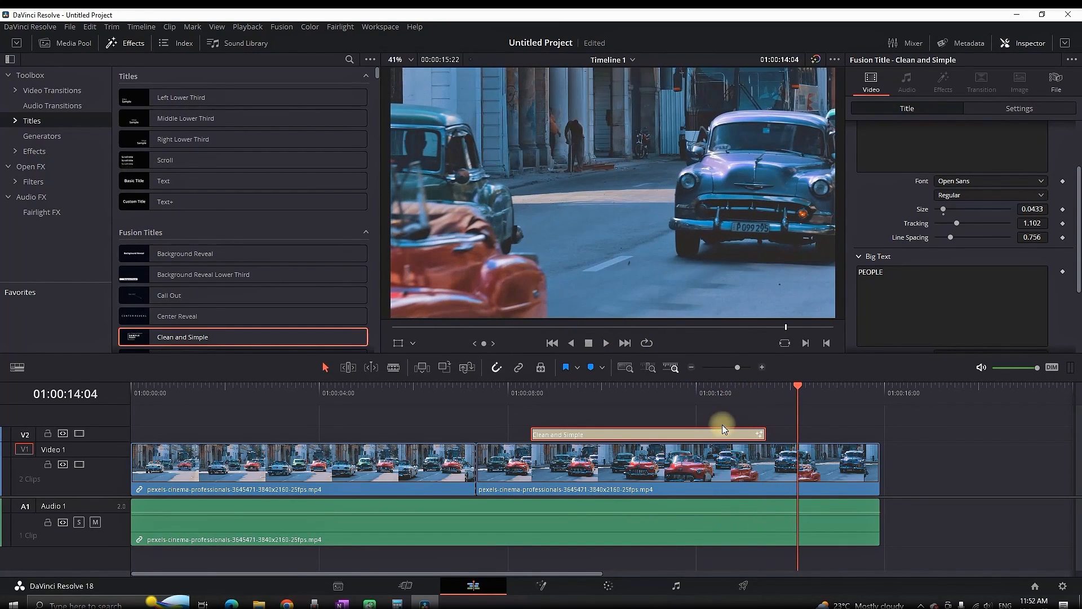
# Delete the Clean and Simple title from Video 2.
pyautogui.press('Delete')
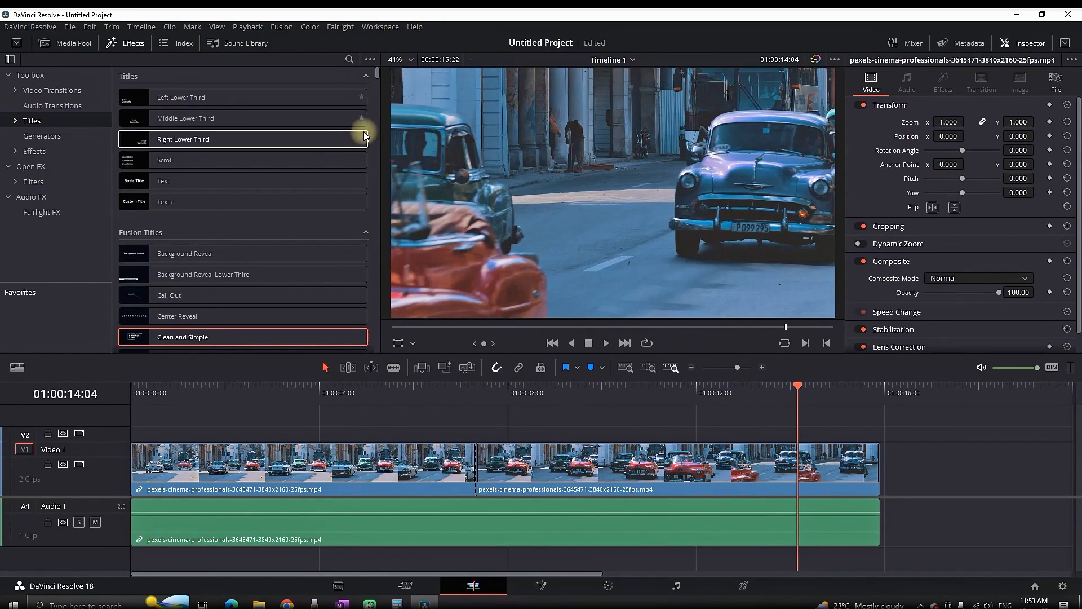
pyautogui.moveTo(378, 75)
pyautogui.mouseDown()
pyautogui.moveTo(379, 85)
pyautogui.moveTo(382, 72)
pyautogui.mouseUp()
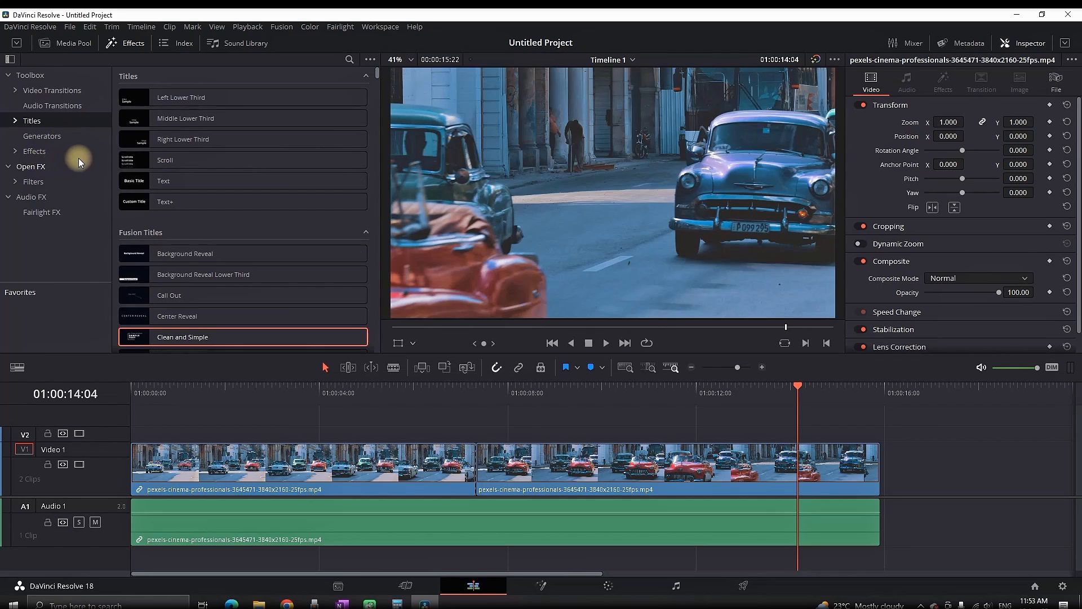
# Add a Solid Color generator to Video 2 starting about 9 seconds in, and select it with the playhead over it.
pyautogui.click(59, 137)
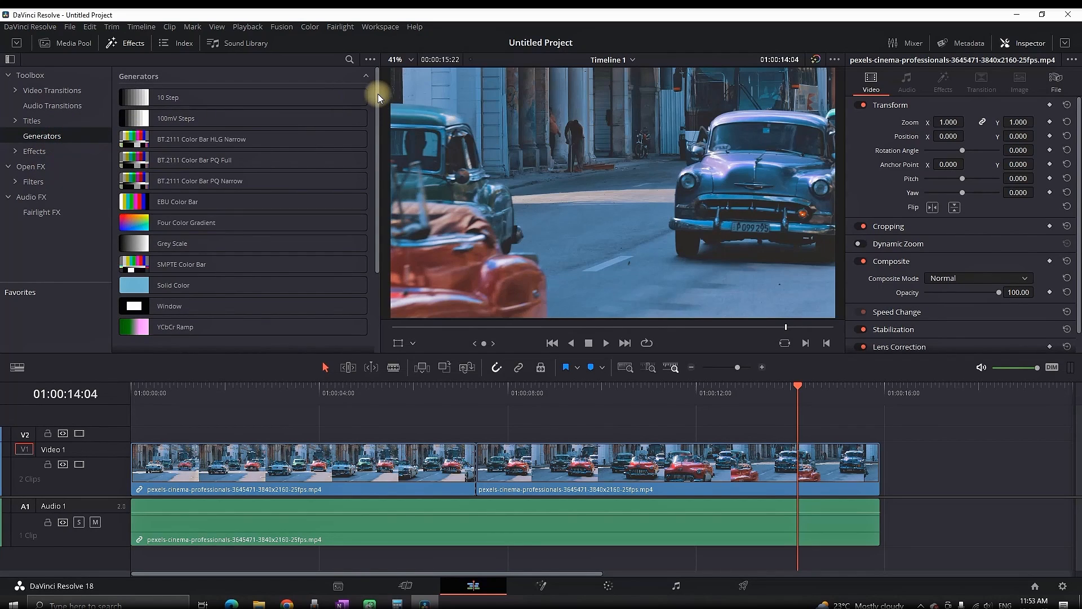
pyautogui.moveTo(377, 95)
pyautogui.mouseDown()
pyautogui.moveTo(379, 104)
pyautogui.moveTo(381, 85)
pyautogui.mouseUp()
pyautogui.moveTo(186, 285); pyautogui.dragTo(562, 434)
pyautogui.click(603, 390)
pyautogui.click(666, 432)
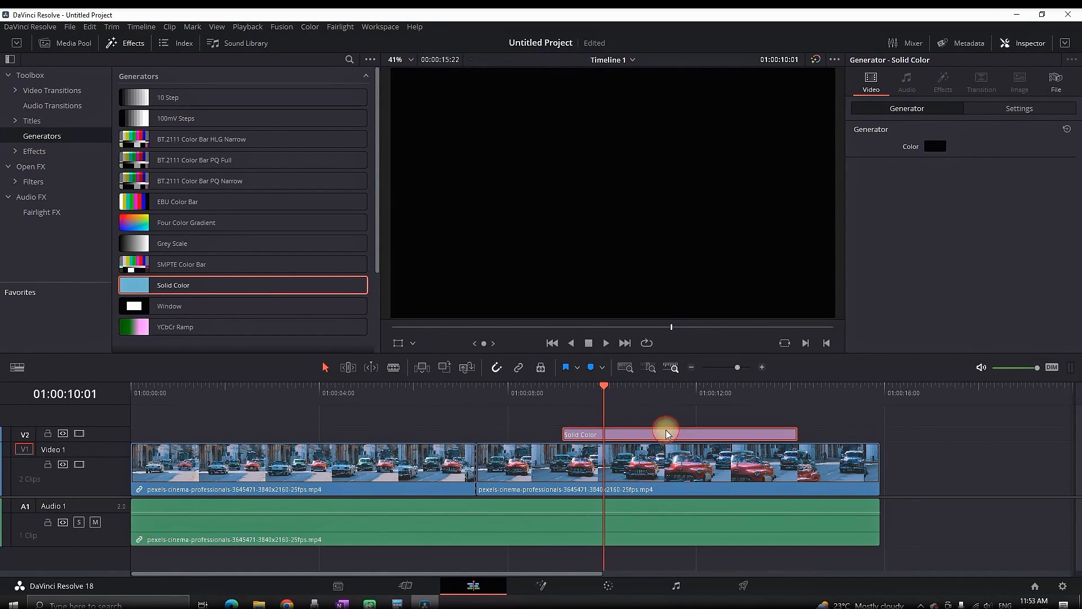
# Set the Solid Color clip's color to light green, #55ff7f.
pyautogui.click(935, 147)
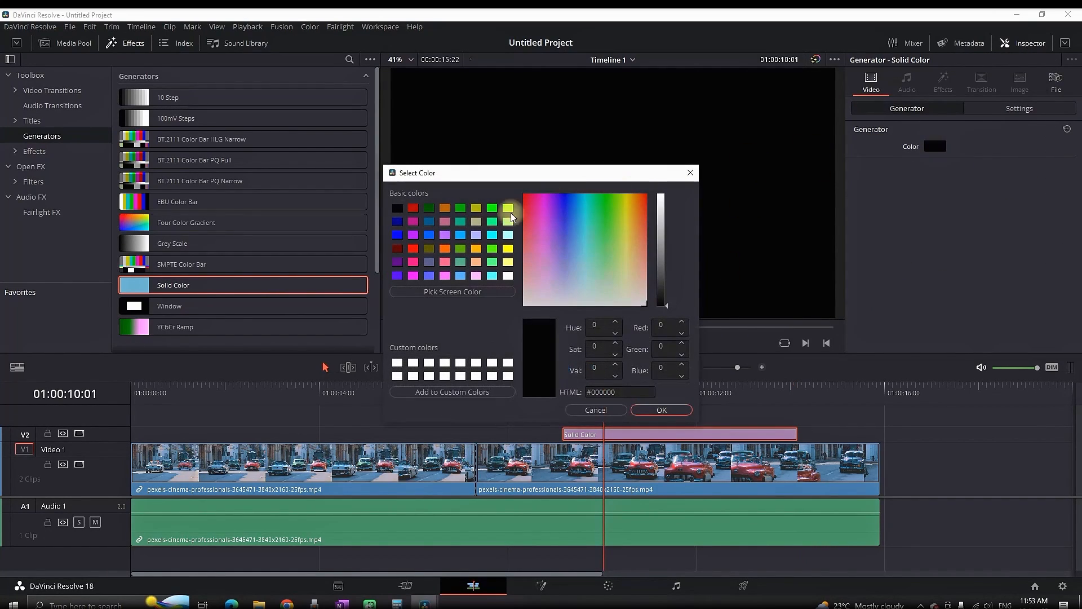
pyautogui.click(460, 235)
pyautogui.moveTo(510, 177); pyautogui.dragTo(197, 174)
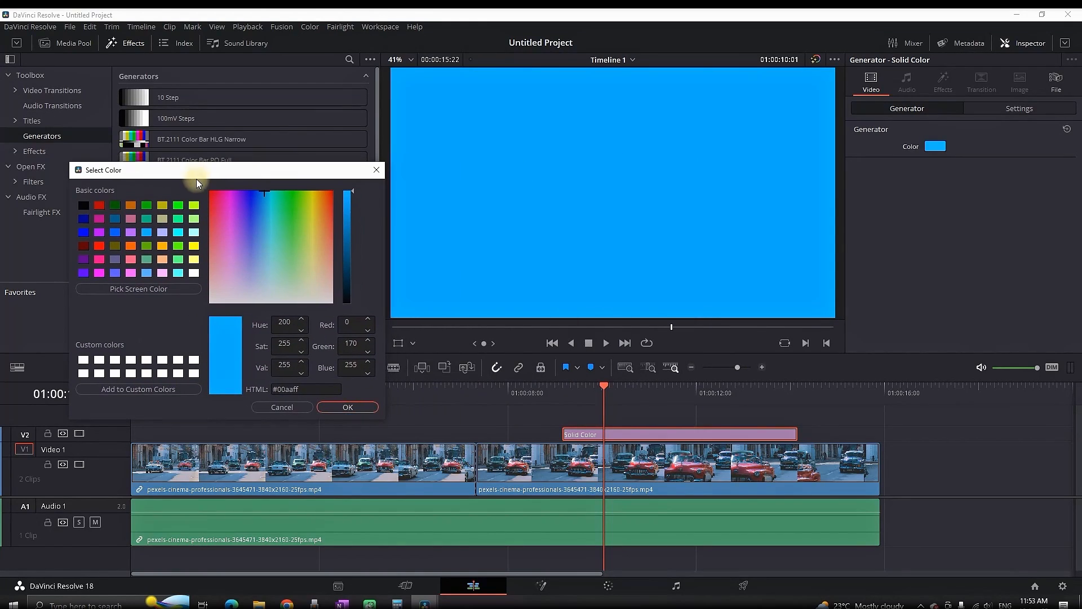
pyautogui.click(178, 246)
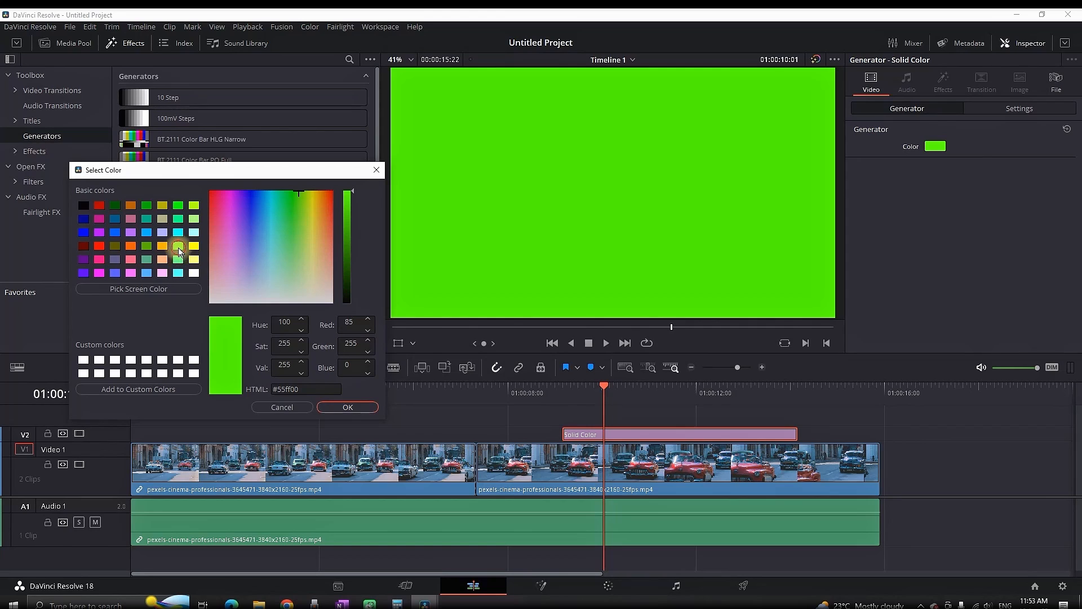
pyautogui.click(179, 259)
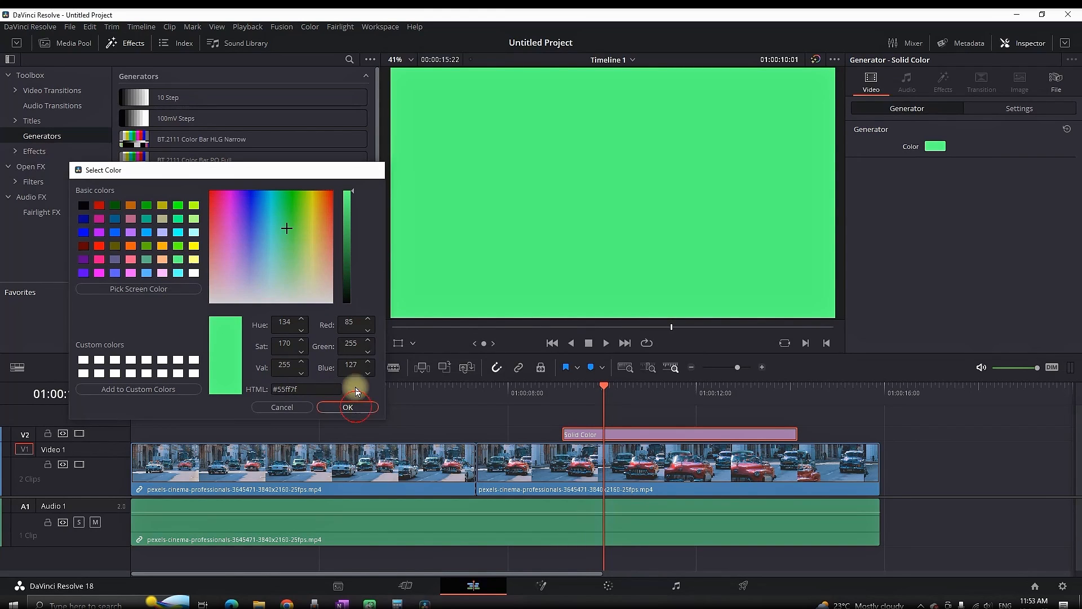
pyautogui.click(348, 407)
# Add a basic Text title on a new Video 3 track directly above the Solid Color clip, and select it under the playhead.
pyautogui.click(74, 123)
pyautogui.moveTo(190, 186); pyautogui.dragTo(629, 416)
pyautogui.click(646, 396)
pyautogui.click(652, 418)
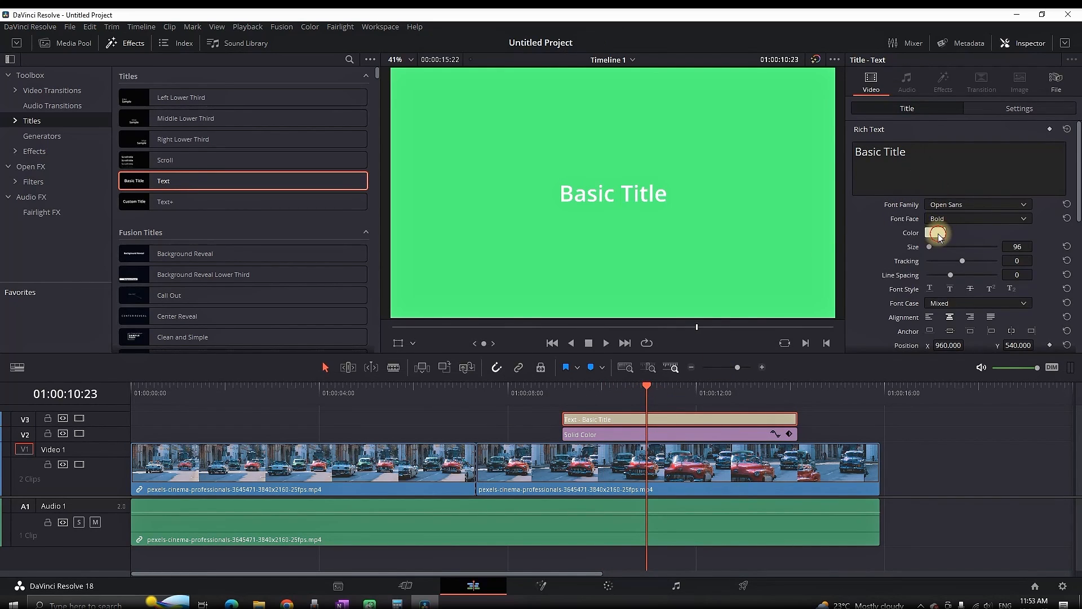
# Set the basic title's text color to black and its size to 297.
pyautogui.click(934, 232)
pyautogui.click(396, 210)
pyautogui.click(661, 410)
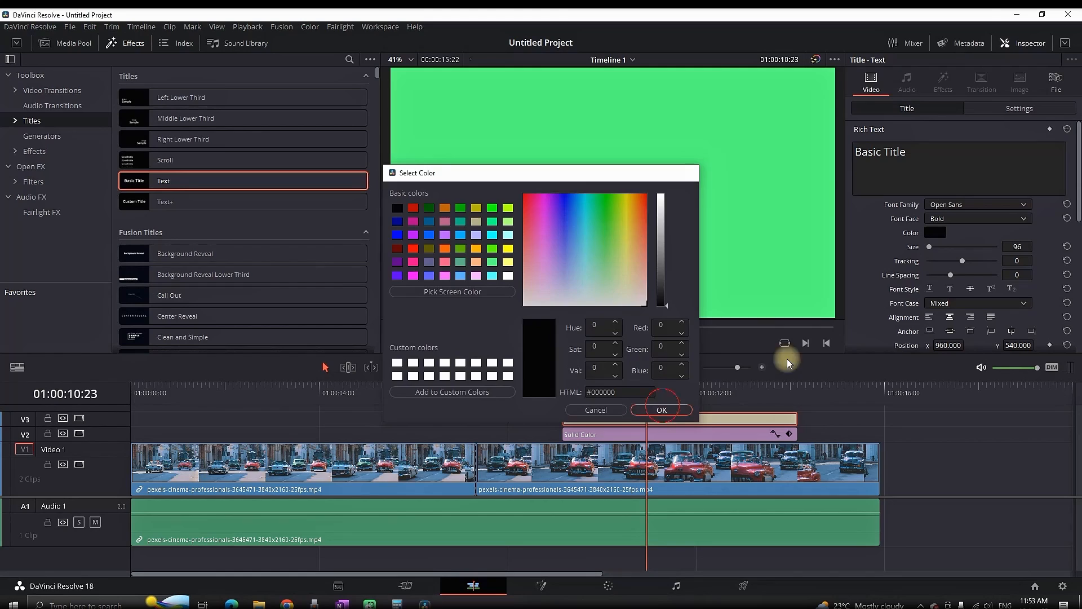
pyautogui.moveTo(1014, 247); pyautogui.dragTo(1059, 240)
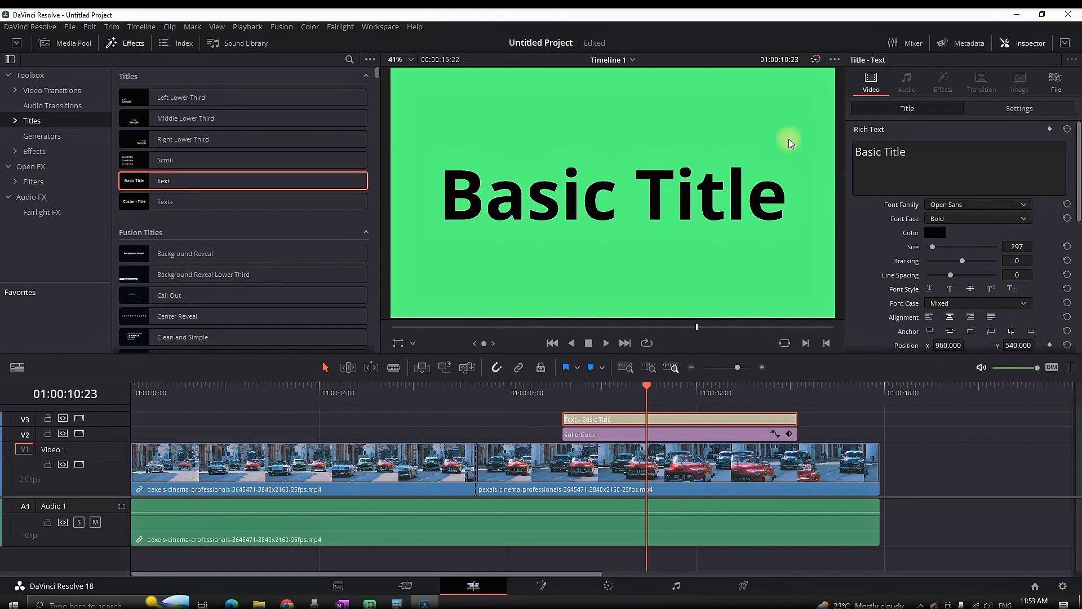
# Delete the basic title and Solid Color clips together, and apply the Digital Glitch Fusion effect to the second video clip.
pyautogui.click(813, 418)
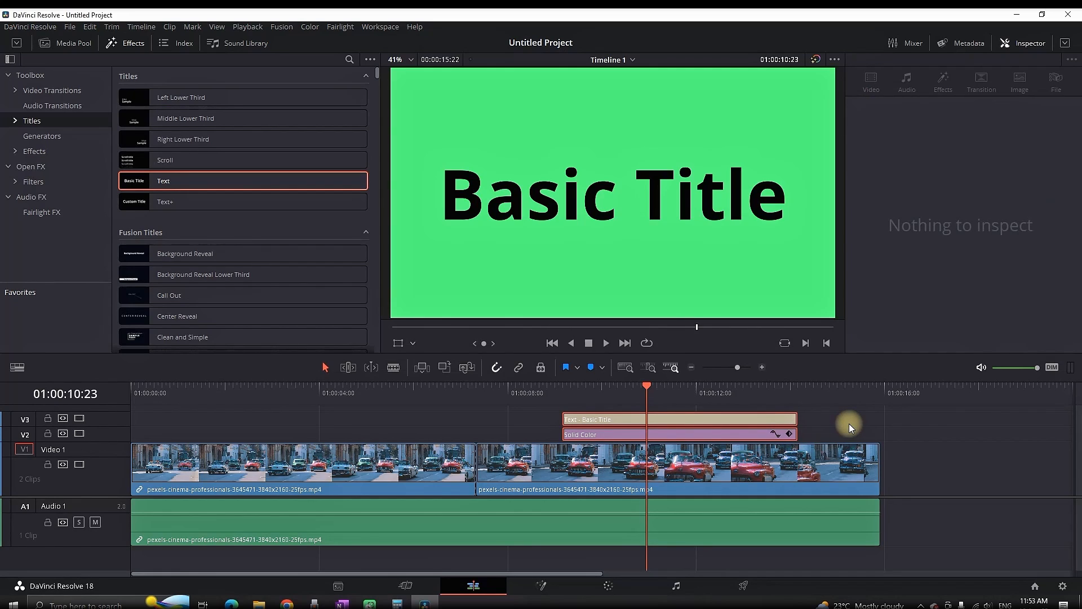
pyautogui.press('Delete')
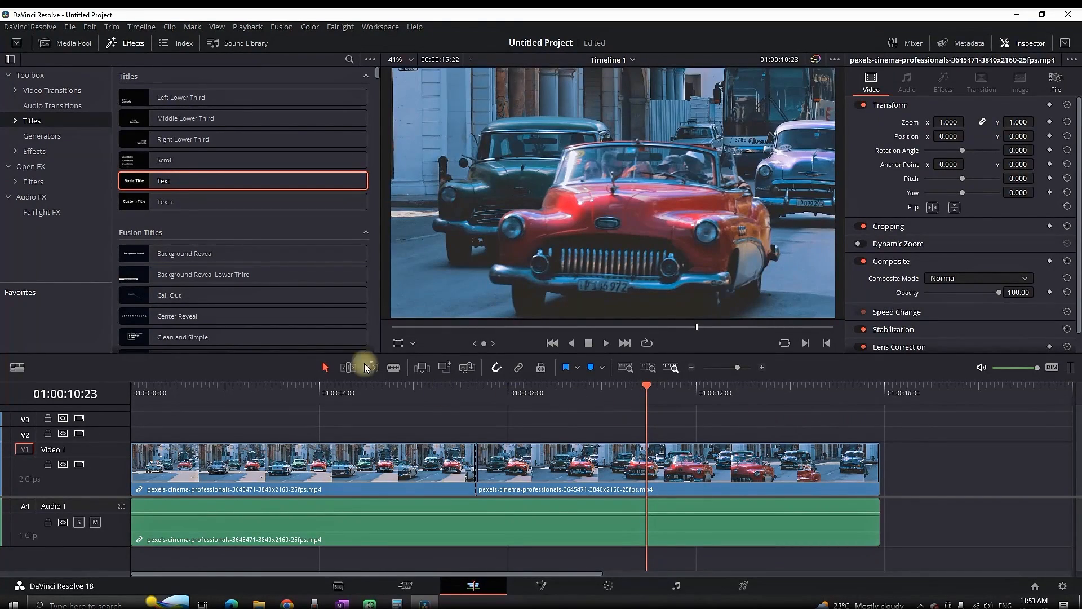
pyautogui.click(43, 149)
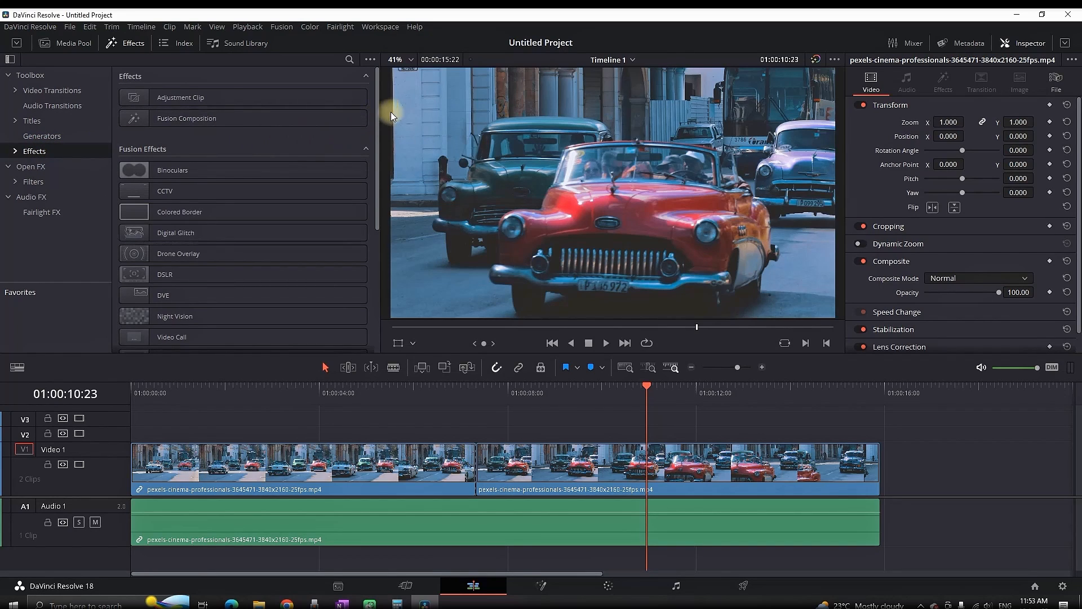
pyautogui.moveTo(377, 102); pyautogui.dragTo(390, 82)
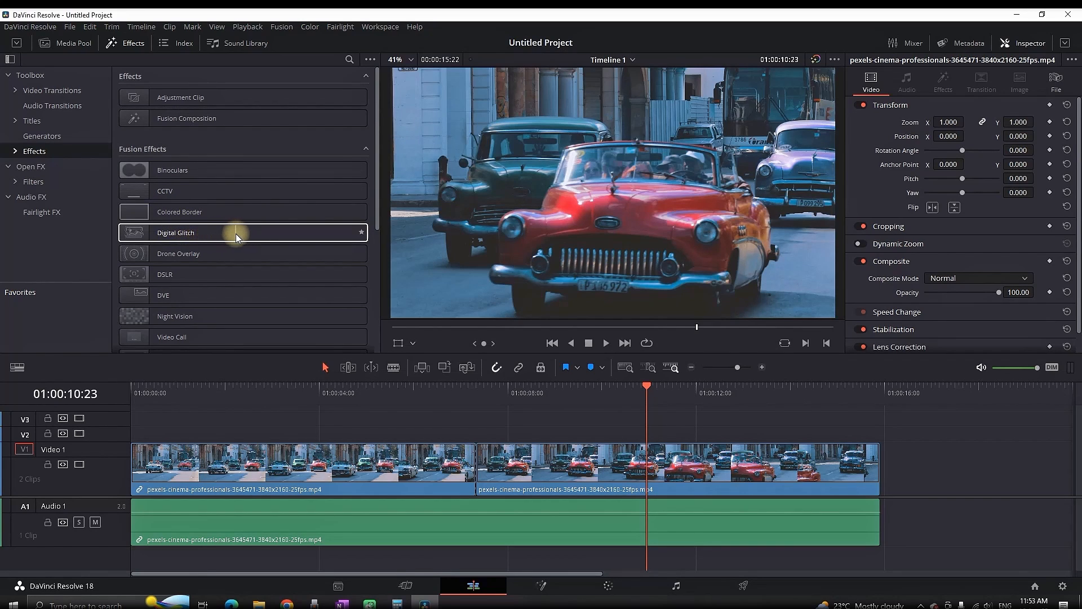
pyautogui.moveTo(203, 234); pyautogui.dragTo(573, 456)
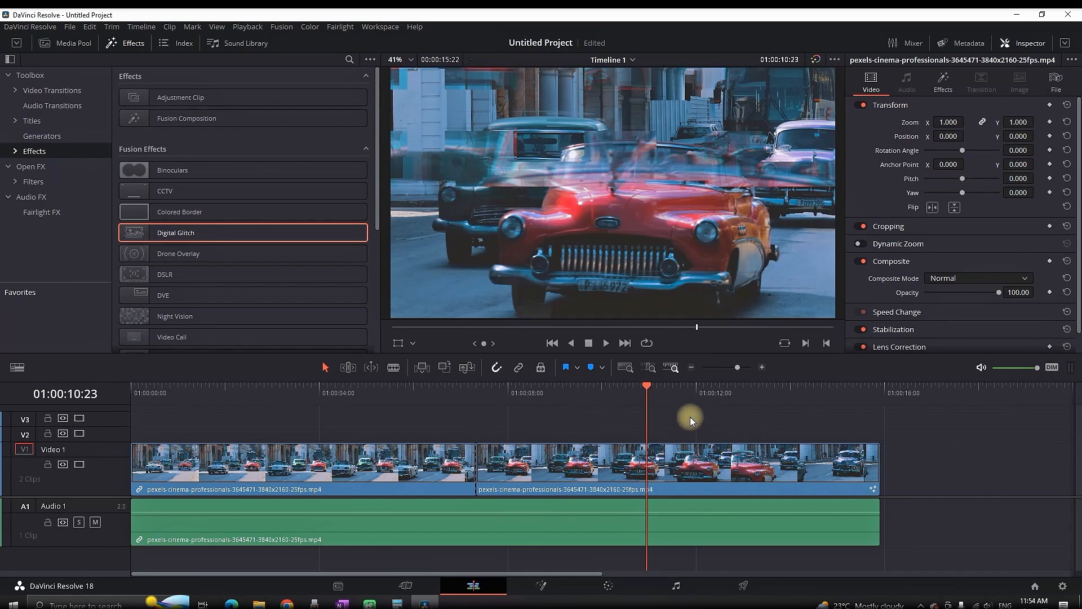
# Play the timeline from 01:00:06:00 into the second clip to preview the Digital Glitch effect, stopping at 01:00:10:07.
pyautogui.moveTo(495, 391); pyautogui.dragTo(413, 393)
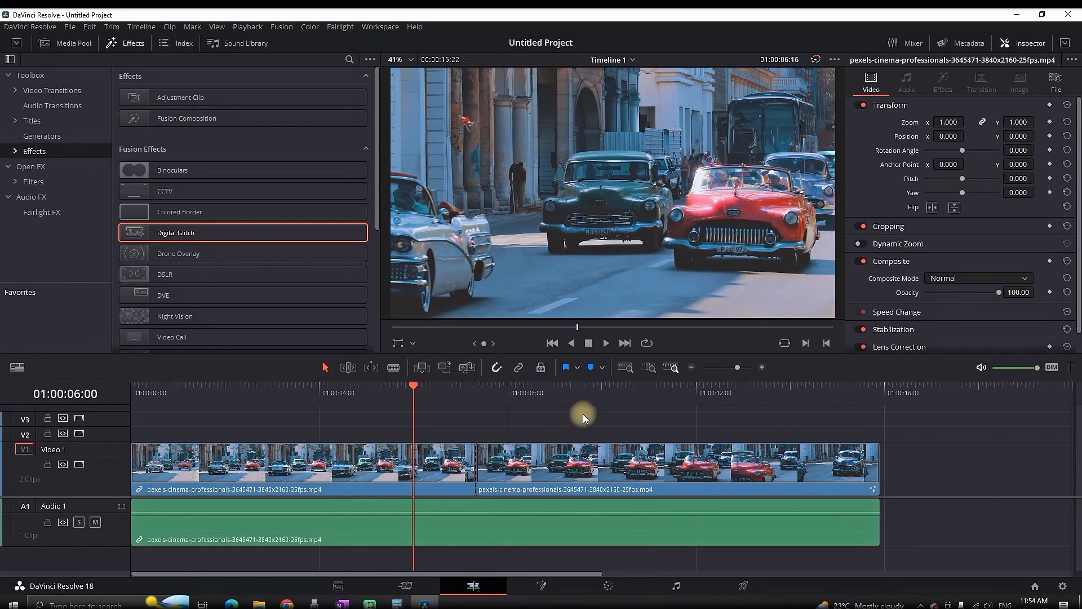
pyautogui.click(562, 461)
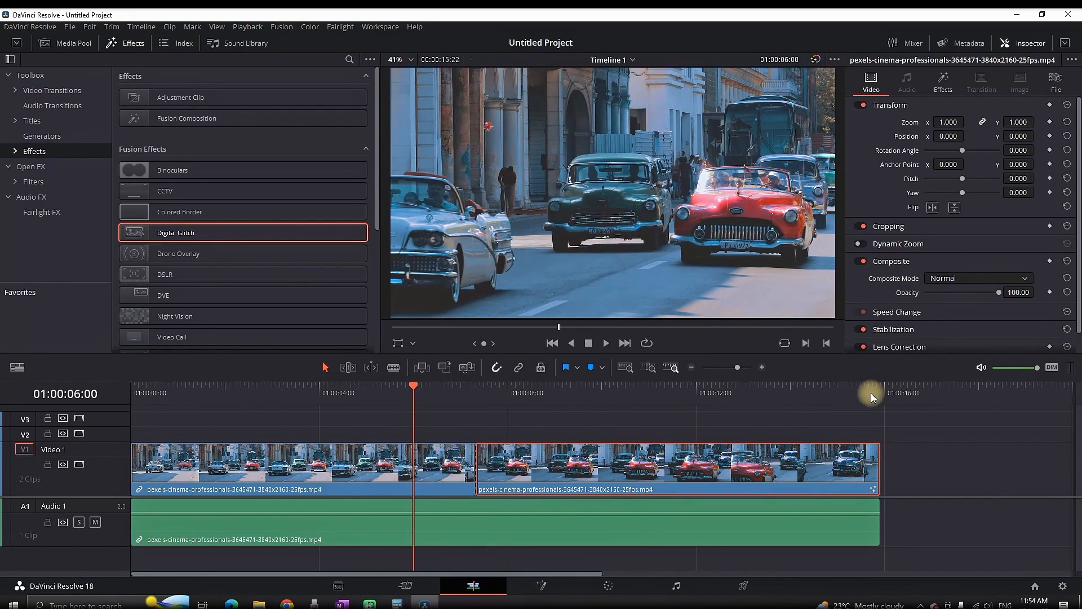
pyautogui.press('space')
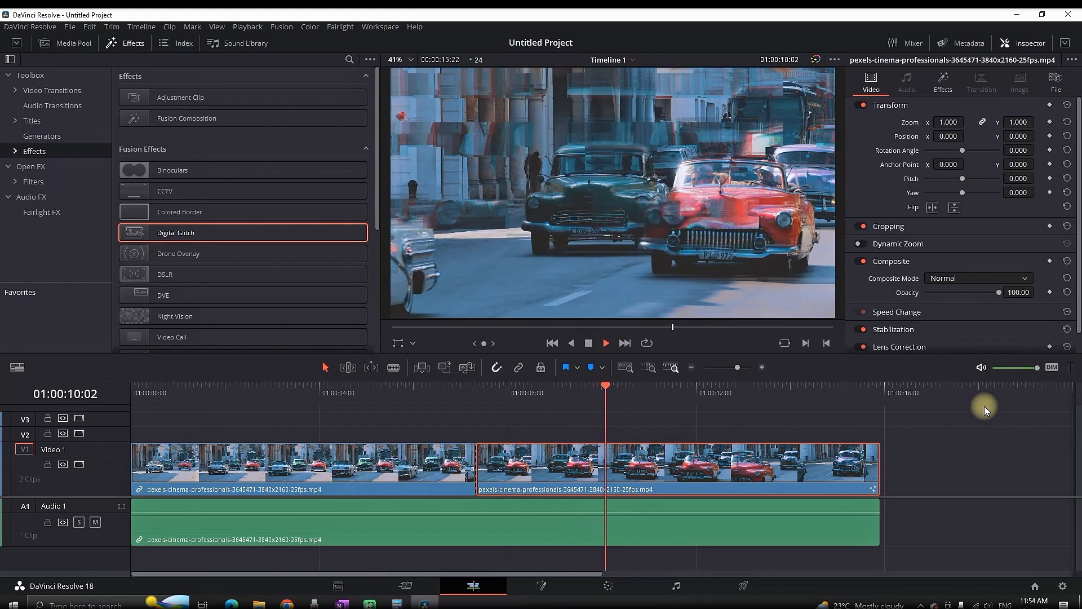
pyautogui.press('space')
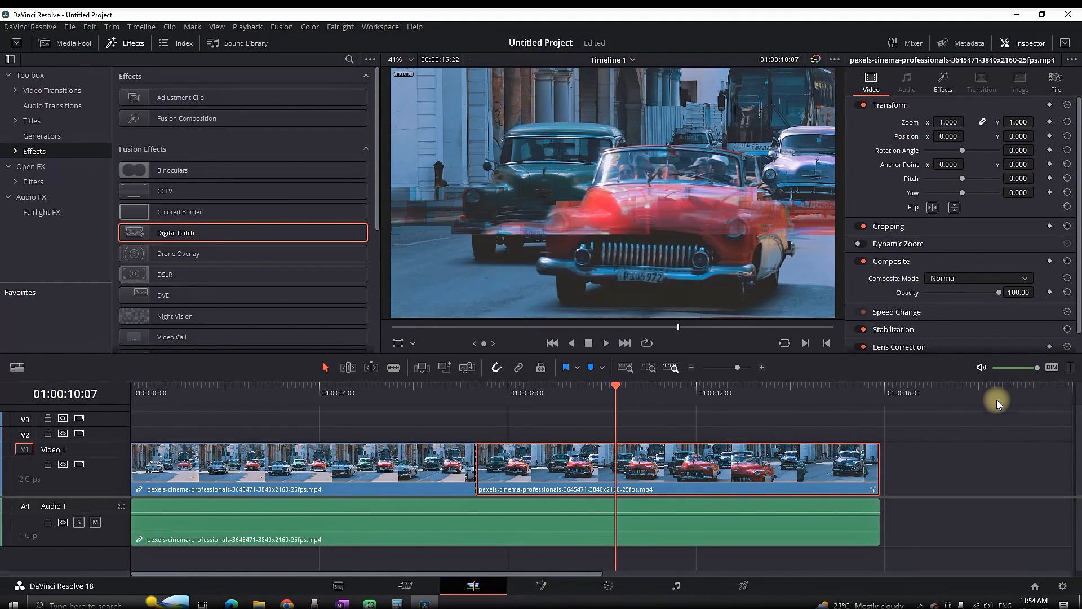
# Apply the Radial Blur Open FX effect to the second video clip and show its effect settings.
pyautogui.click(39, 169)
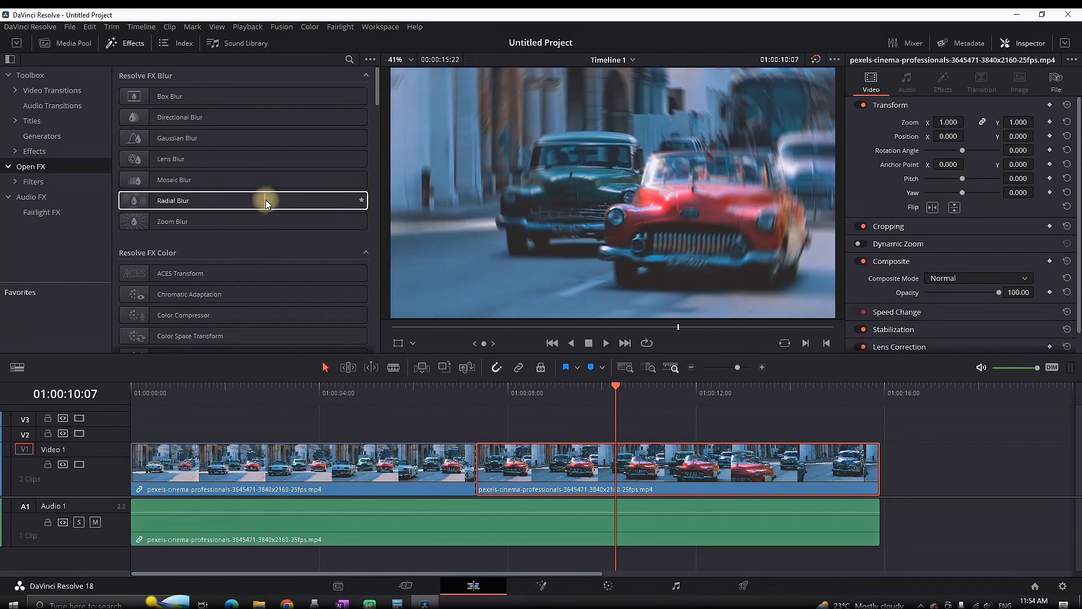
pyautogui.moveTo(174, 203); pyautogui.dragTo(648, 459)
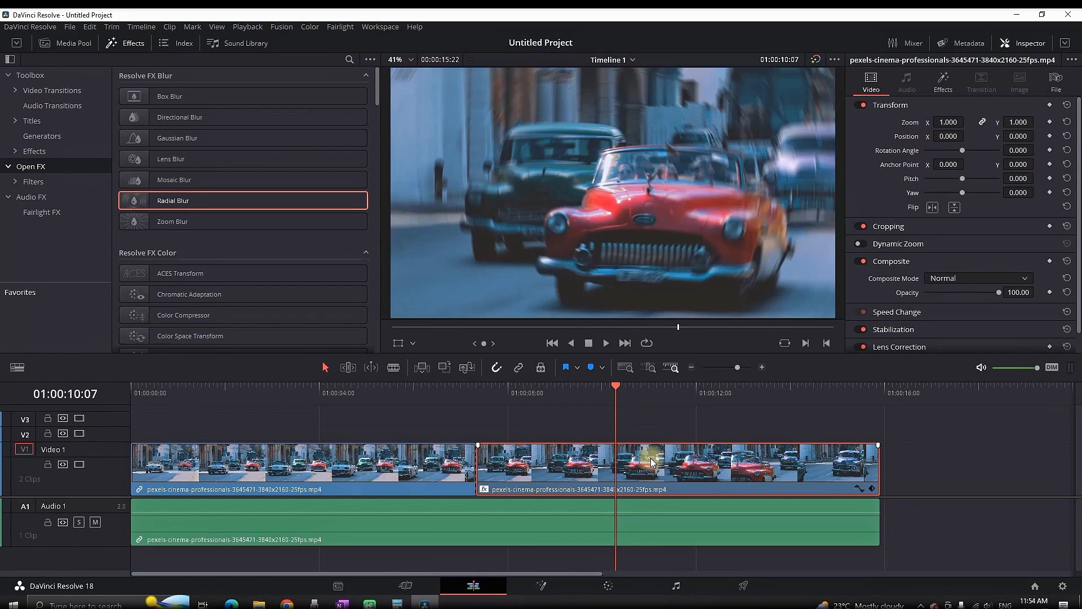
pyautogui.click(943, 81)
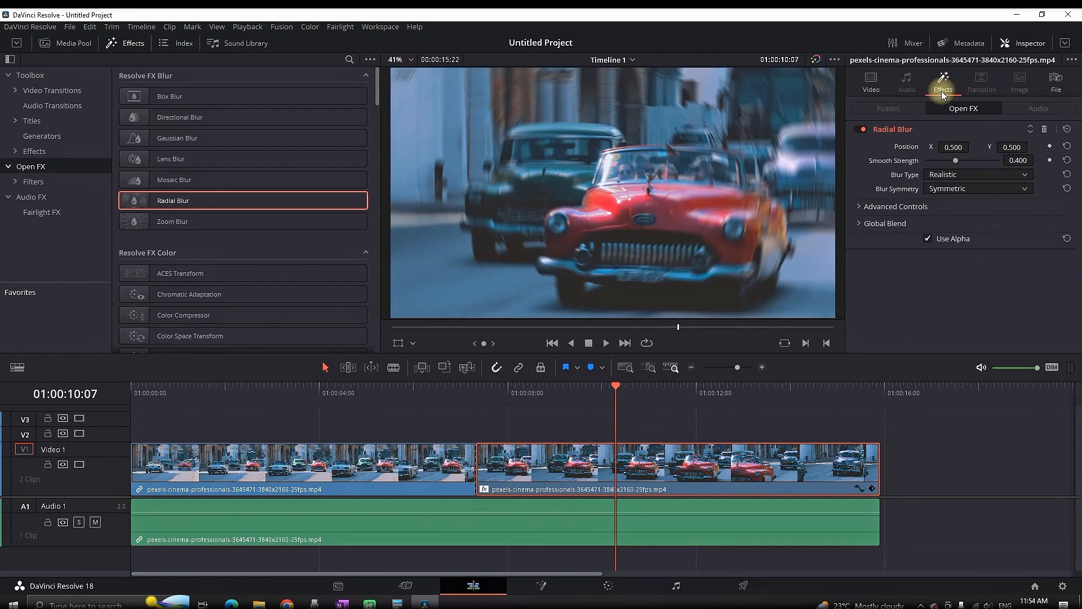
# Try Radial Blur with smooth strength 0.535 and position X 0.560, Y 0.408, and reset both settings to their defaults.
pyautogui.moveTo(956, 162); pyautogui.dragTo(902, 155)
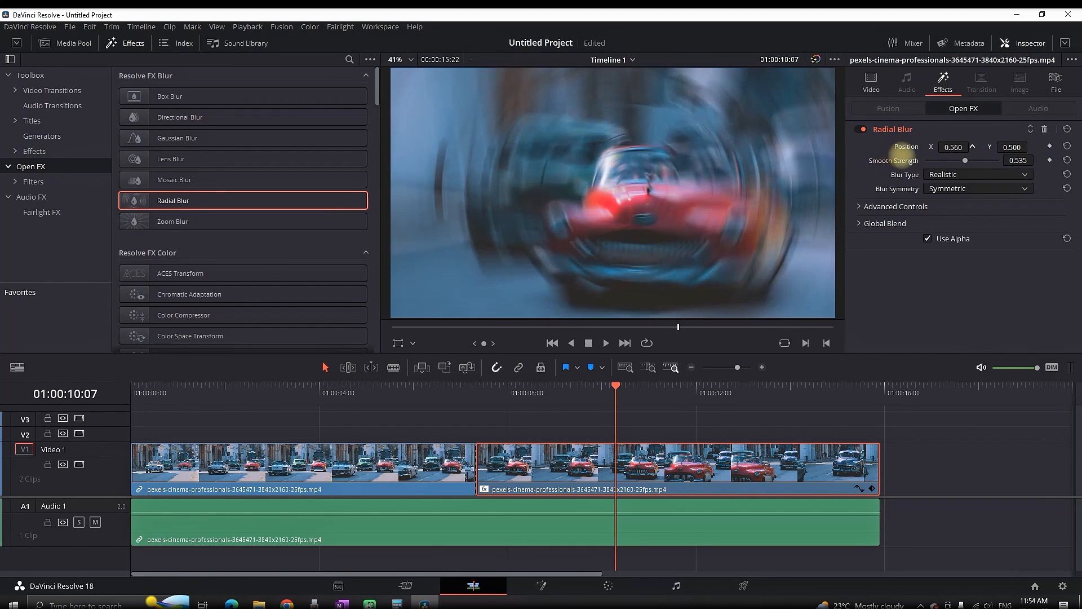
pyautogui.moveTo(1014, 147)
pyautogui.mouseDown()
pyautogui.moveTo(575, 309)
pyautogui.moveTo(1023, 147)
pyautogui.mouseUp()
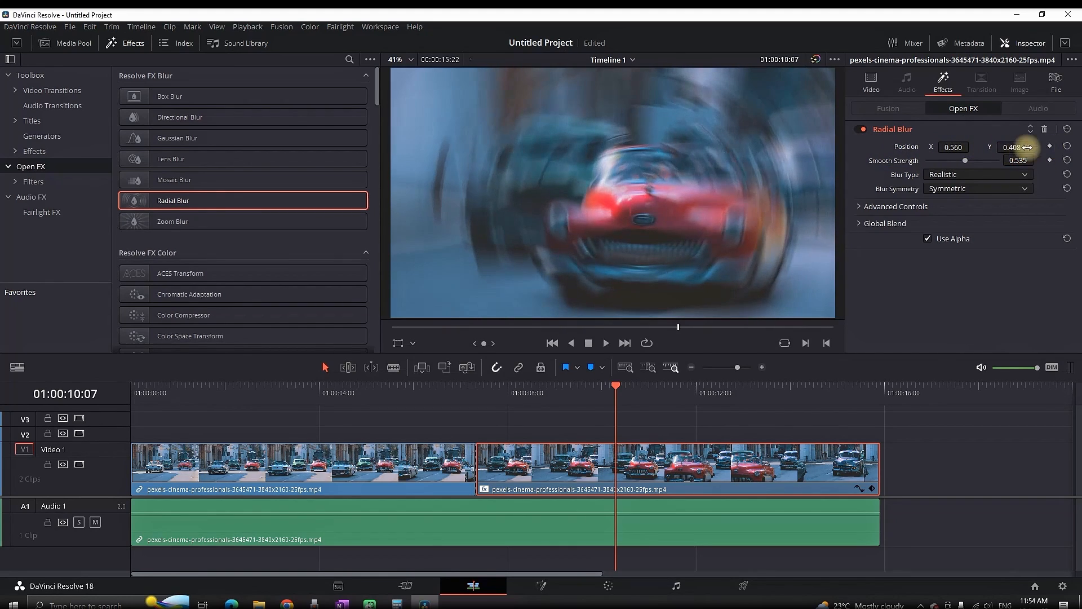
pyautogui.click(1067, 146)
pyautogui.click(1067, 160)
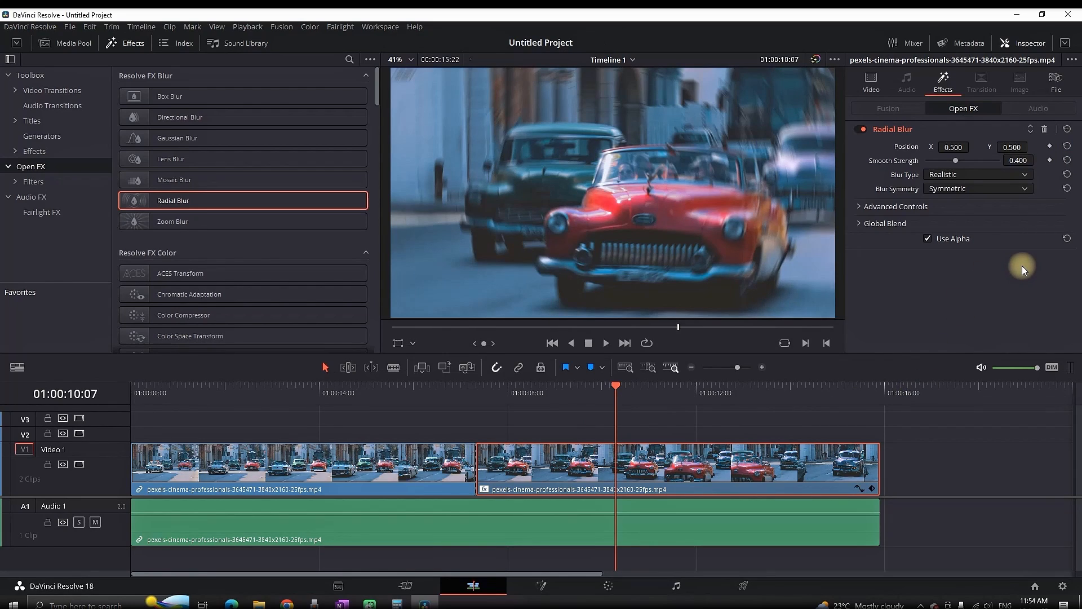
# Try the Stylized blur type, switch back to Realistic, and delete the Radial Blur filter from the second video clip.
pyautogui.click(991, 176)
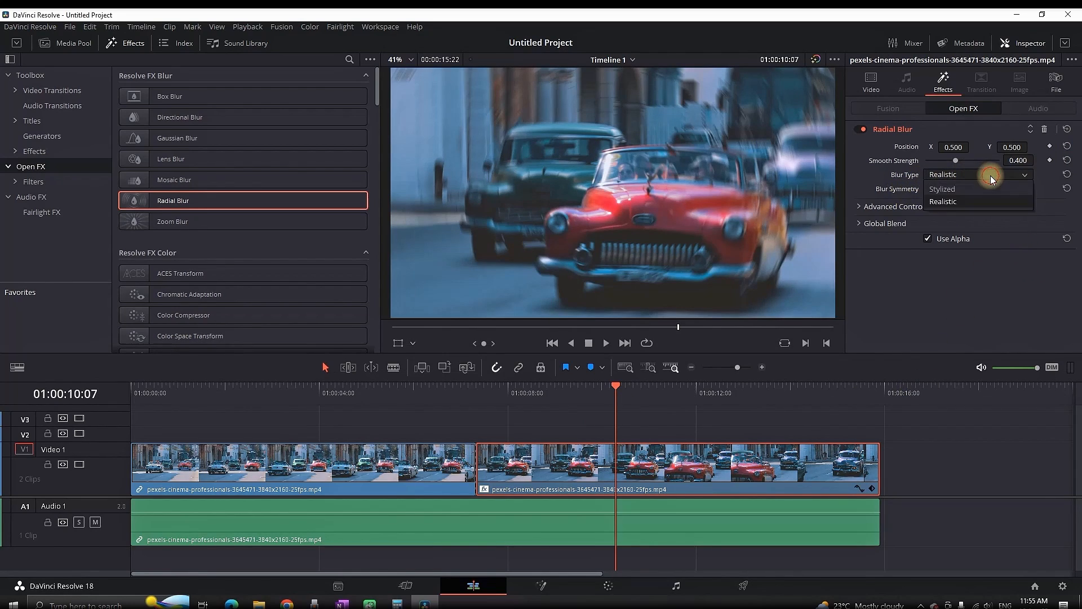
pyautogui.click(983, 189)
pyautogui.click(978, 176)
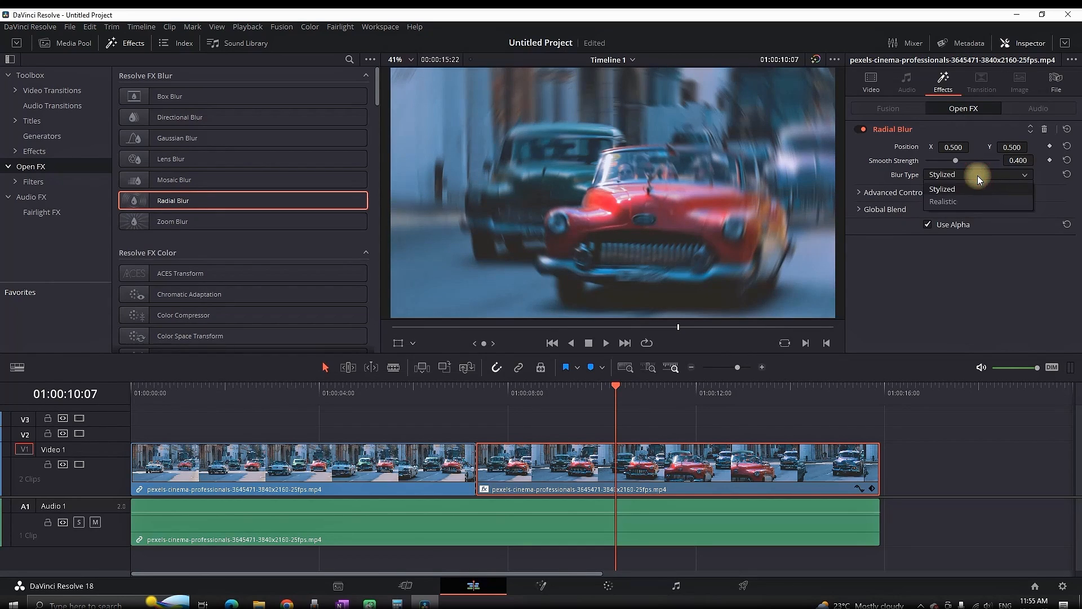
pyautogui.click(958, 201)
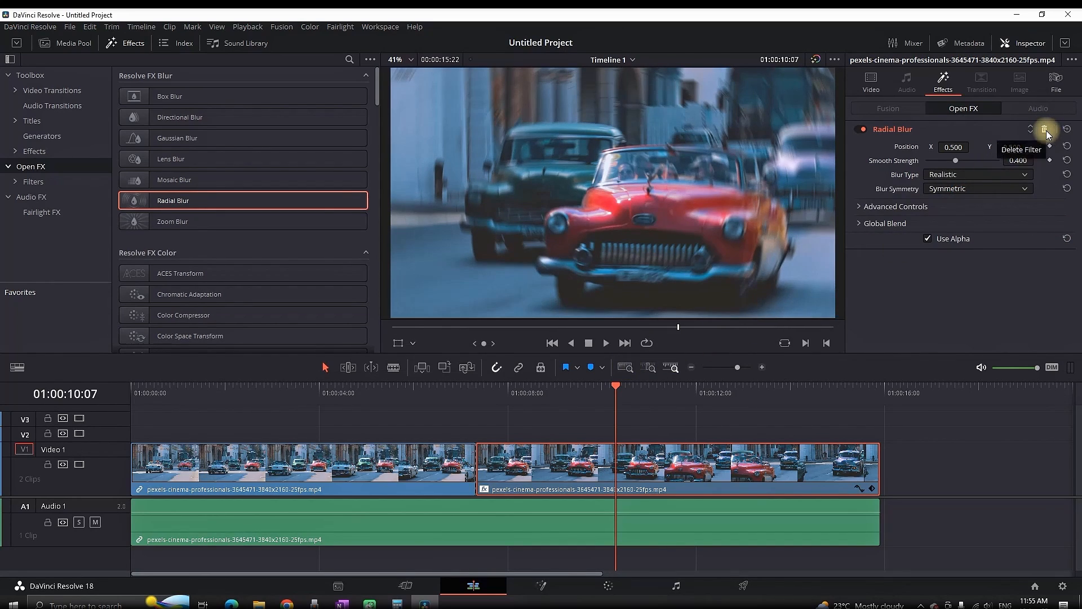
pyautogui.click(1044, 130)
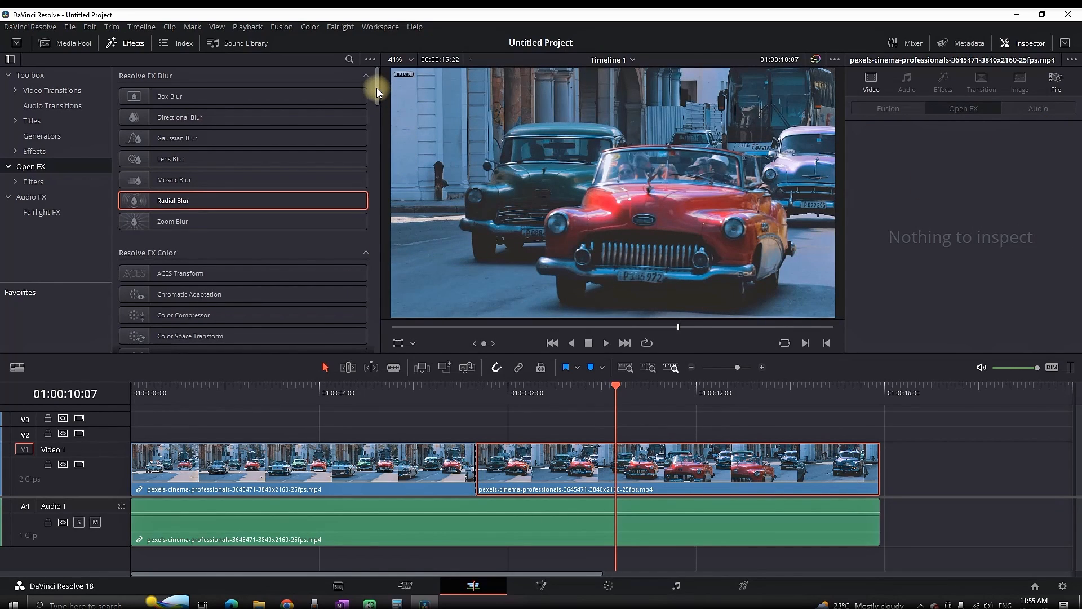
# Browse the Open FX library down to the Sharpen and Stylize groups, preview Sharpen, and show the Audio FX effects.
pyautogui.moveTo(376, 88); pyautogui.dragTo(376, 246)
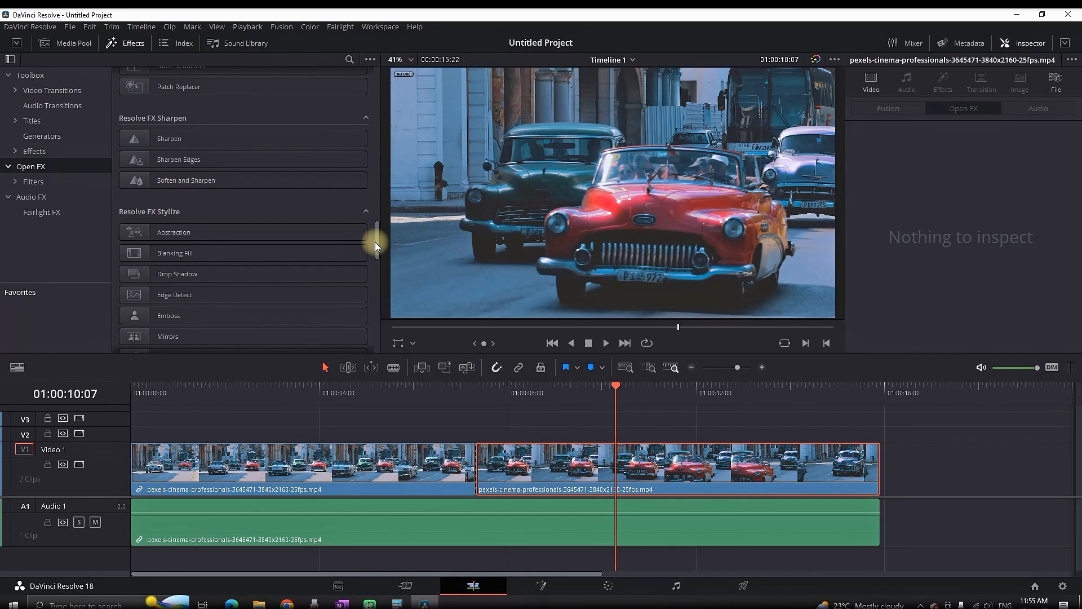
pyautogui.click(160, 140)
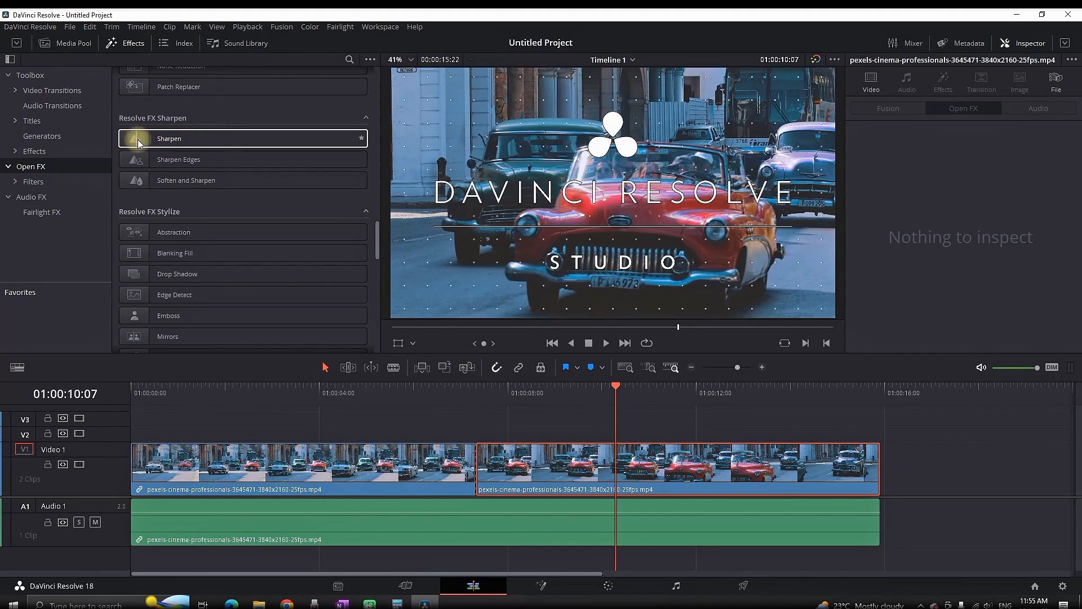
pyautogui.moveTo(377, 235); pyautogui.dragTo(392, 57)
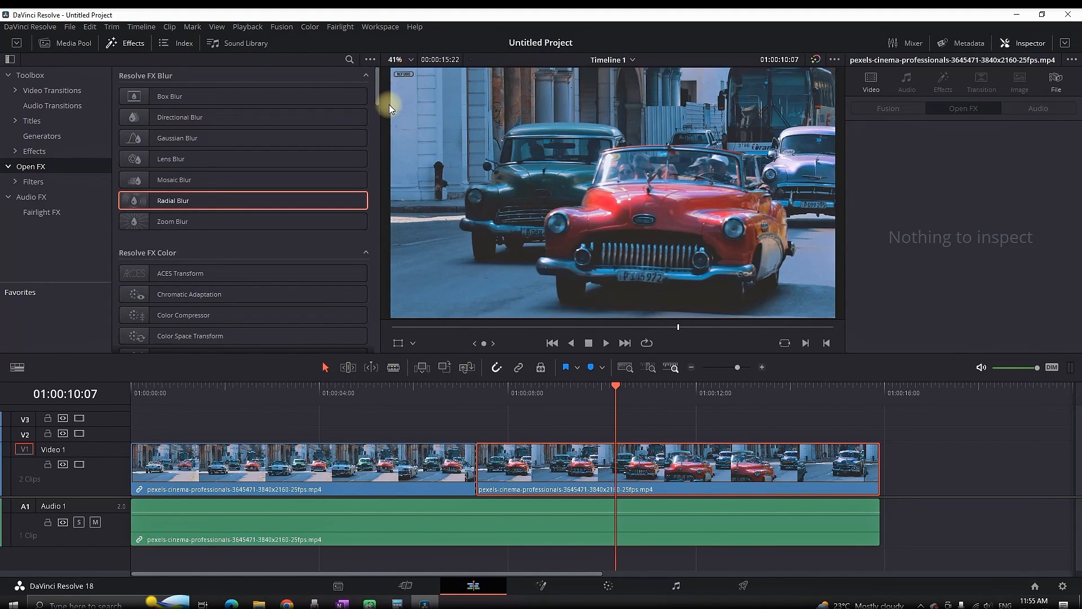
pyautogui.click(39, 198)
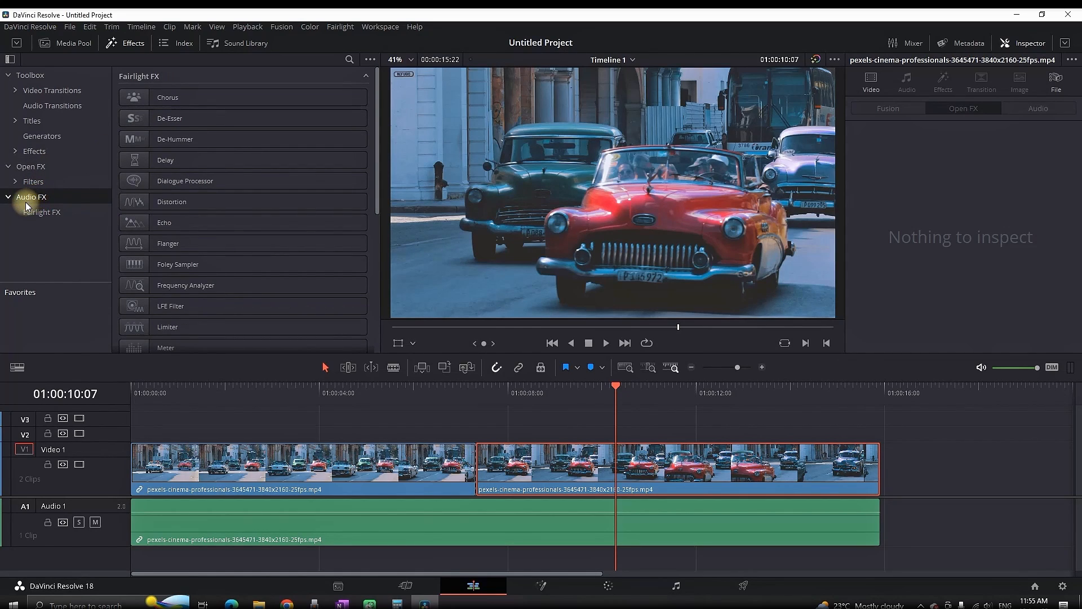
pyautogui.moveTo(379, 84)
pyautogui.mouseDown()
pyautogui.moveTo(373, 234)
pyautogui.moveTo(381, 68)
pyautogui.mouseUp()
# Clear the clip selection and hide the Inspector to widen the timeline viewer.
pyautogui.click(598, 423)
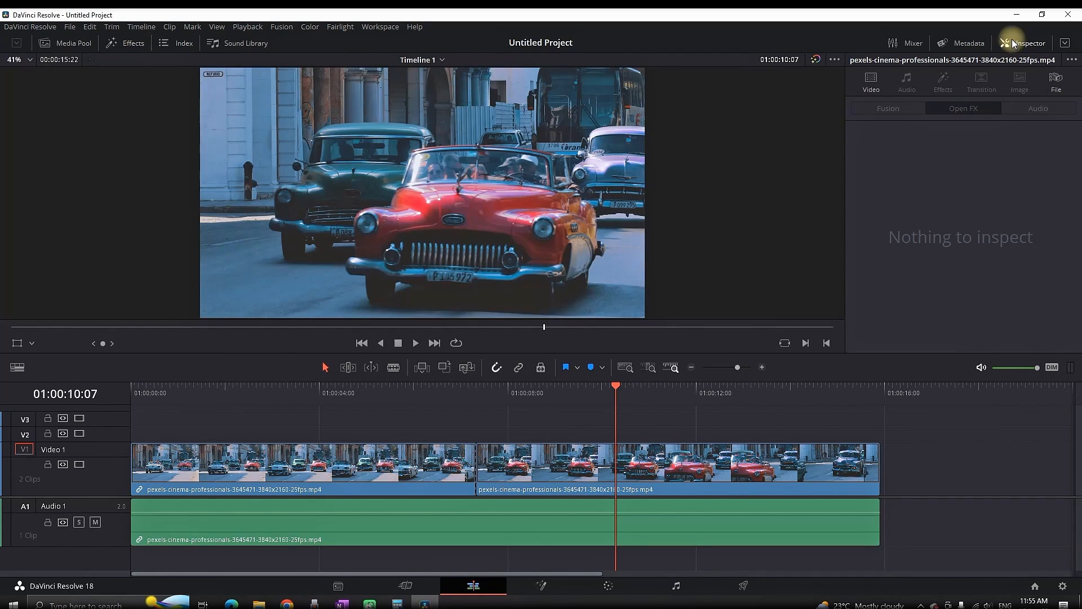
pyautogui.click(1014, 43)
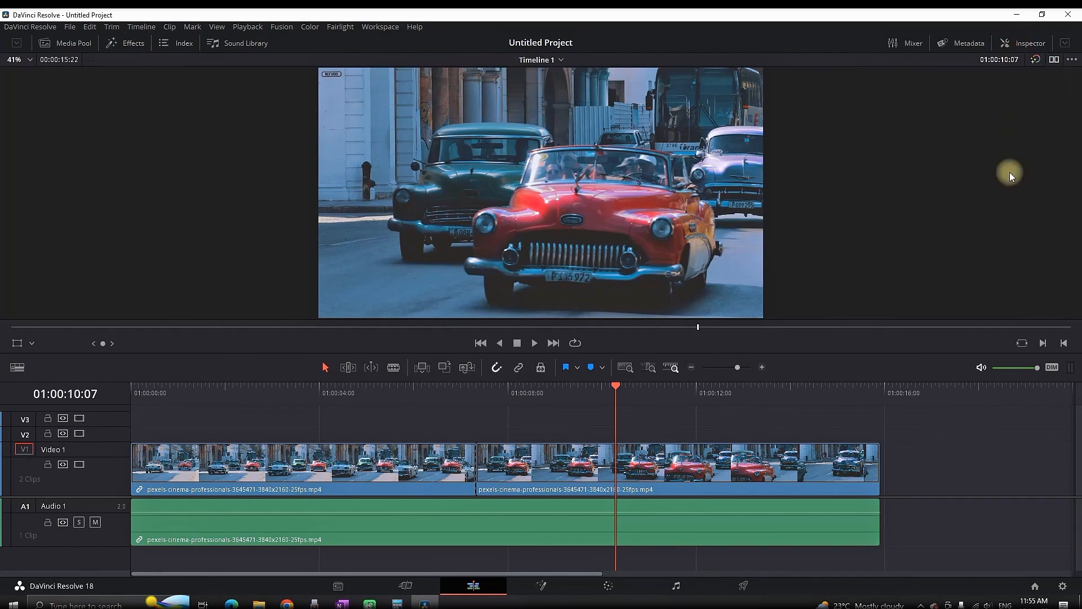
# Try a video fade-out on the second clip from just after 01:00:12:00 to its end, and play it through.
pyautogui.moveTo(880, 456)
pyautogui.mouseDown()
pyautogui.moveTo(649, 457)
pyautogui.moveTo(852, 459)
pyautogui.moveTo(918, 418)
pyautogui.mouseUp()
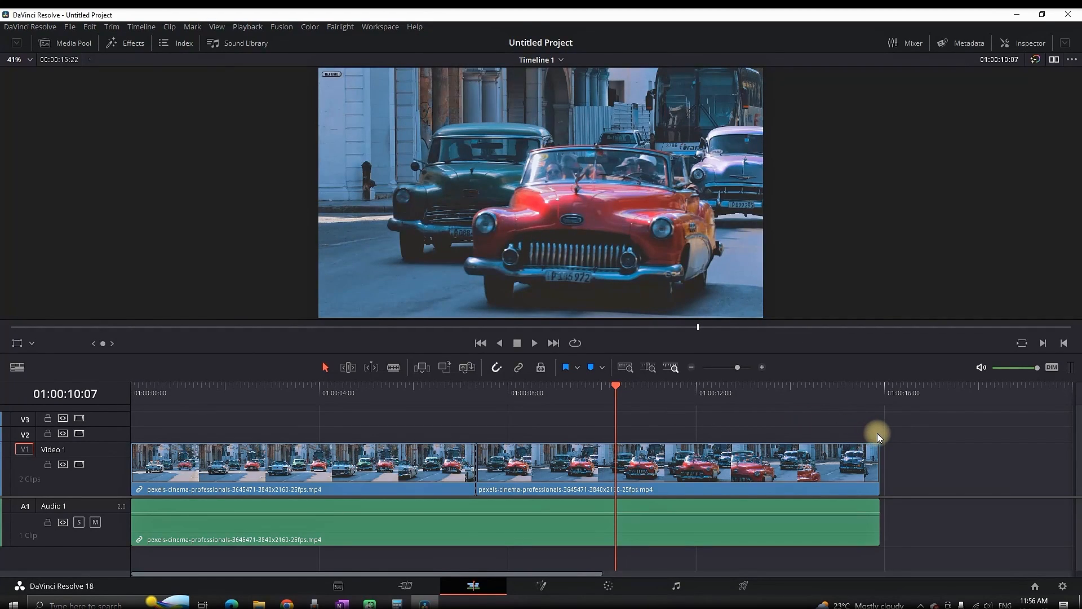
pyautogui.moveTo(877, 446); pyautogui.dragTo(708, 449)
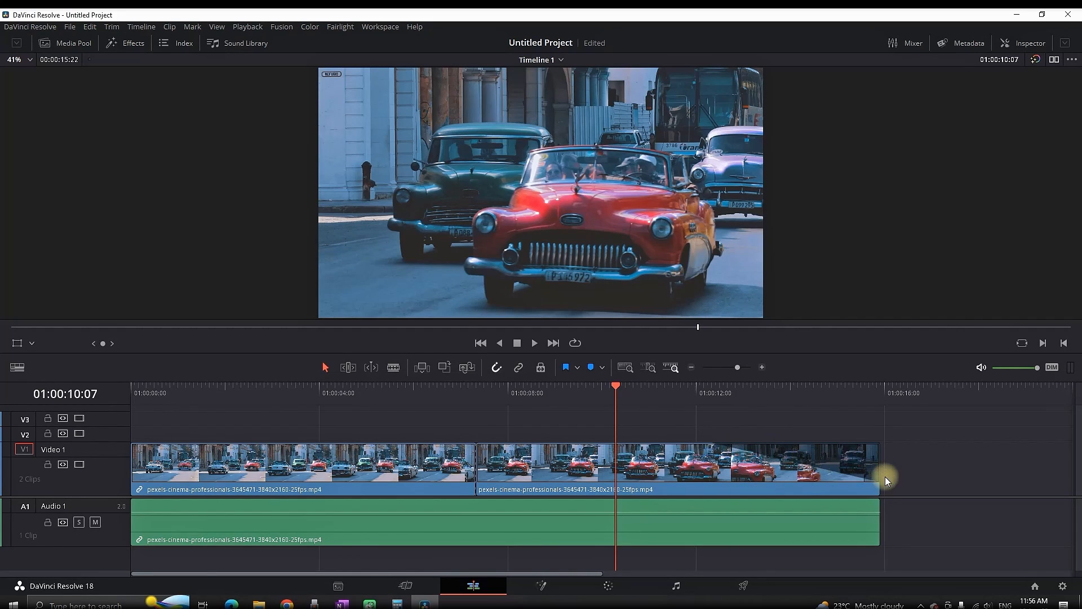
pyautogui.click(534, 343)
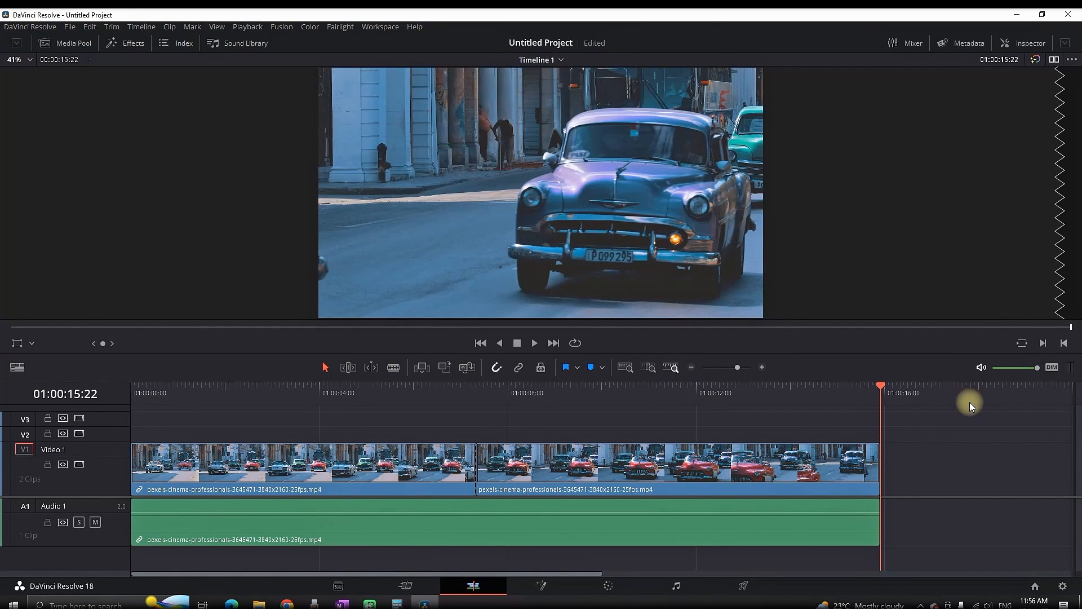
# Try an audio fade-out starting near 01:00:10:00, reshape its curve, and remove the fade again.
pyautogui.moveTo(876, 500); pyautogui.dragTo(709, 507)
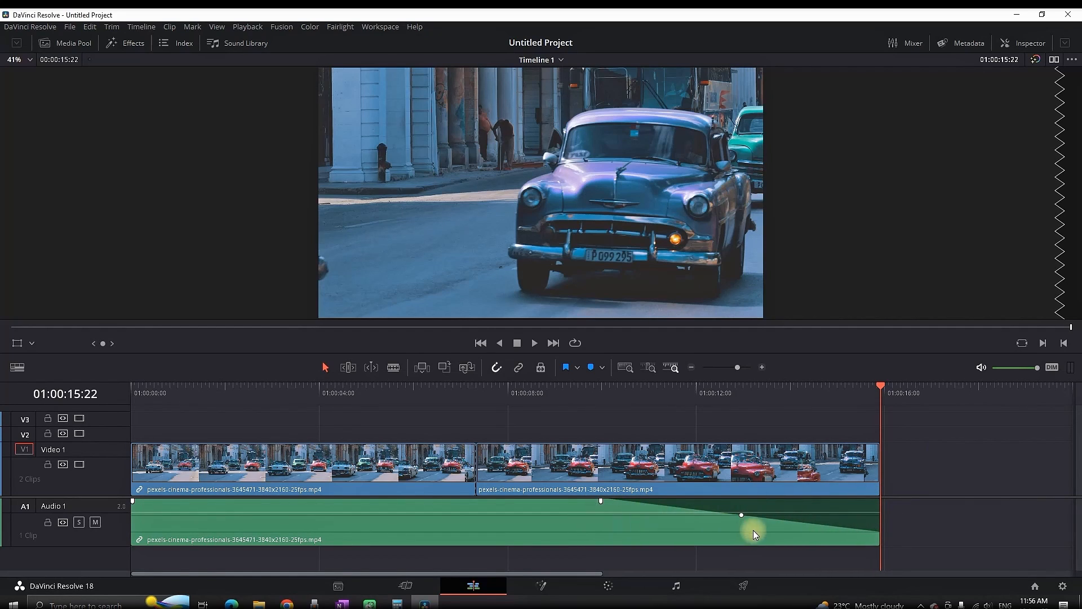
pyautogui.moveTo(741, 514)
pyautogui.mouseDown()
pyautogui.moveTo(741, 529)
pyautogui.moveTo(763, 510)
pyautogui.moveTo(825, 502)
pyautogui.moveTo(742, 536)
pyautogui.moveTo(800, 507)
pyautogui.moveTo(759, 519)
pyautogui.mouseUp()
pyautogui.moveTo(600, 501); pyautogui.dragTo(901, 494)
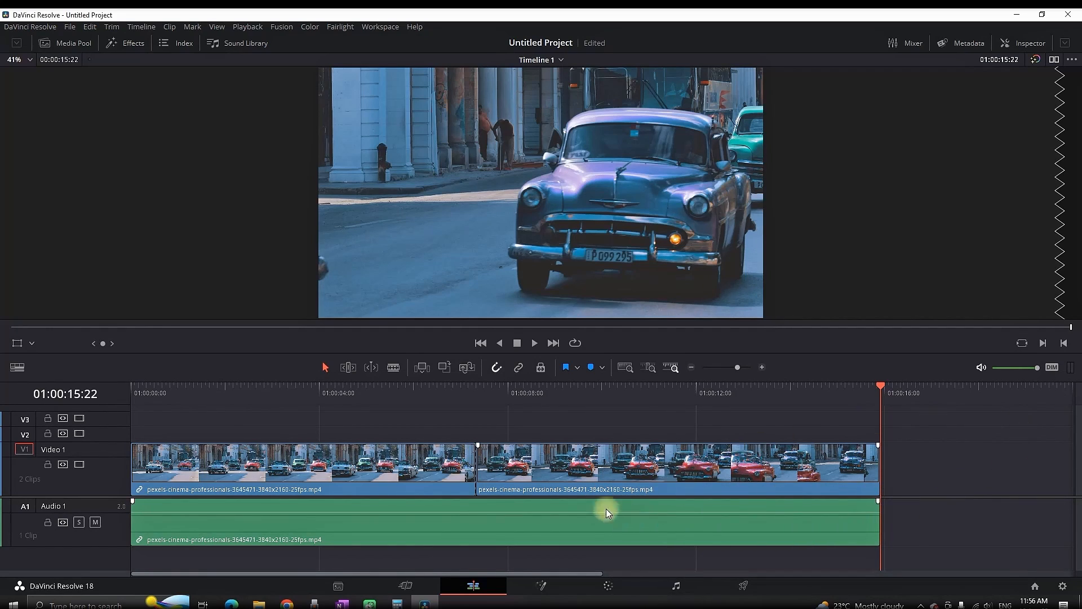
# Try splitting the audio clip into three pieces, cutting just after 01:00:08:00 and shortly before 01:00:11:00.
pyautogui.click(393, 368)
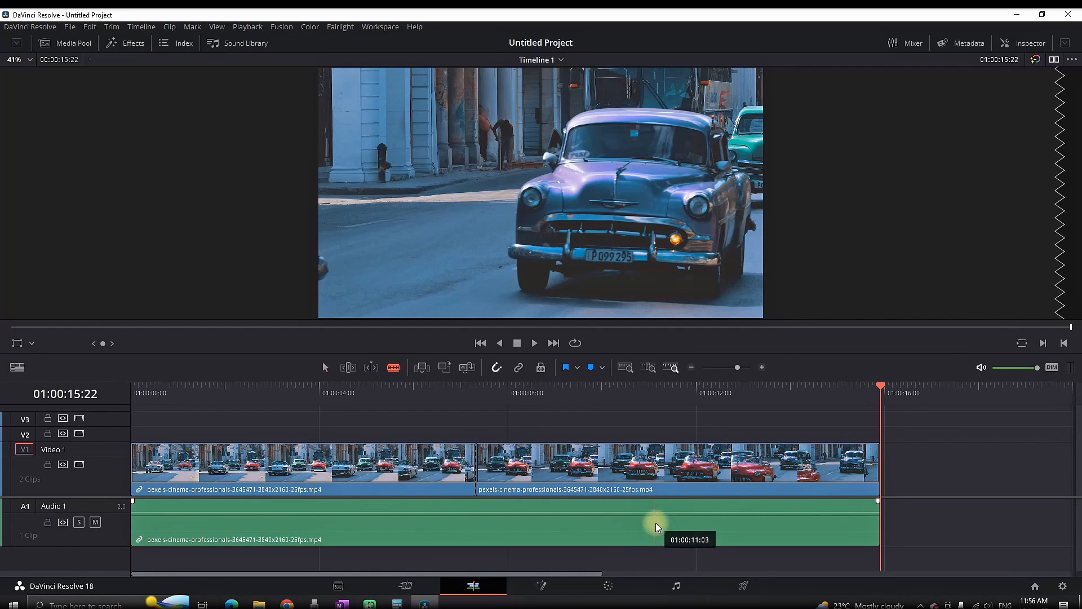
pyautogui.click(637, 522)
pyautogui.click(512, 521)
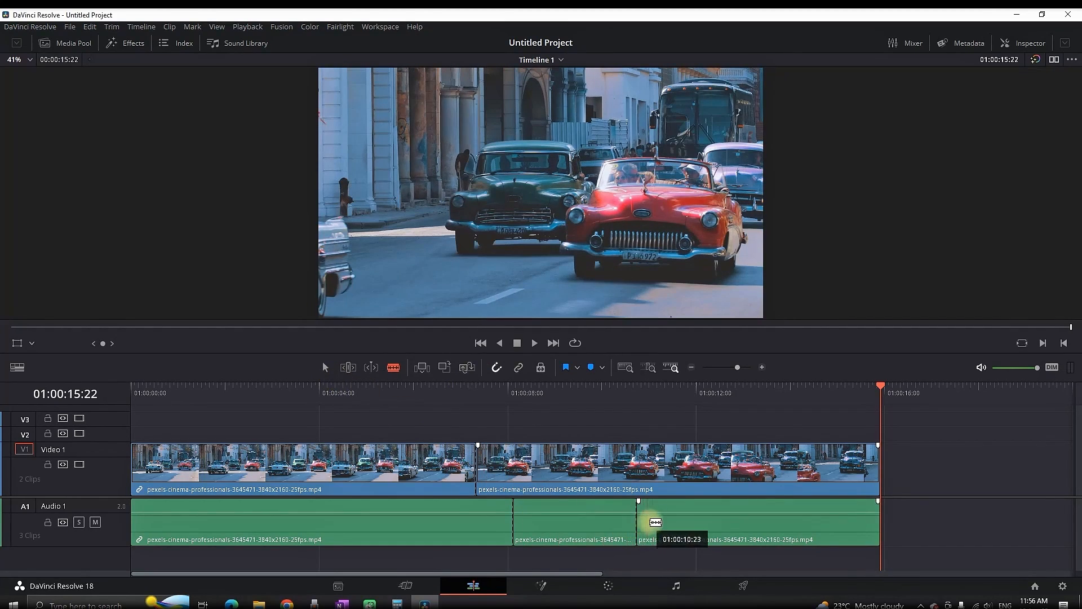
# Try moving the last two audio pieces apart to leave gaps, and delete the middle piece.
pyautogui.click(325, 367)
pyautogui.moveTo(643, 527); pyautogui.dragTo(708, 526)
pyautogui.moveTo(589, 526); pyautogui.dragTo(623, 526)
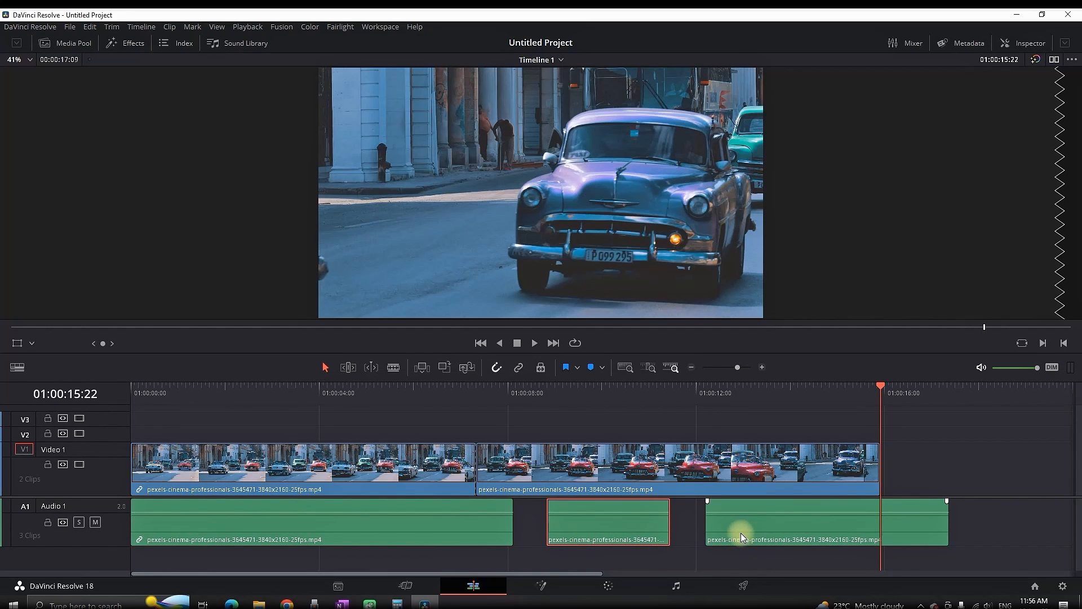
pyautogui.press('Delete')
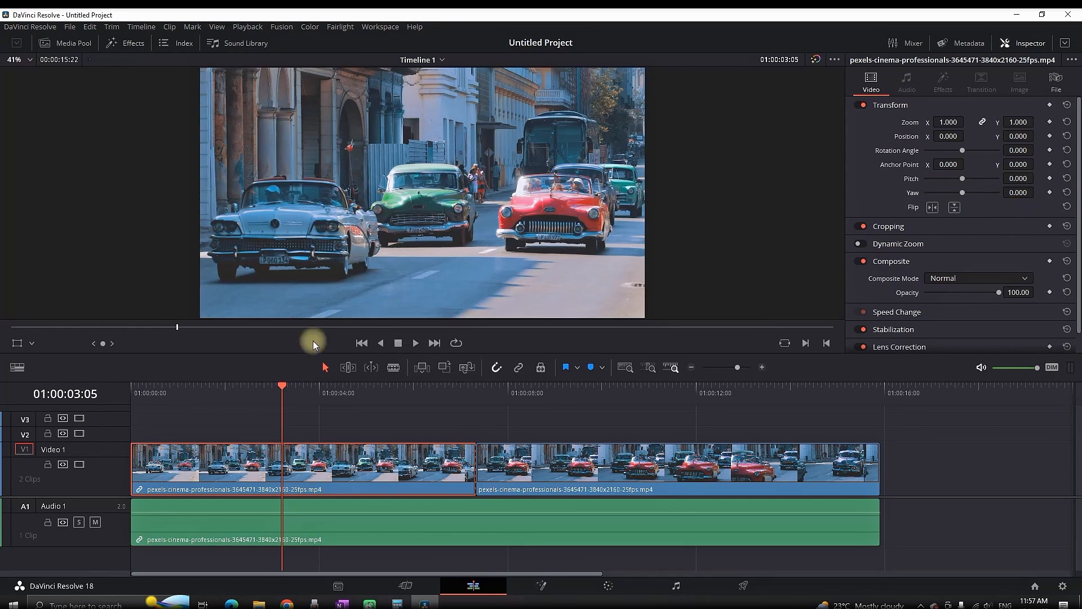
# Try a zoom of 1.470 on the first video clip, play it up to 01:00:07:02, and undo the zoom.
pyautogui.moveTo(947, 122); pyautogui.dragTo(971, 122)
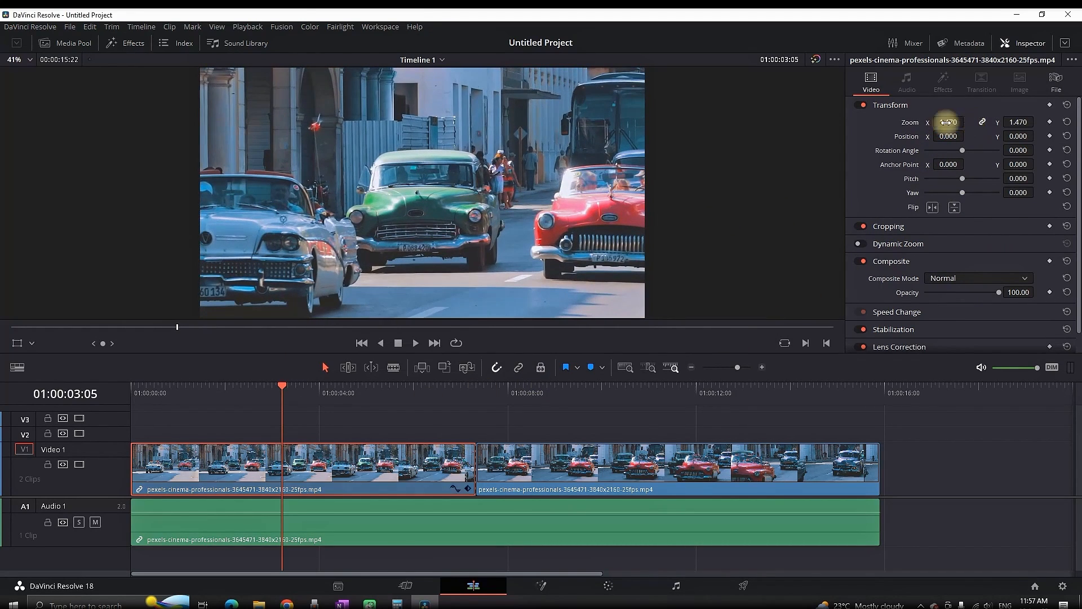
pyautogui.press('space')
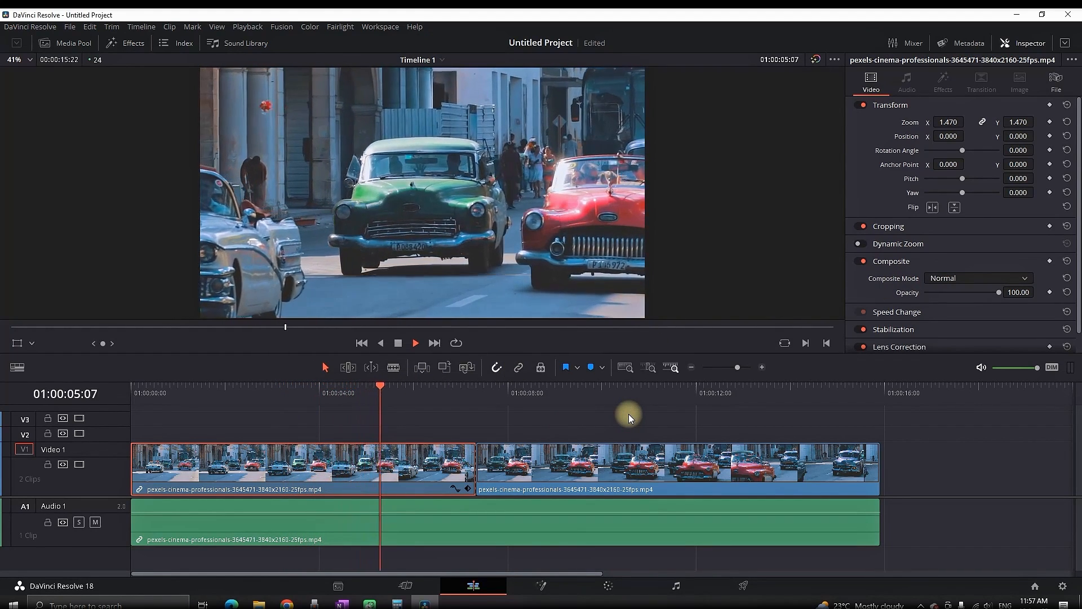
pyautogui.press('space')
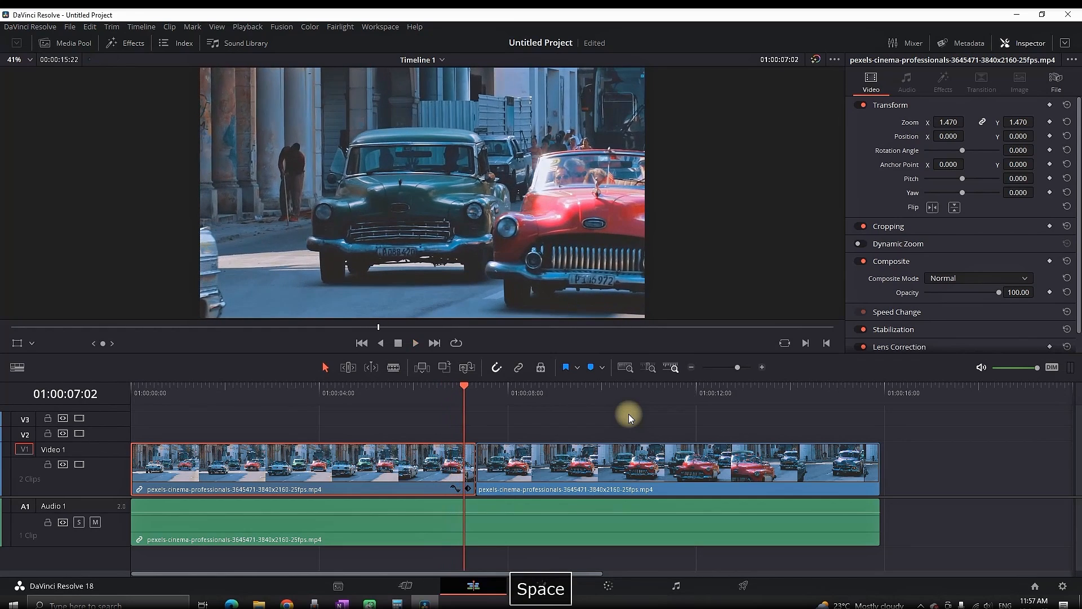
pyautogui.hotkey('ctrl', 'z')
# Try position X -1308 with the first clip zoomed to 2.530, play it up to 01:00:04:01, and undo both settings.
pyautogui.moveTo(949, 138); pyautogui.dragTo(211, 144)
pyautogui.hotkey('ctrl', 'z')
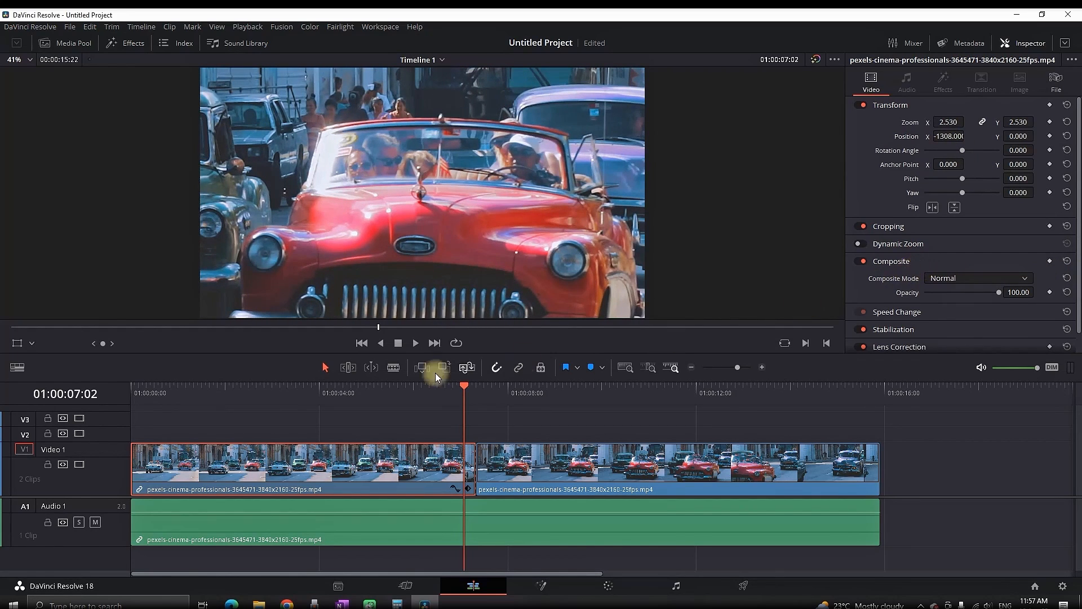
pyautogui.click(191, 390)
pyautogui.press('space')
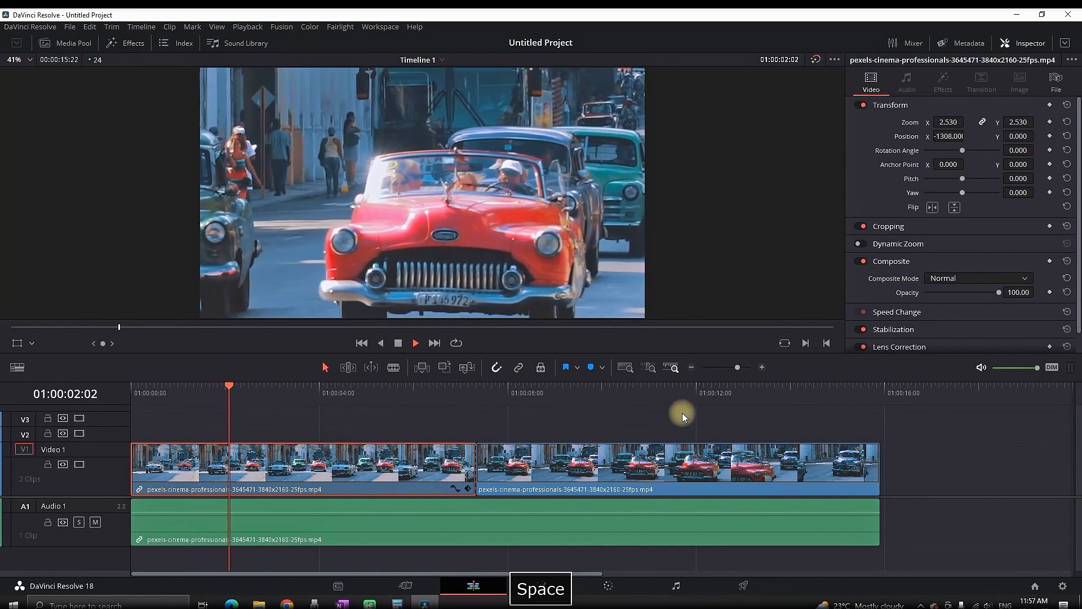
pyautogui.press('space')
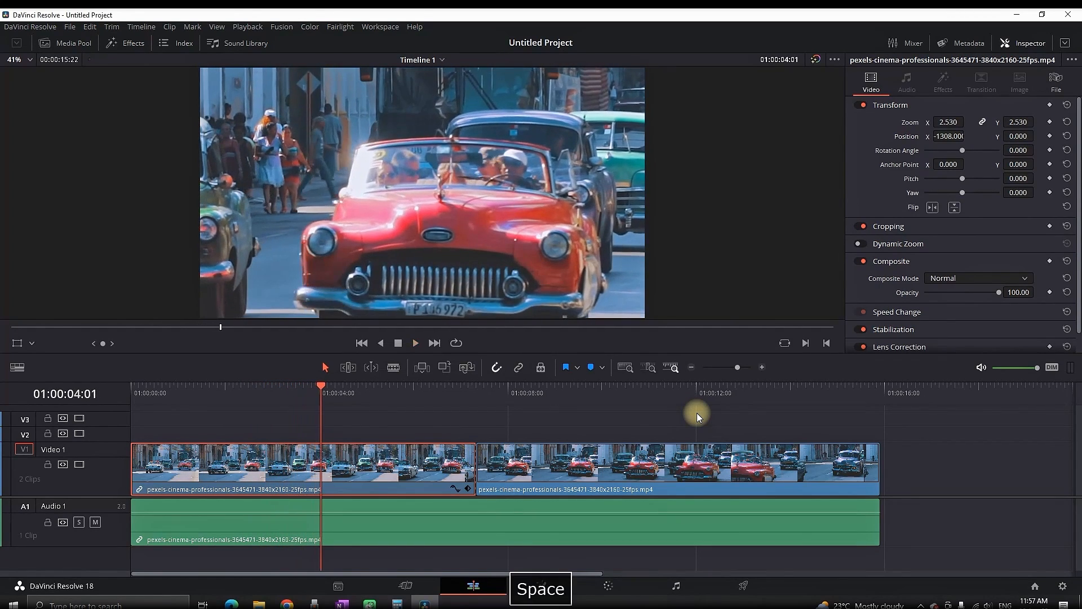
pyautogui.hotkey('ctrl', 'z')
pyautogui.hotkey('ctrl', 'z')
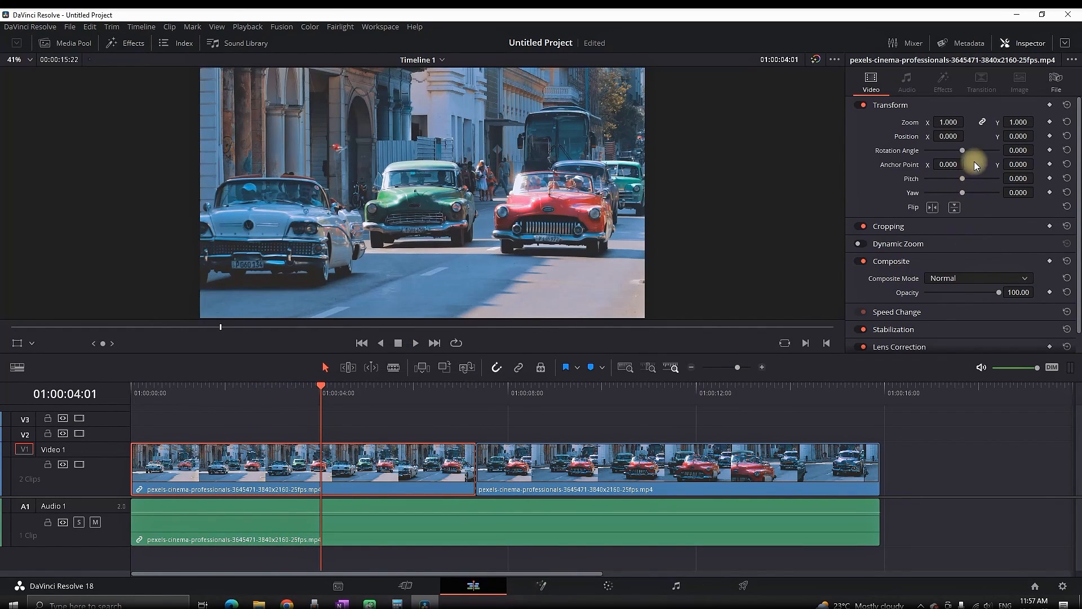
# Try changing the first clip's rotation angle, anchor point, pitch and yaw, undoing each change.
pyautogui.moveTo(1005, 150)
pyautogui.mouseDown()
pyautogui.moveTo(1014, 145)
pyautogui.moveTo(569, 310)
pyautogui.moveTo(478, 323)
pyautogui.moveTo(211, 328)
pyautogui.moveTo(1014, 150)
pyautogui.mouseUp()
pyautogui.hotkey('ctrl', 'z')
pyautogui.moveTo(952, 164)
pyautogui.mouseDown()
pyautogui.moveTo(1040, 164)
pyautogui.moveTo(539, 317)
pyautogui.moveTo(445, 317)
pyautogui.moveTo(972, 168)
pyautogui.mouseUp()
pyautogui.hotkey('ctrl', 'z')
pyautogui.moveTo(963, 179)
pyautogui.mouseDown()
pyautogui.moveTo(976, 177)
pyautogui.moveTo(952, 180)
pyautogui.moveTo(976, 182)
pyautogui.moveTo(955, 193)
pyautogui.mouseUp()
pyautogui.hotkey('ctrl', 'z')
pyautogui.hotkey('ctrl', 'z')
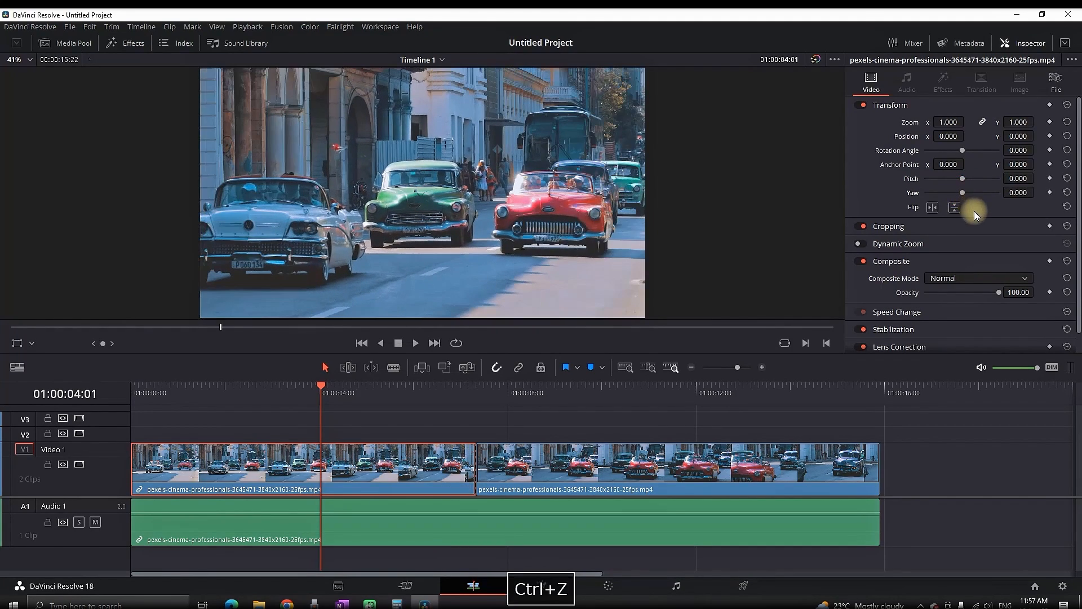
# Try flipping the first video clip horizontally and vertically, switching each flip off again.
pyautogui.click(932, 208)
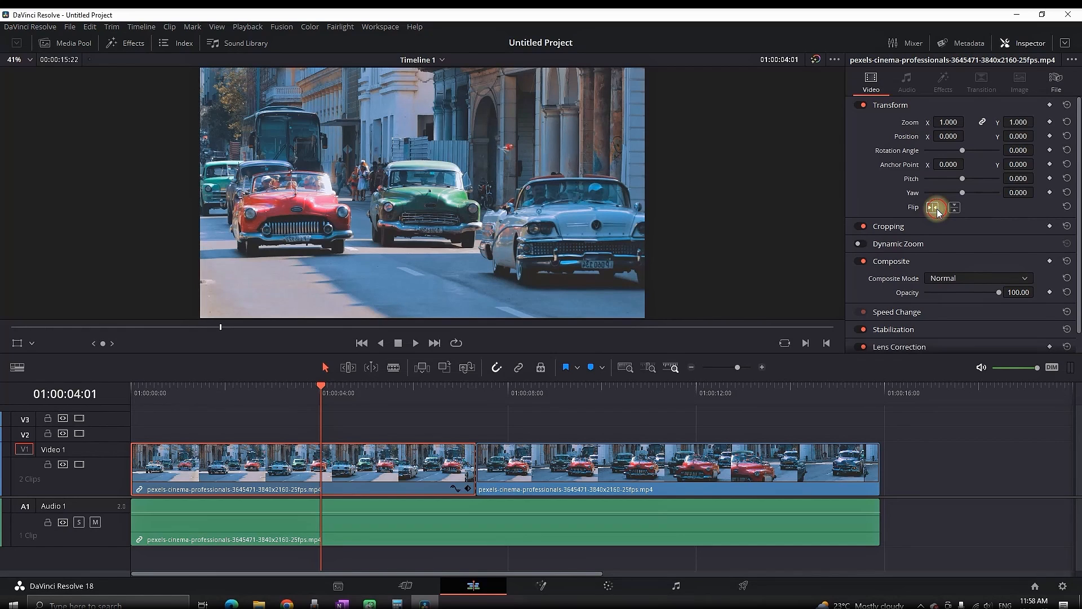
pyautogui.click(933, 208)
pyautogui.click(954, 207)
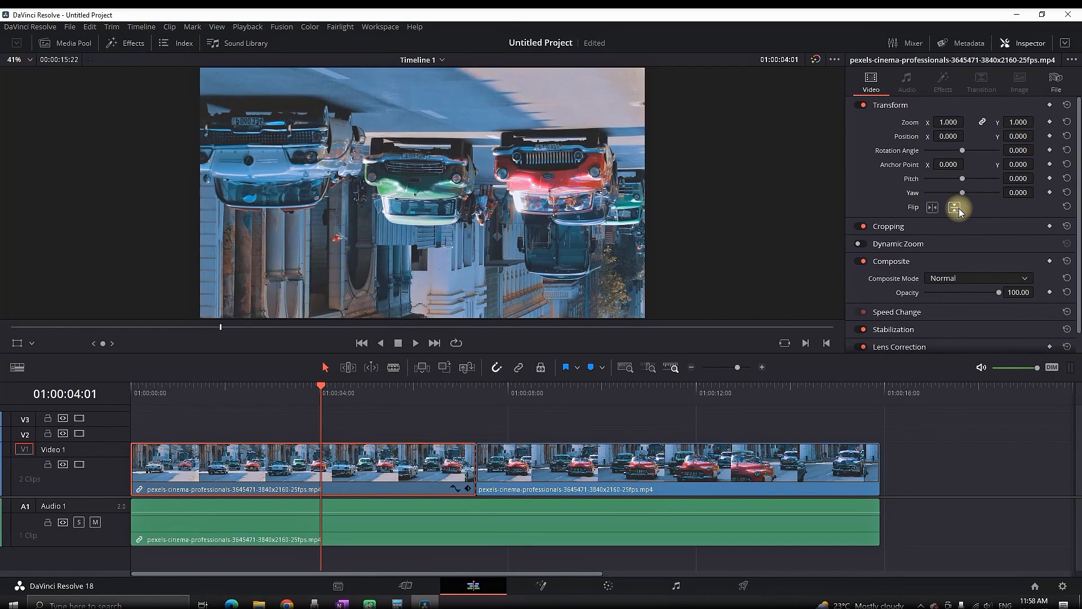
pyautogui.click(958, 208)
# Expand the first clip's Cropping settings and try cropping its left edge.
pyautogui.click(933, 224)
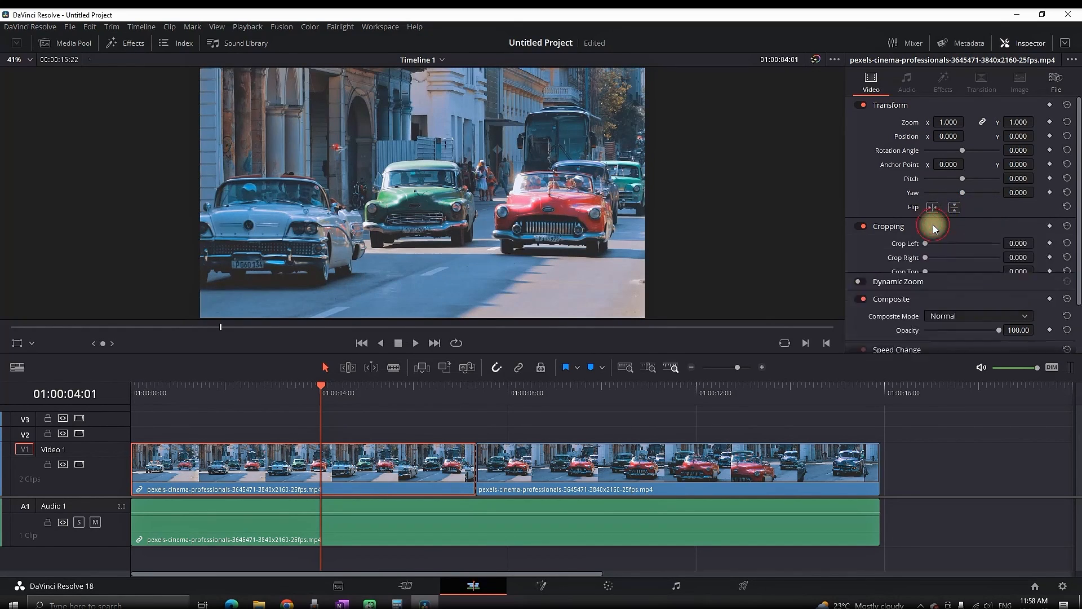
pyautogui.moveTo(925, 242); pyautogui.dragTo(940, 283)
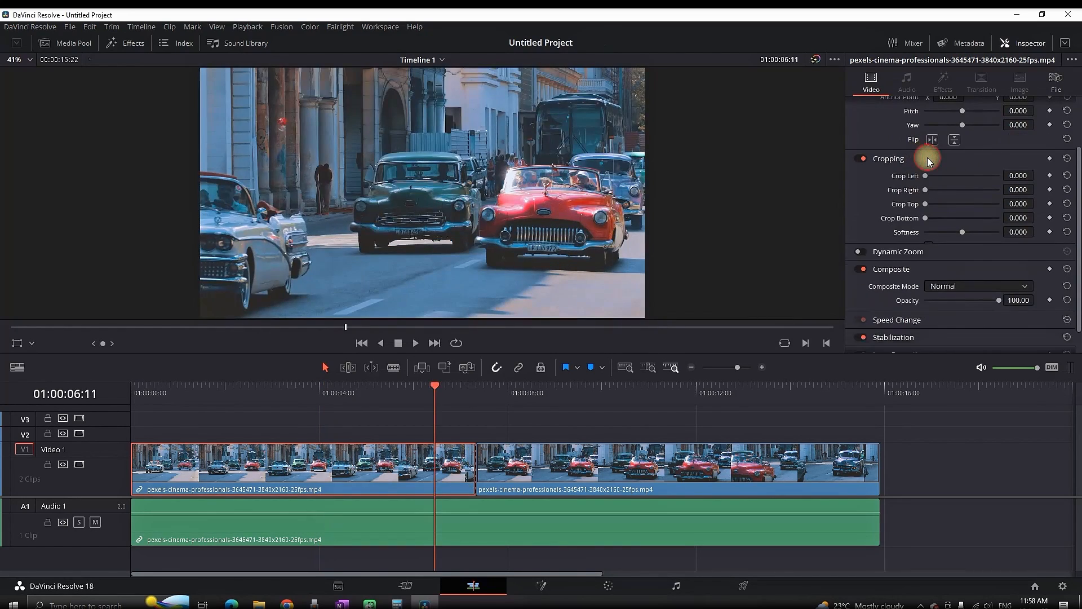
# Enable Dynamic Zoom with Linear ease on the first clip and play it from the start to 01:00:06:02.
pyautogui.click(948, 225)
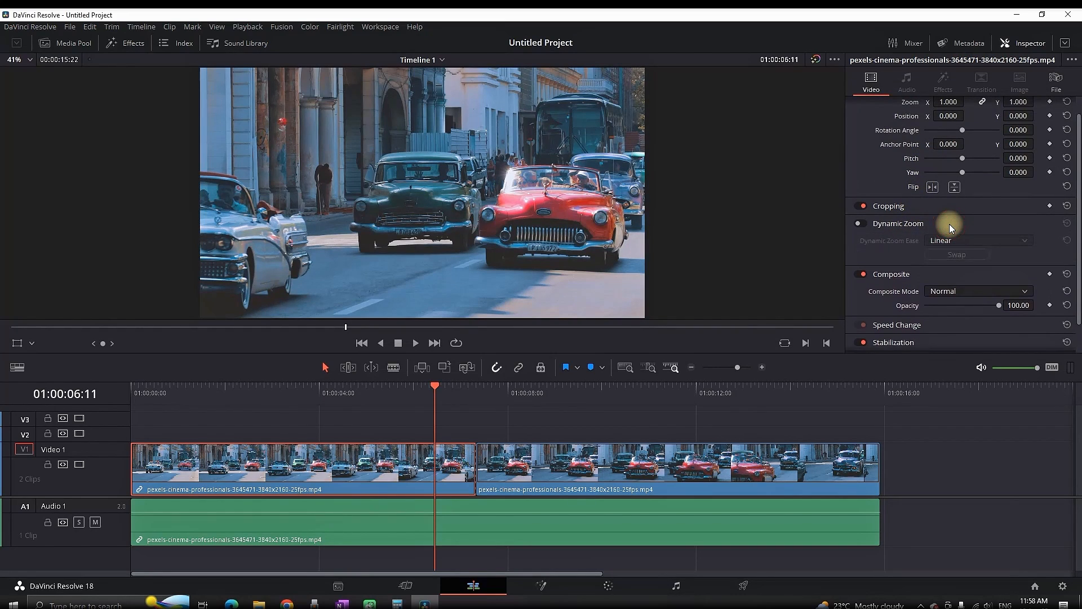
pyautogui.click(858, 224)
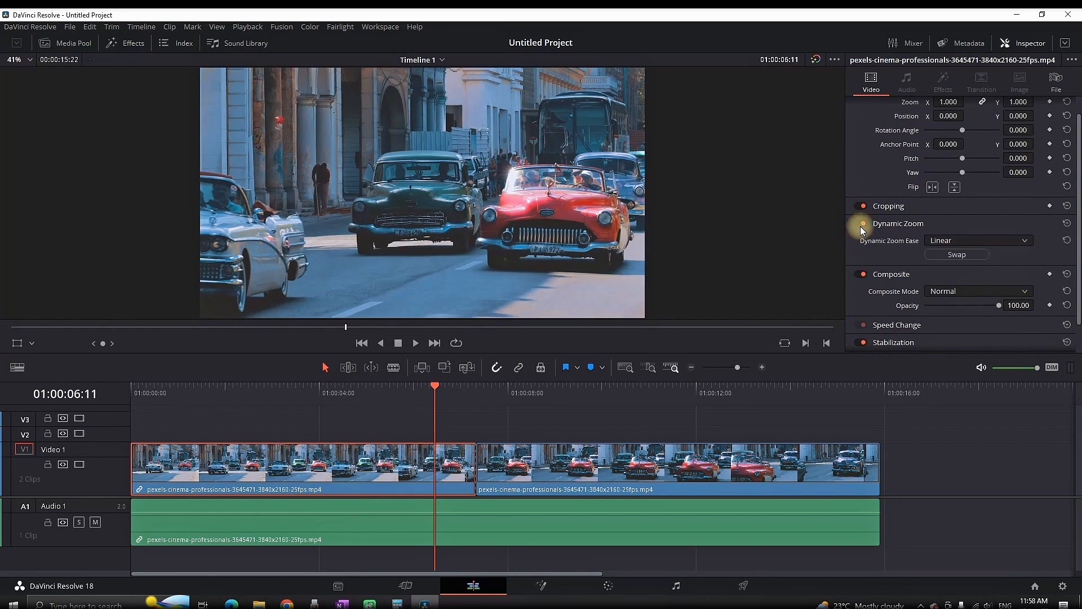
pyautogui.click(131, 389)
pyautogui.press('space')
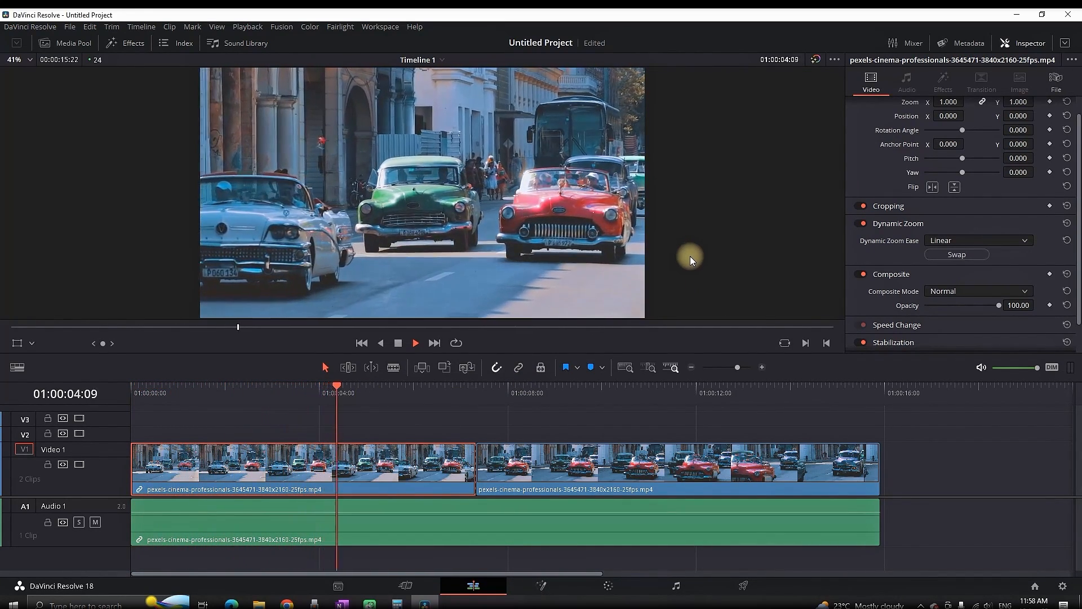
pyautogui.press('space')
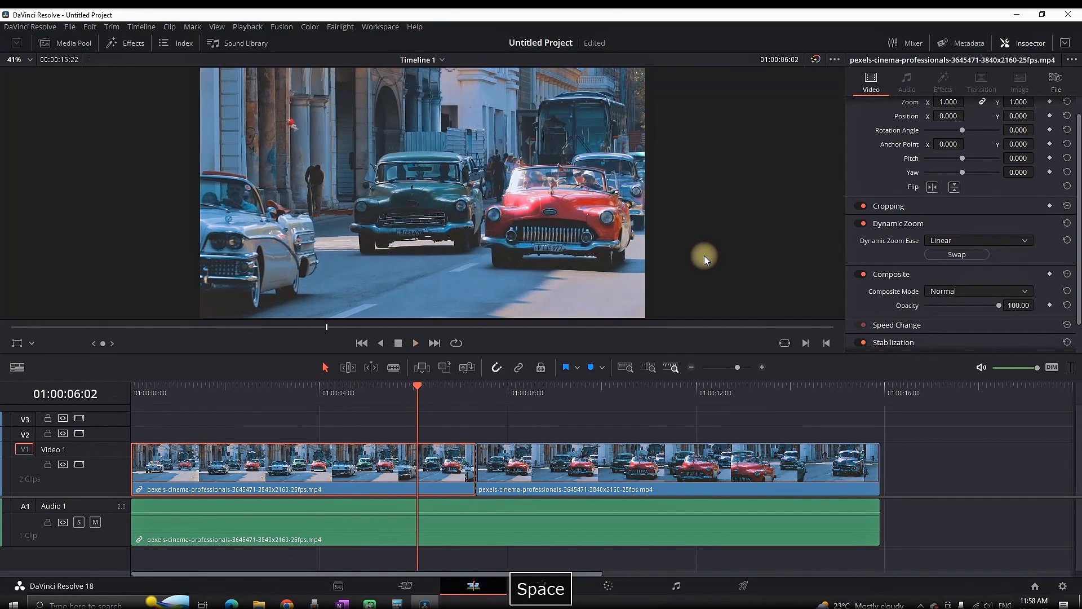
# Replay the dynamic zoom from the first clip's start, and view the available Composite Mode options.
pyautogui.moveTo(175, 388); pyautogui.dragTo(94, 391)
pyautogui.press('space')
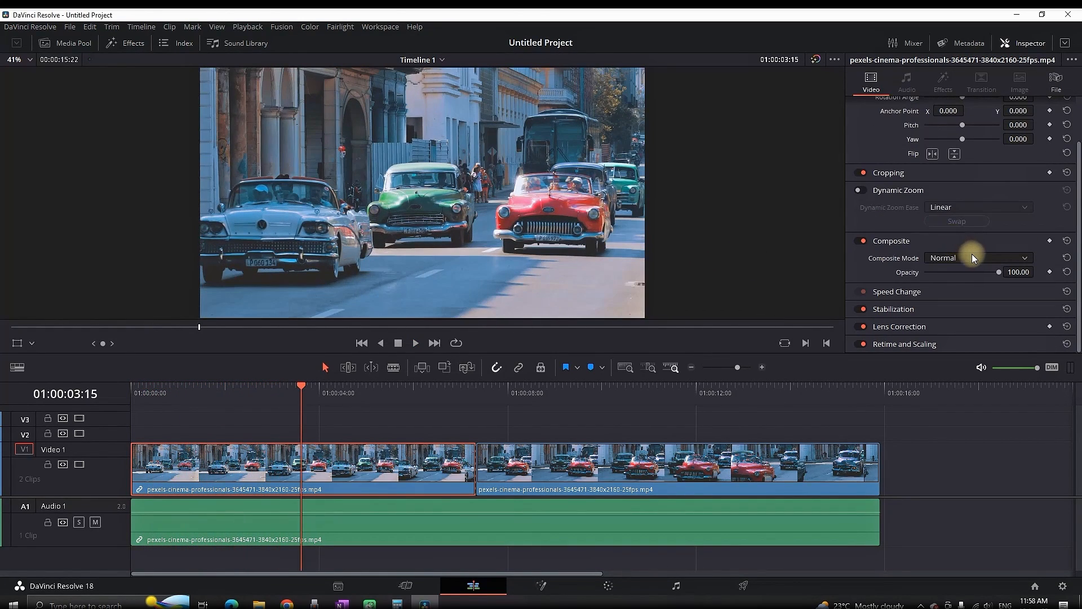
pyautogui.click(973, 257)
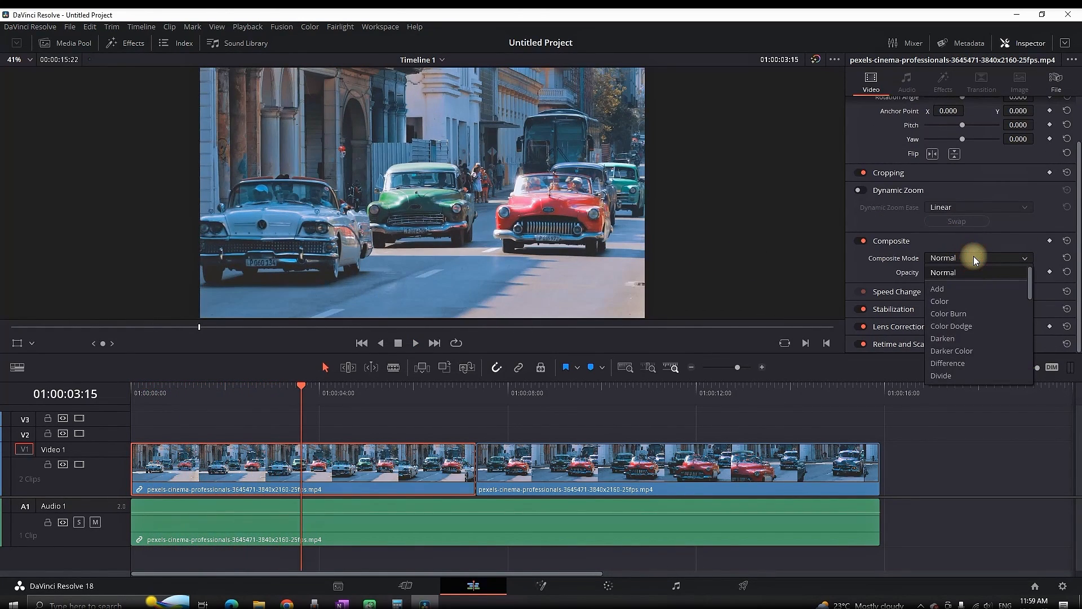
pyautogui.click(973, 257)
# Review the first clip's Stabilization, Lens Correction, and Retime and Scaling settings.
pyautogui.click(932, 307)
pyautogui.scroll(-1, 970, 241)
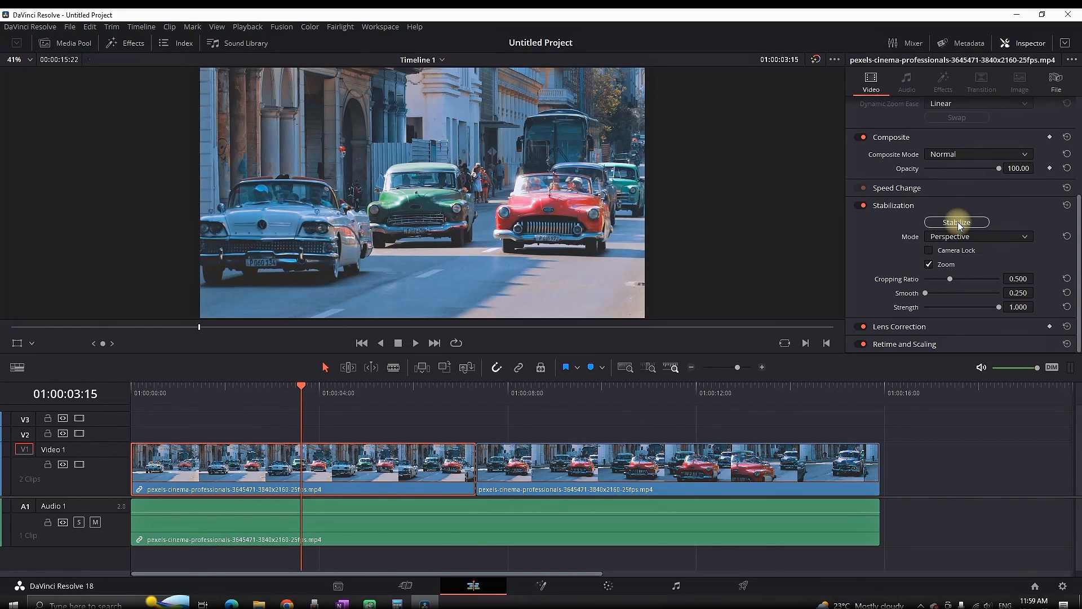
pyautogui.click(944, 208)
pyautogui.click(930, 325)
pyautogui.scroll(-1, 964, 304)
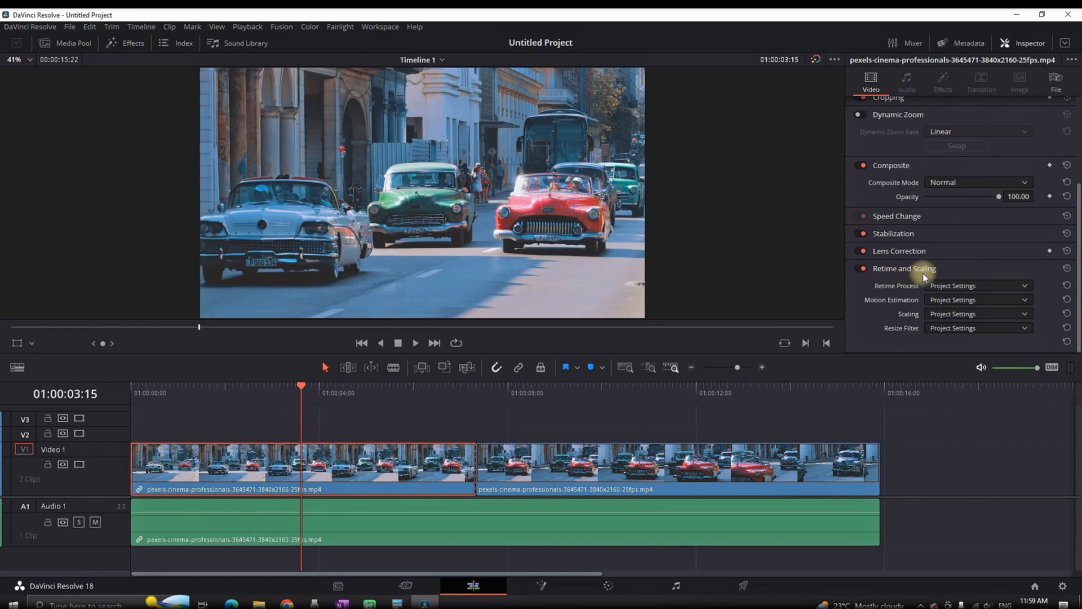
pyautogui.click(941, 268)
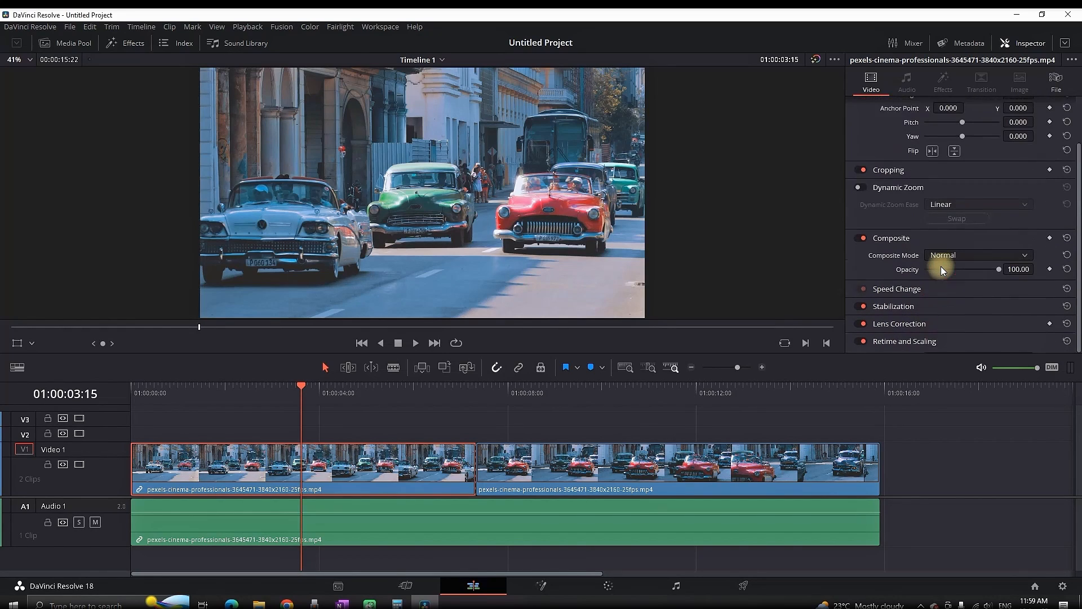
# Keyframe the first clip's zoom at 1.000 at 01:00:00:00 and 1.800 at 01:00:04:00.
pyautogui.scroll(2, 952, 248)
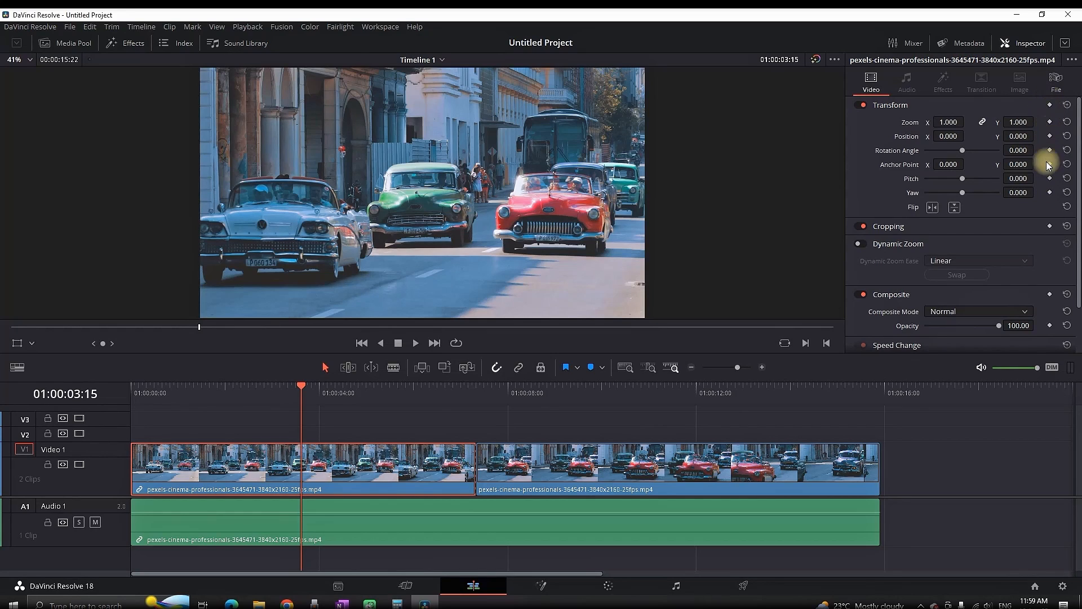
pyautogui.moveTo(294, 395); pyautogui.dragTo(135, 449)
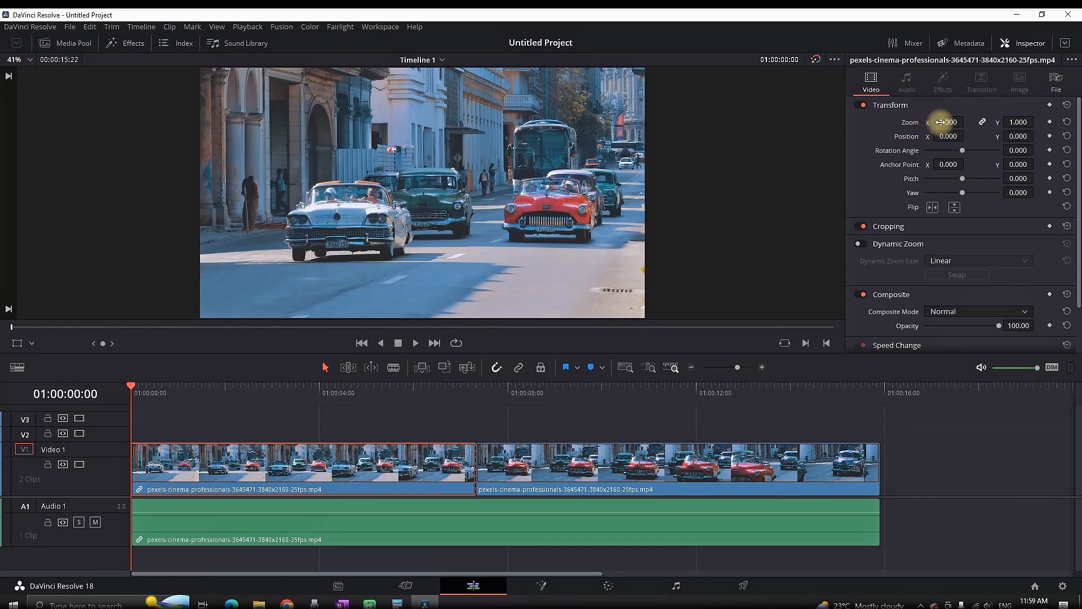
pyautogui.click(1049, 122)
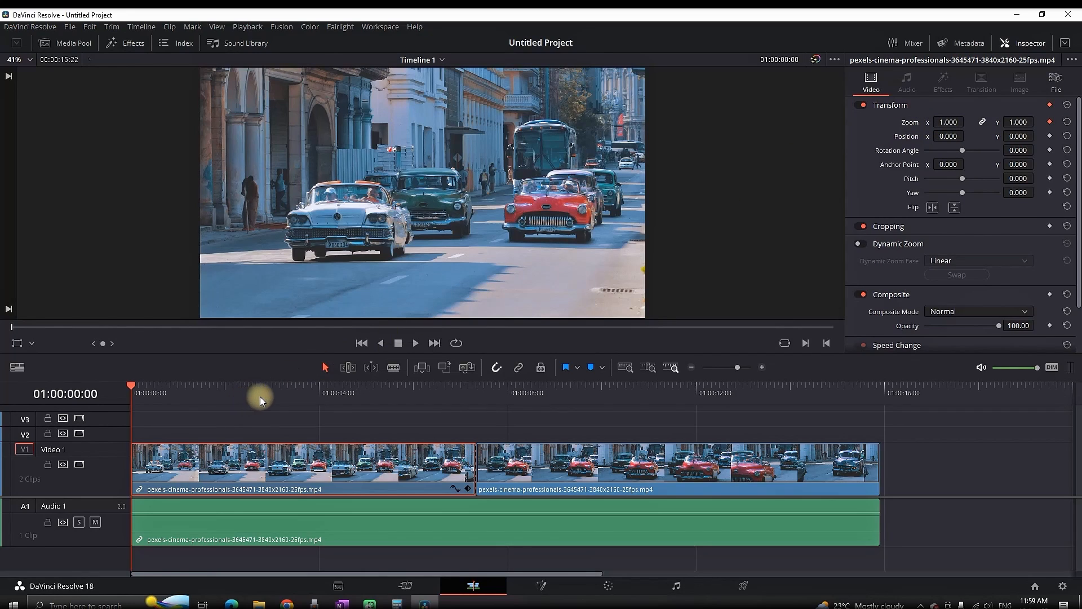
pyautogui.click(320, 391)
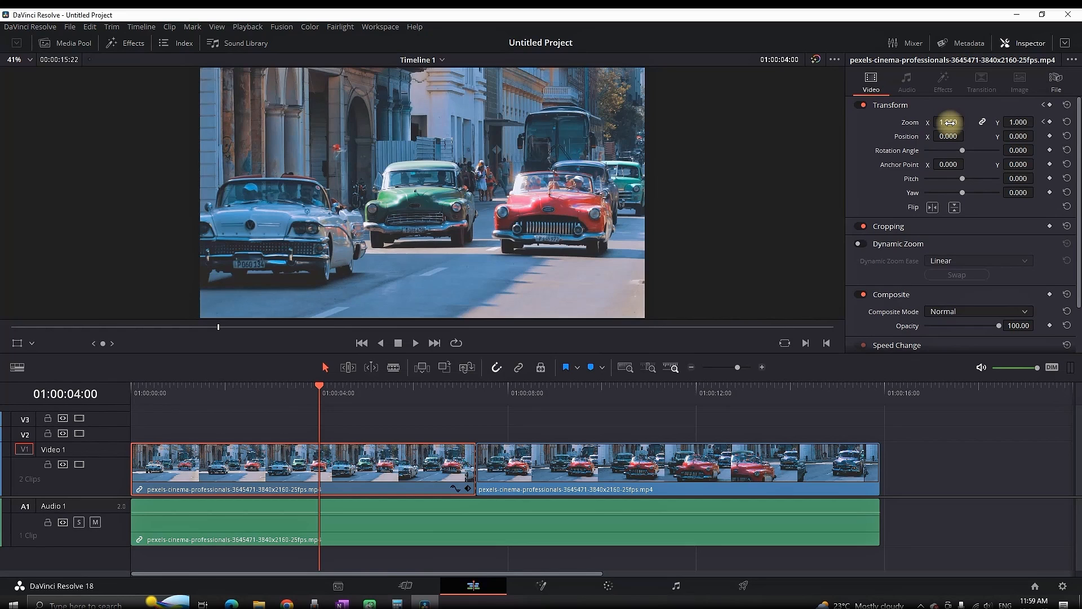
pyautogui.moveTo(949, 122); pyautogui.dragTo(996, 114)
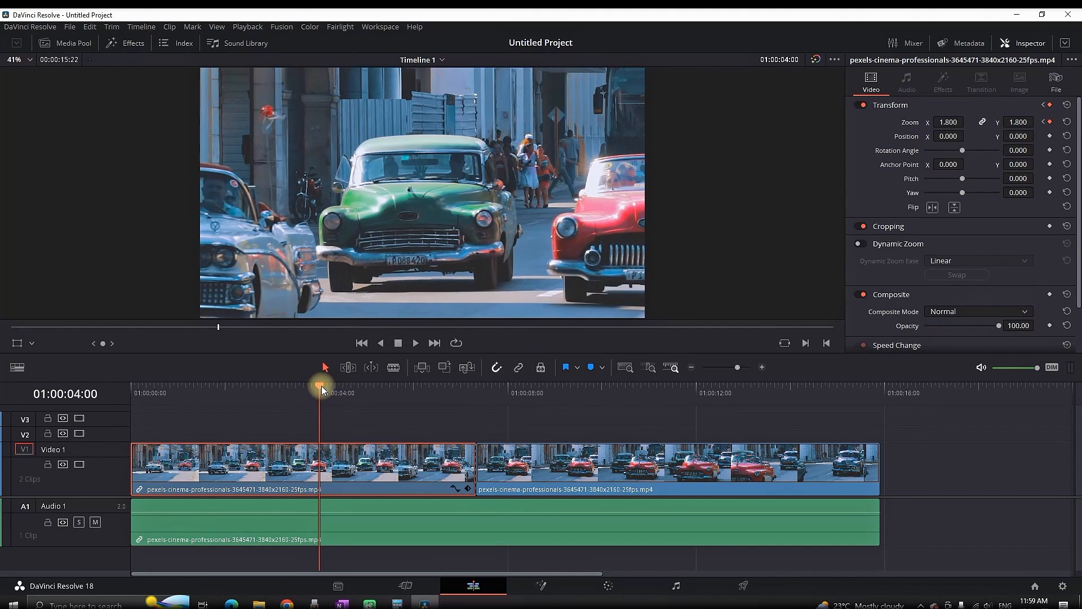
# Play the keyframed zoom-in from the start of the first clip.
pyautogui.moveTo(322, 385); pyautogui.dragTo(100, 399)
pyautogui.press('space')
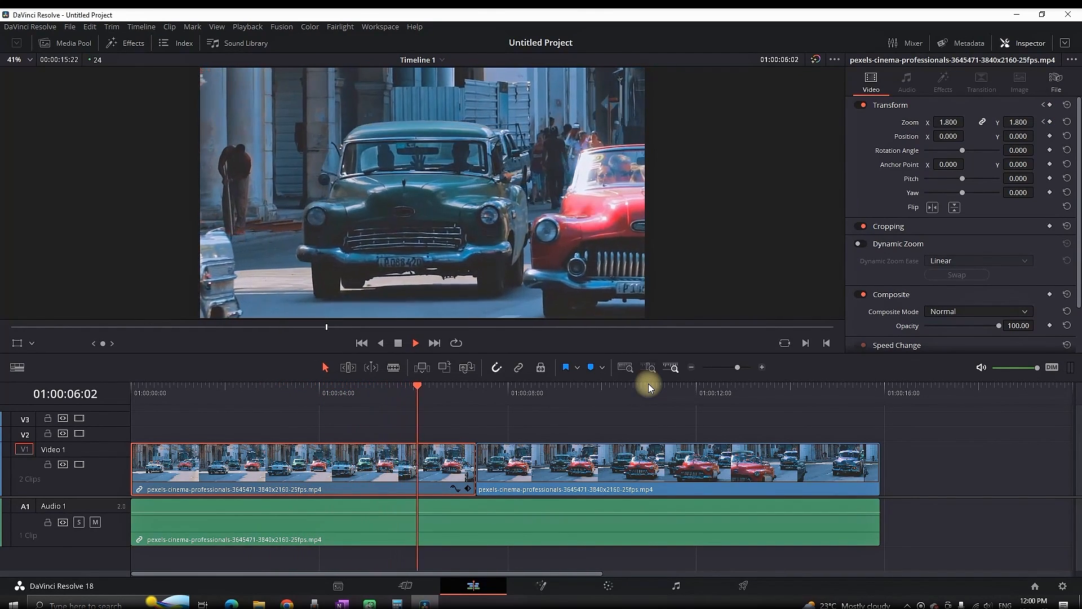
pyautogui.press('space')
# Add a zoom keyframe of 1.000 at 01:00:07:02 and show the first clip's keyframes in the timeline.
pyautogui.moveTo(447, 395)
pyautogui.mouseDown()
pyautogui.moveTo(435, 393)
pyautogui.moveTo(465, 391)
pyautogui.mouseUp()
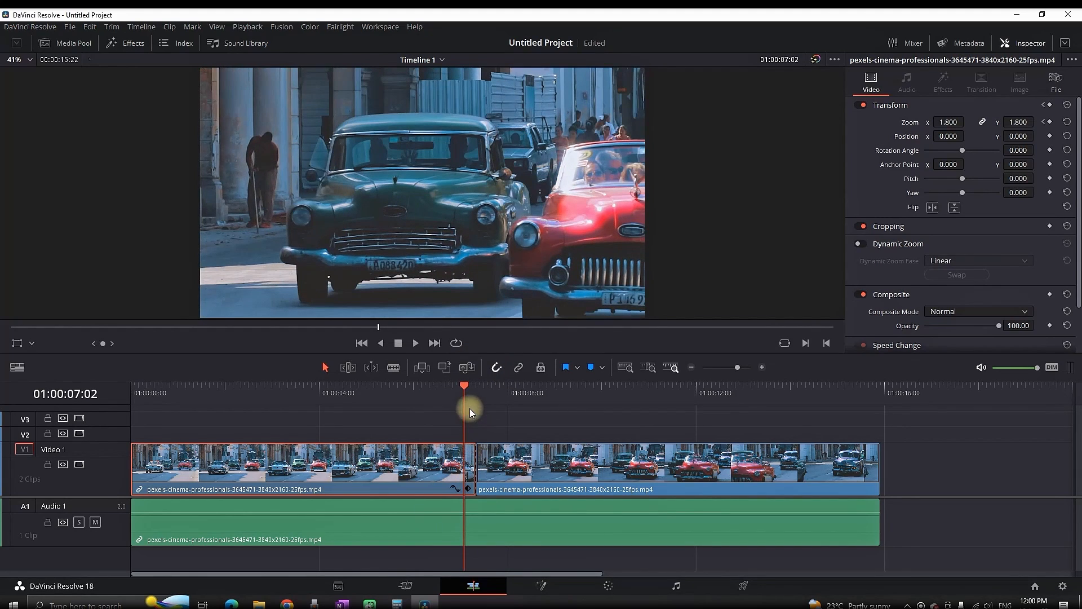
pyautogui.moveTo(952, 123); pyautogui.dragTo(905, 138)
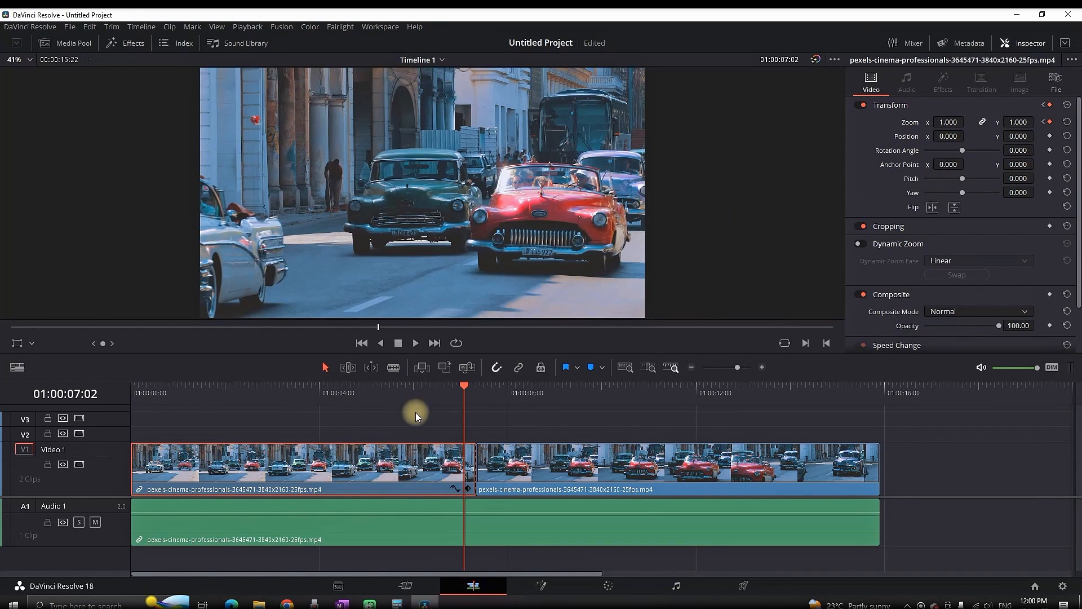
pyautogui.click(468, 489)
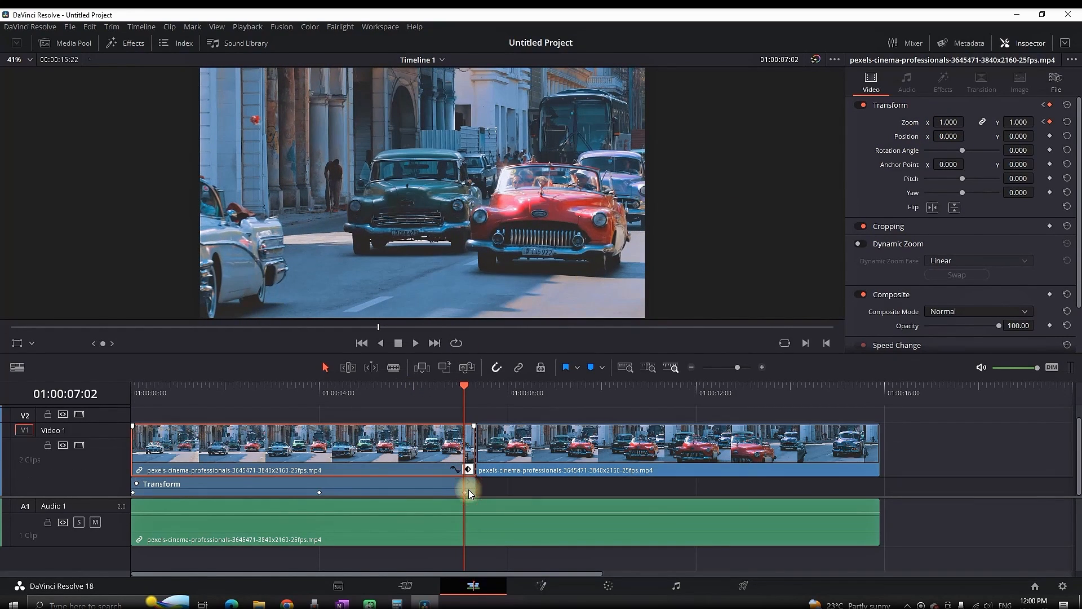
# Scrub through the Transform keyframes and play the zoom-in and zoom-out animation from the timeline's start.
pyautogui.moveTo(324, 390); pyautogui.dragTo(256, 394)
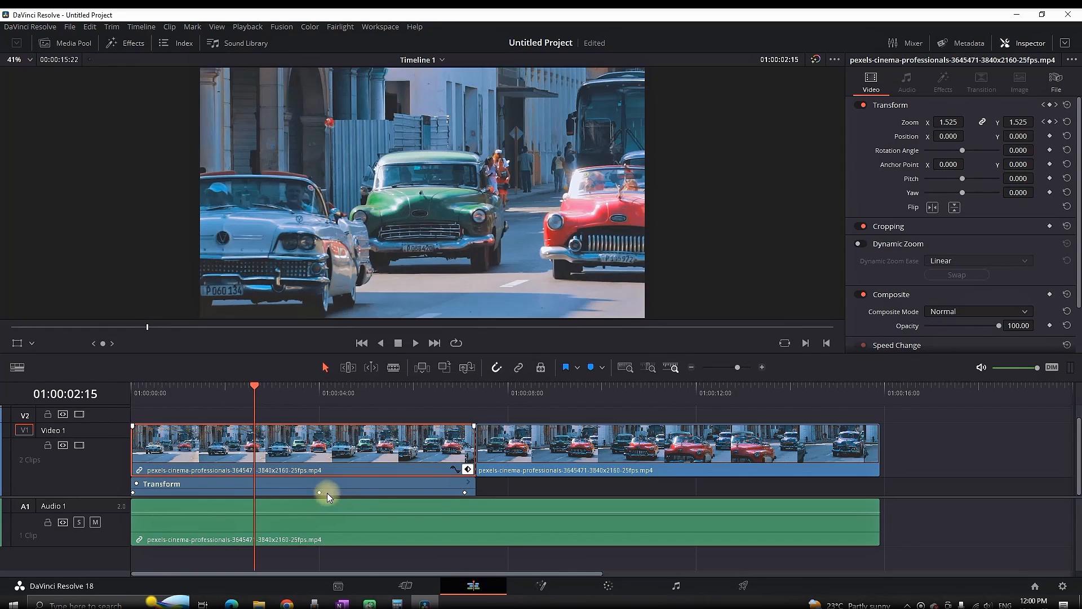
pyautogui.moveTo(254, 396); pyautogui.dragTo(129, 394)
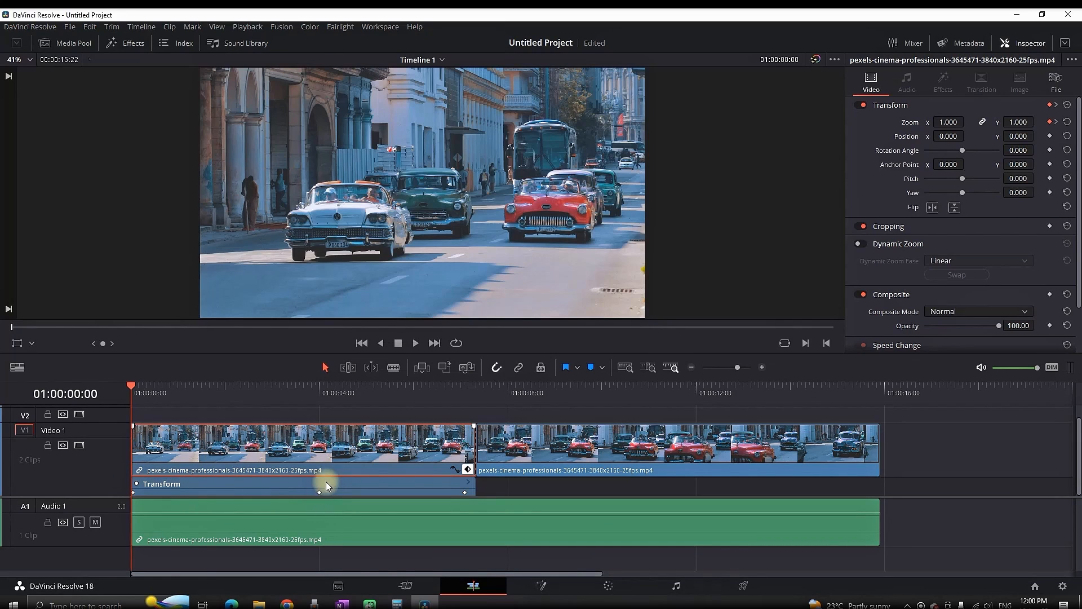
pyautogui.click(417, 343)
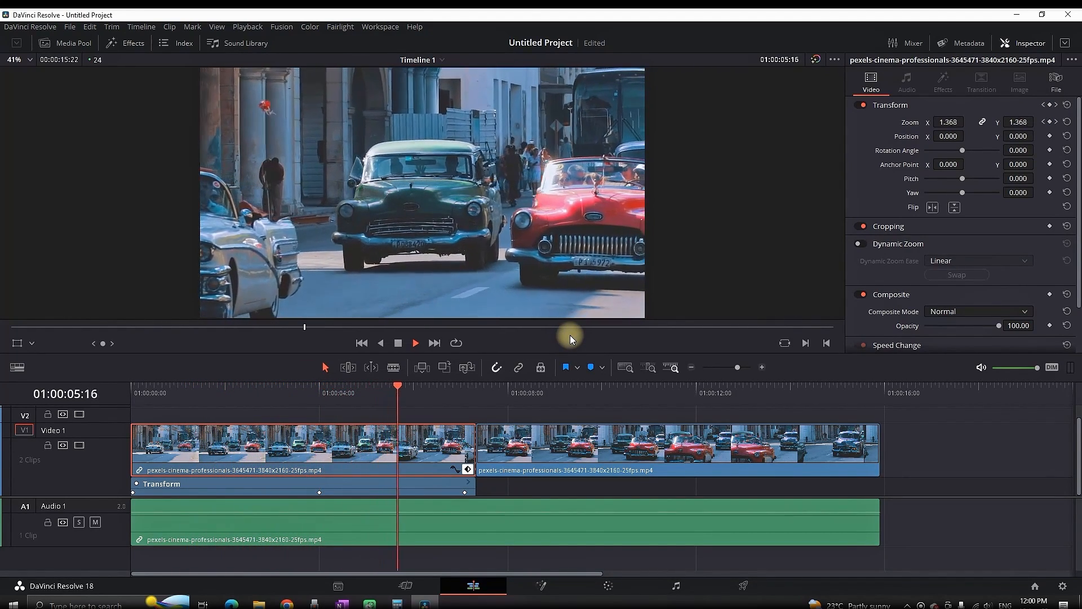
pyautogui.press('space')
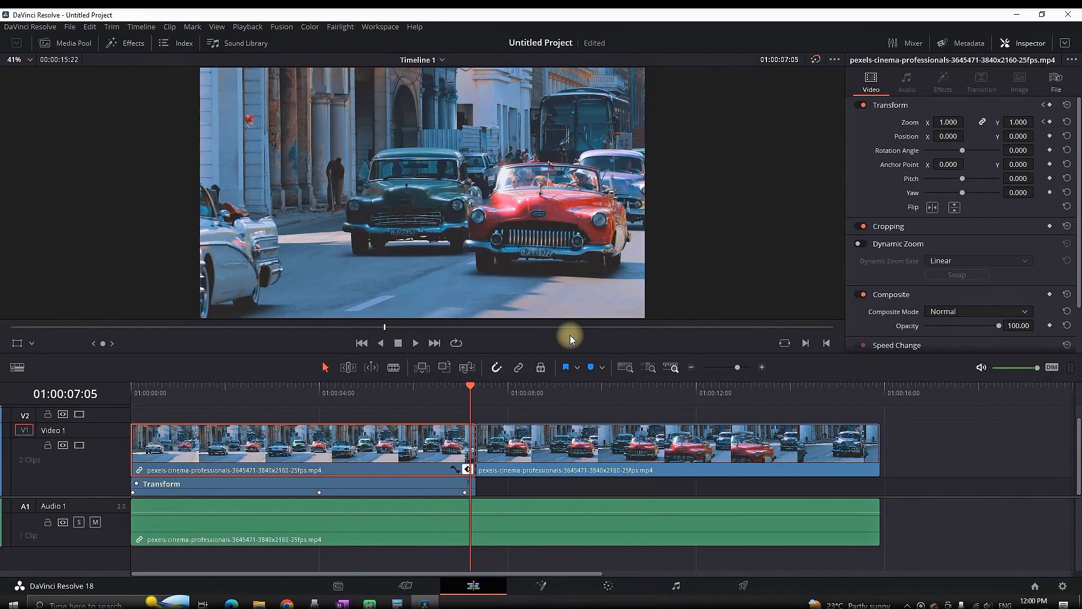
pyautogui.press('space')
pyautogui.press('space')
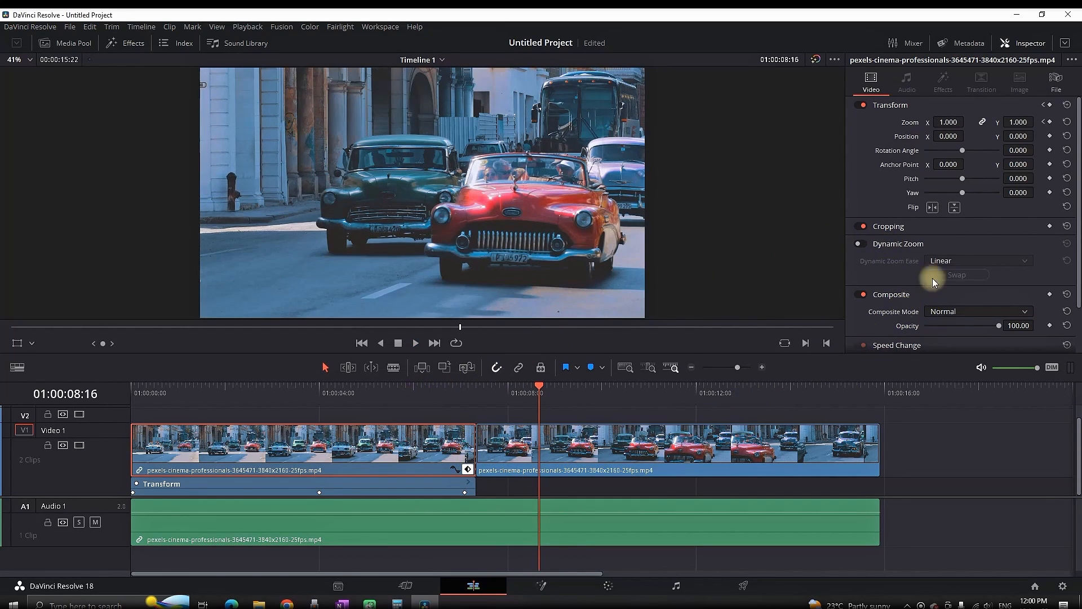
# Reset all Transform settings of the first clip and play it from the start.
pyautogui.click(1067, 105)
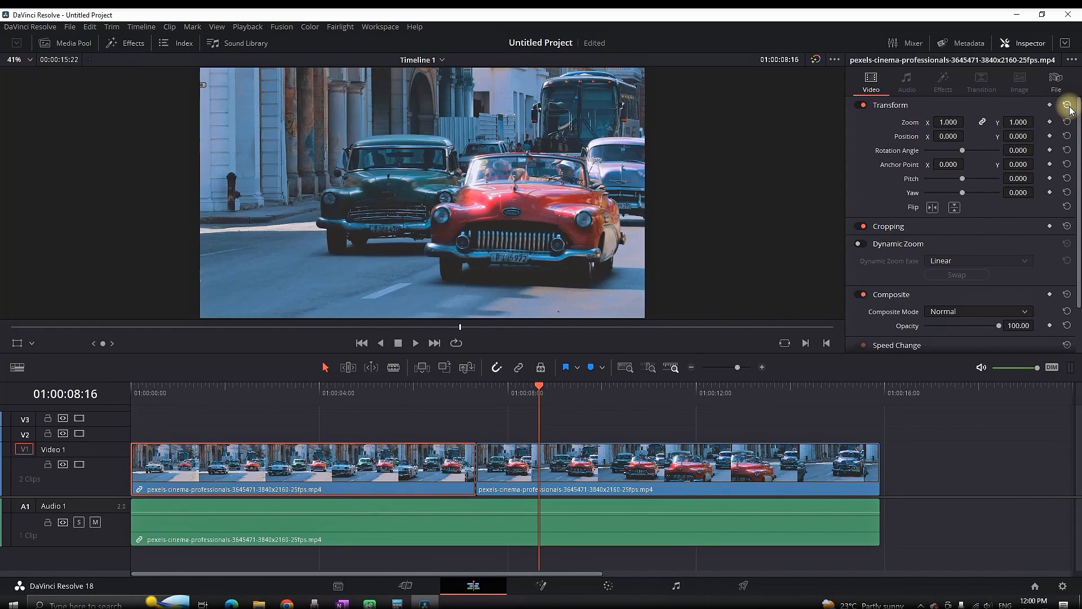
pyautogui.moveTo(261, 390); pyautogui.dragTo(85, 404)
pyautogui.press('space')
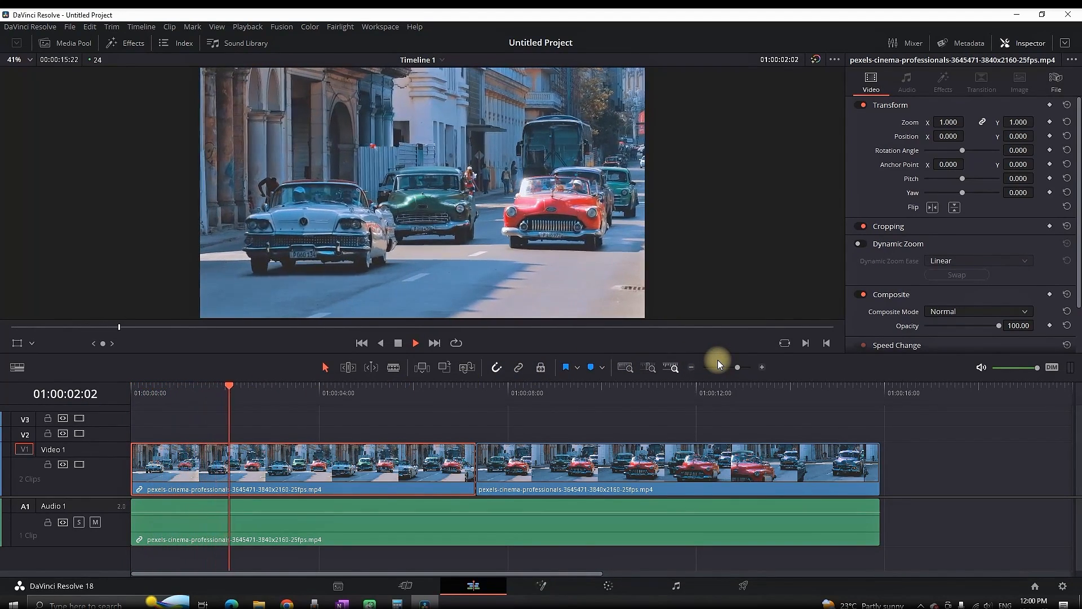
pyautogui.press('space')
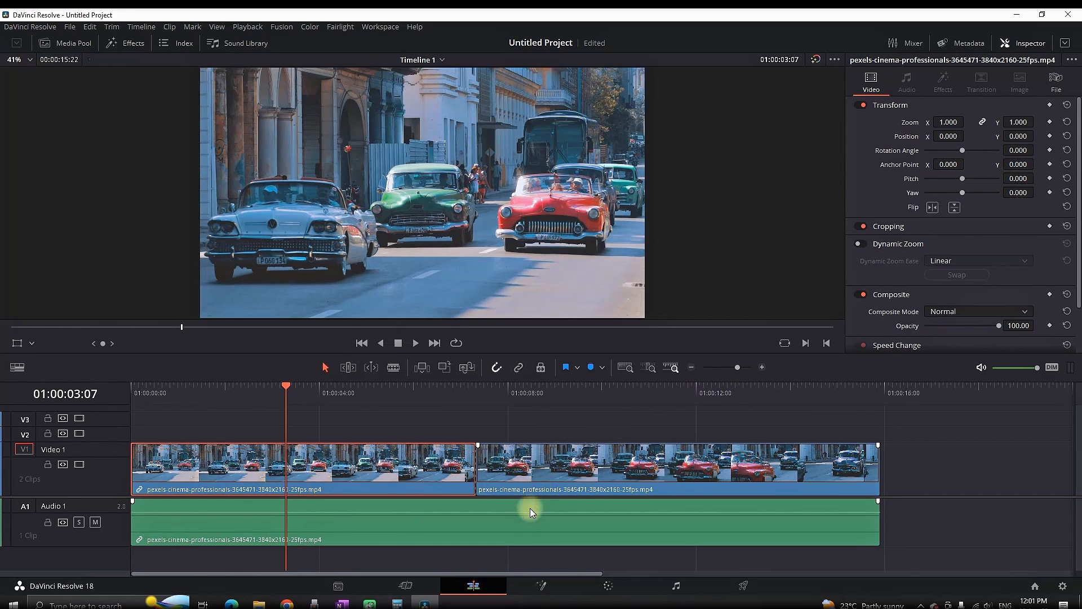
# Open the first clip on the Fusion page and reposition the MediaIn1 and MediaOut1 nodes.
pyautogui.click(554, 589)
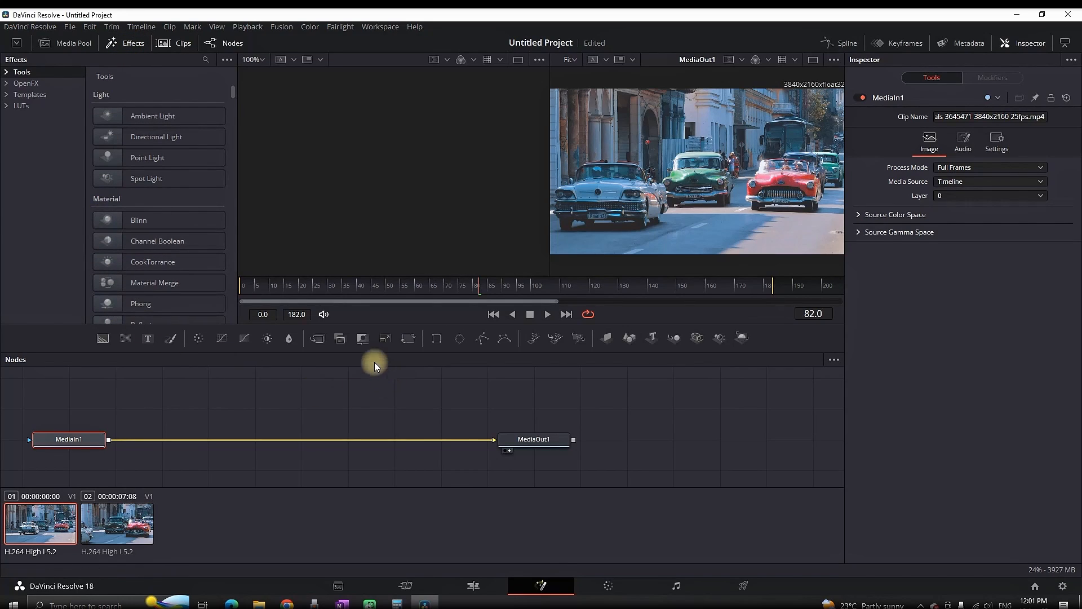
pyautogui.moveTo(601, 410); pyautogui.dragTo(227, 439)
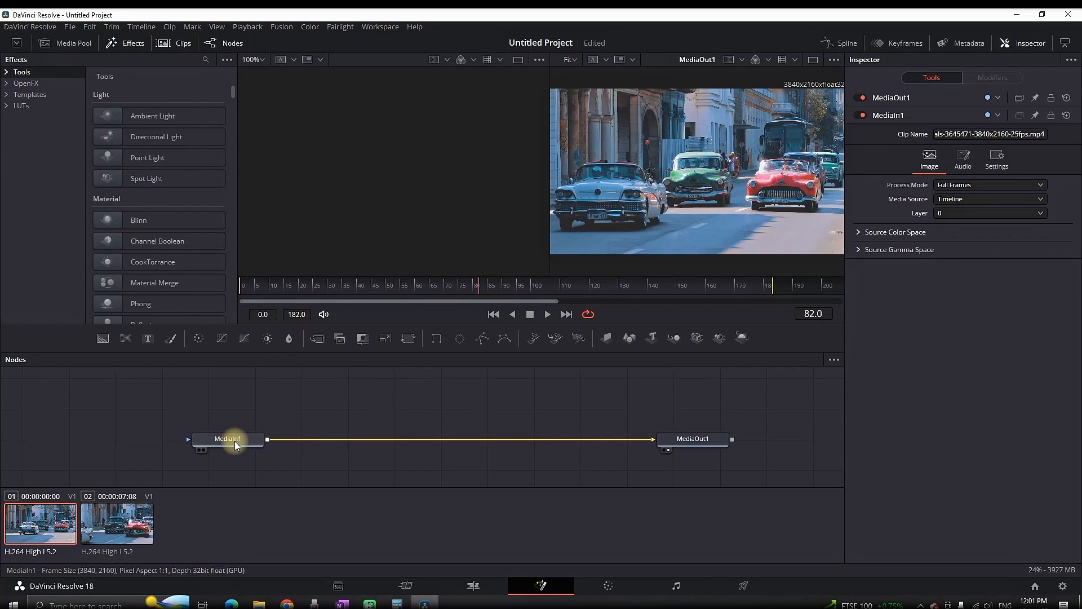
pyautogui.moveTo(240, 430); pyautogui.dragTo(197, 439)
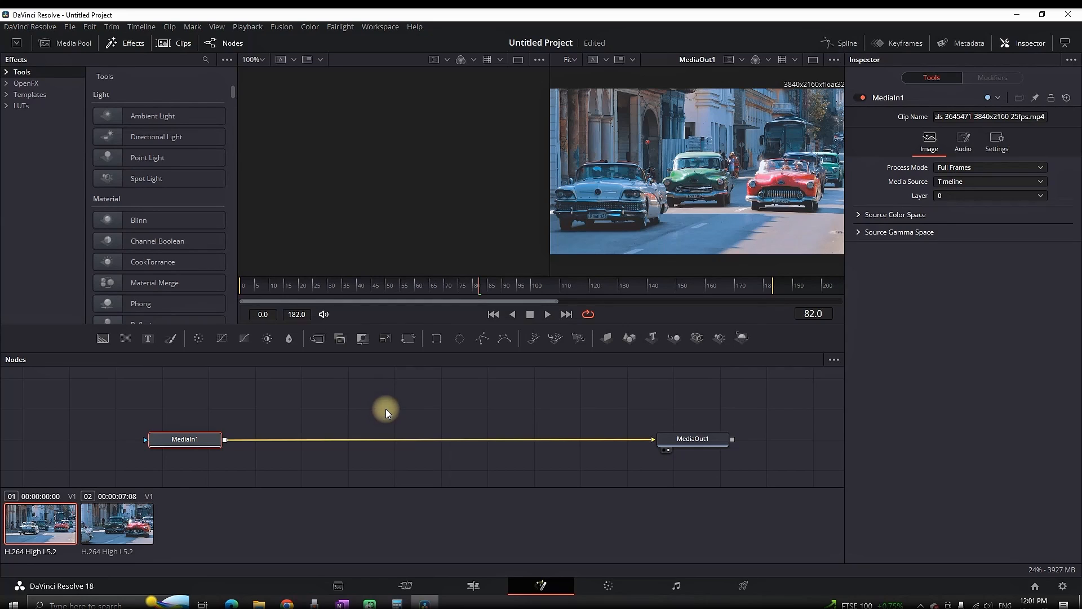
# Add a Vortex (Vtx) tool after MediaIn1 and place its node midway between MediaIn1 and MediaOut1.
pyautogui.hotkey('ctrl', 'space')
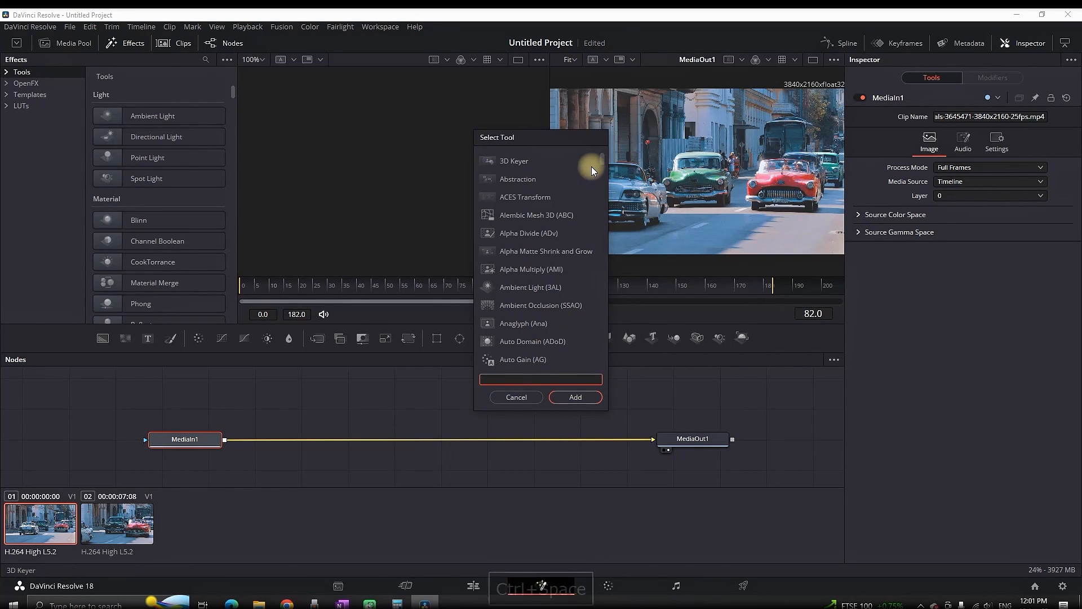
pyautogui.moveTo(602, 158); pyautogui.dragTo(590, 377)
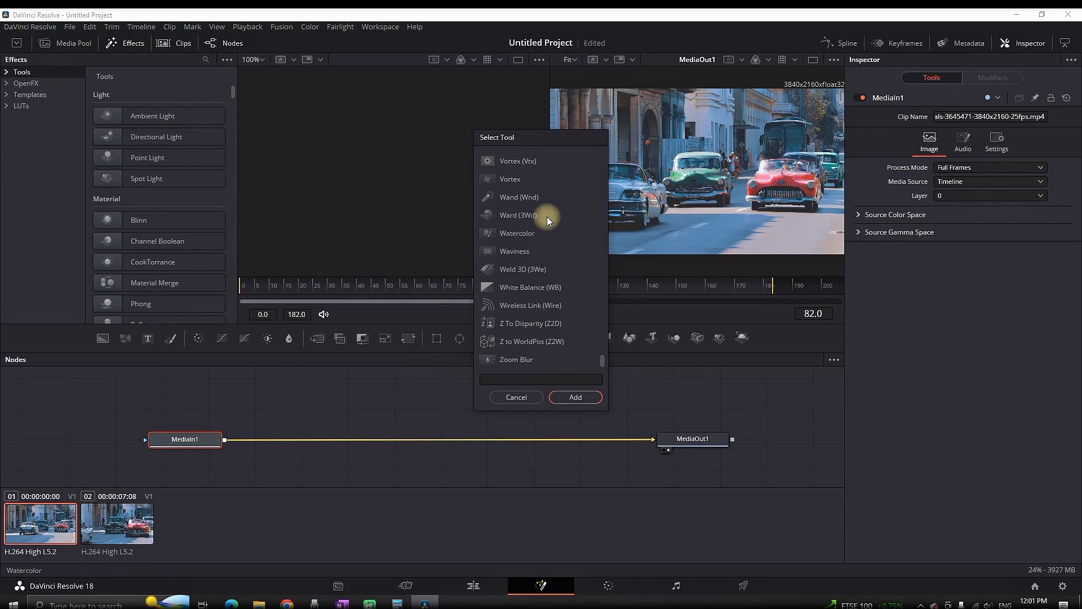
pyautogui.click(509, 161)
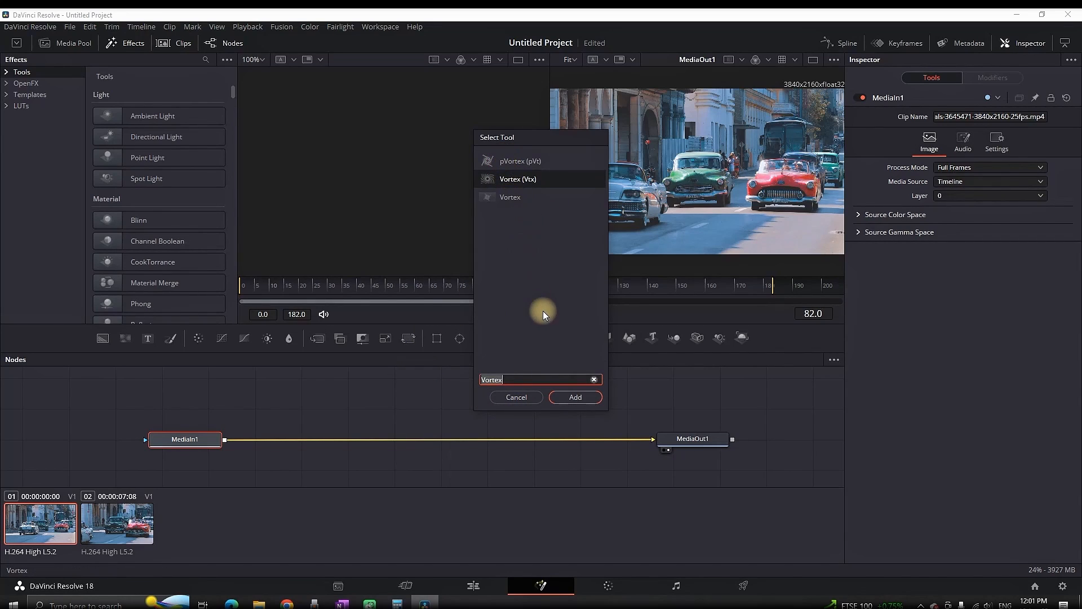
pyautogui.click(572, 397)
pyautogui.moveTo(278, 439); pyautogui.dragTo(449, 441)
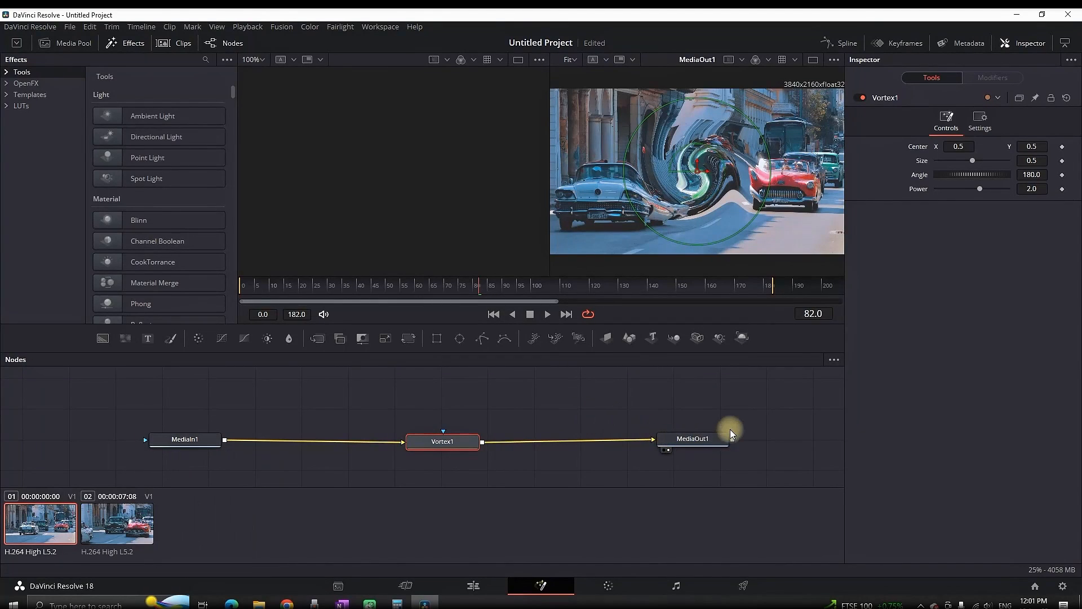
# Animate the Vortex1 node's Size with keyframes, bringing it down to 0.0.
pyautogui.moveTo(972, 161); pyautogui.dragTo(1062, 144)
pyautogui.moveTo(460, 153)
pyautogui.mouseDown()
pyautogui.moveTo(299, 152)
pyautogui.moveTo(468, 159)
pyautogui.mouseUp()
pyautogui.hotkey('ctrl', 'z')
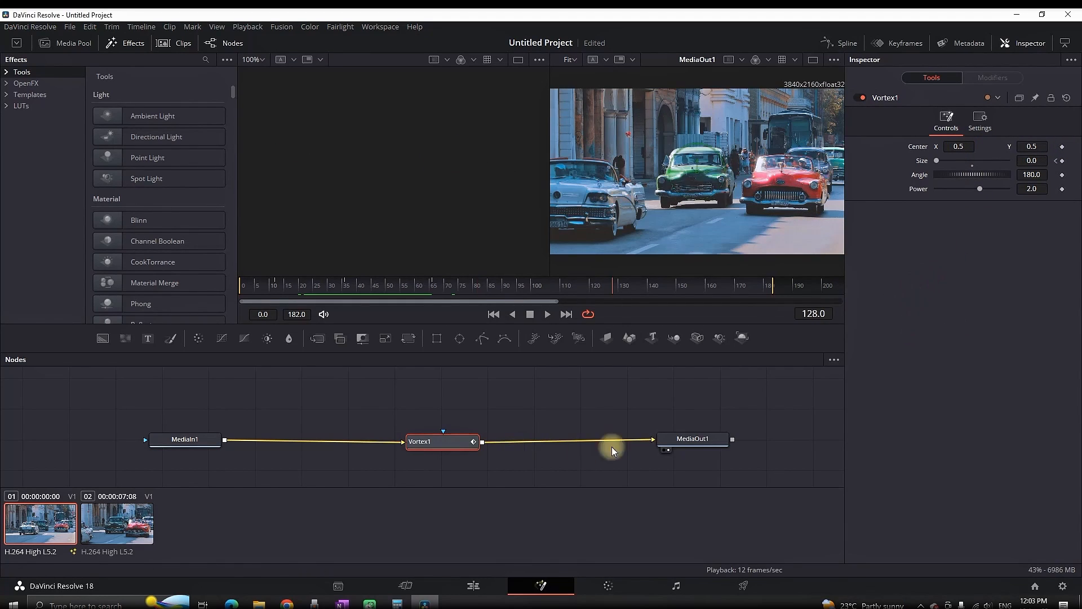
# Compare the single and dual viewer layouts, and inspect the MediaIn1 and MediaOut1 node settings.
pyautogui.click(691, 439)
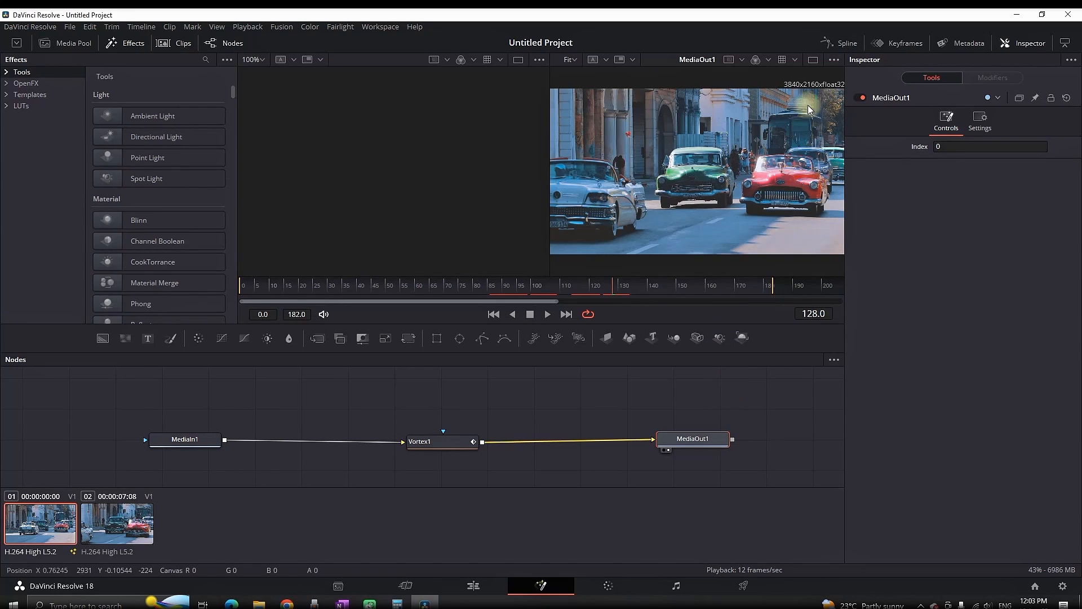
pyautogui.click(812, 62)
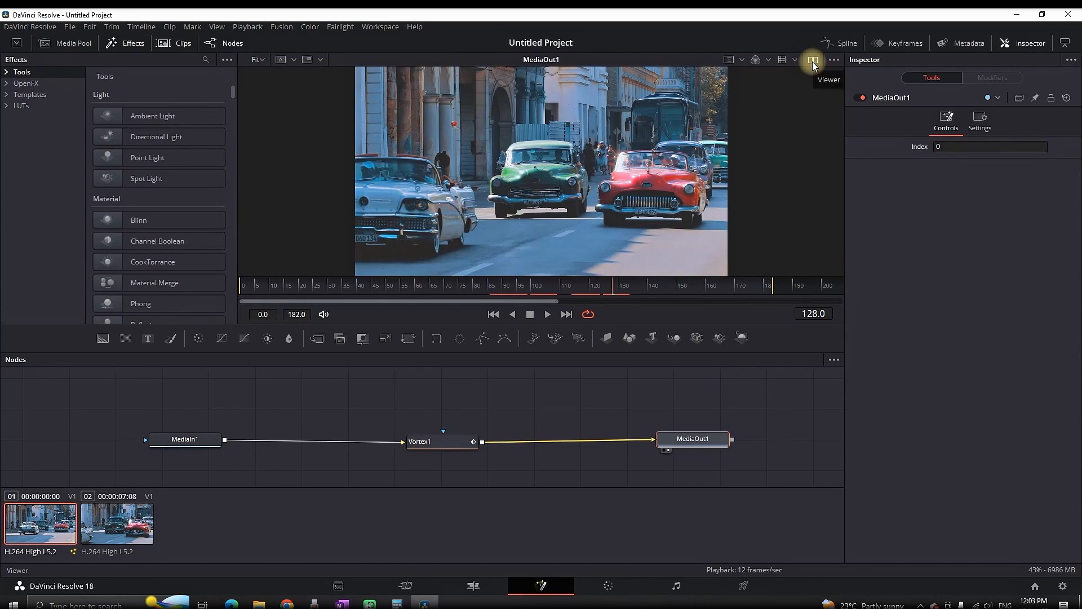
pyautogui.click(812, 62)
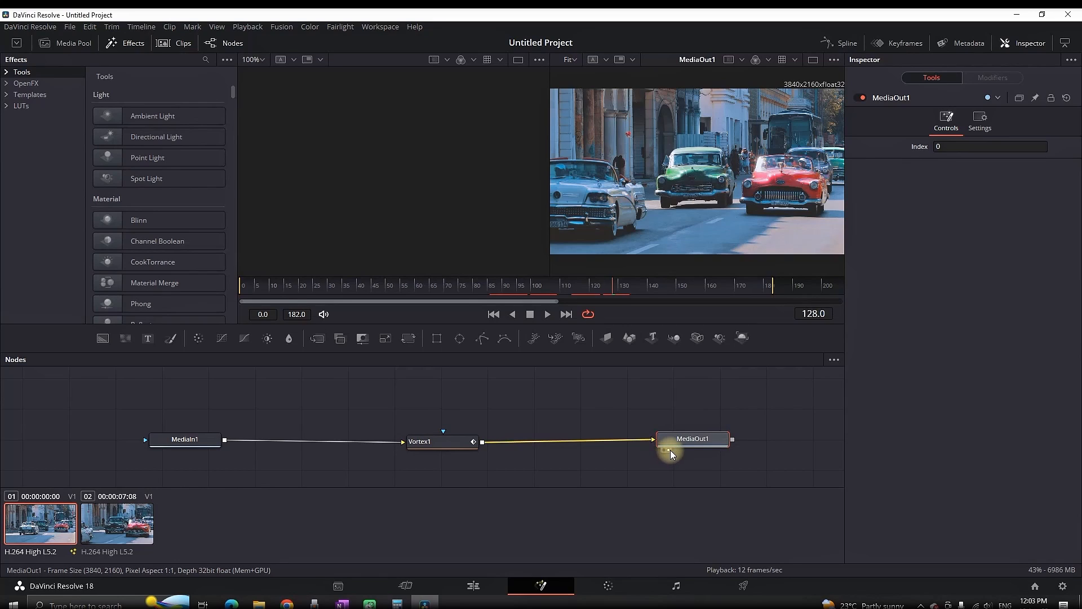
pyautogui.click(163, 444)
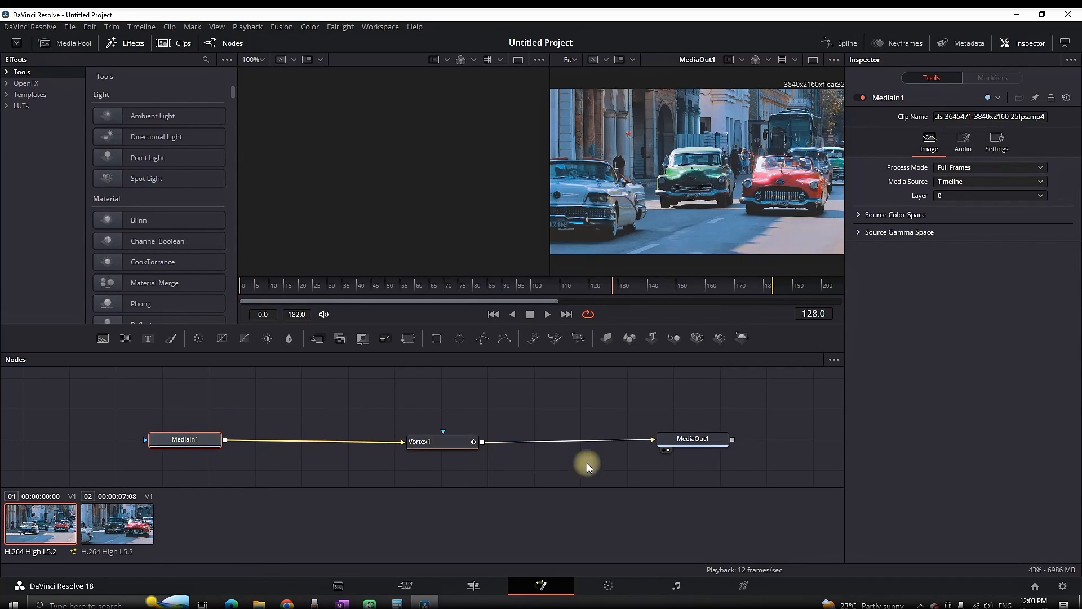
pyautogui.click(682, 445)
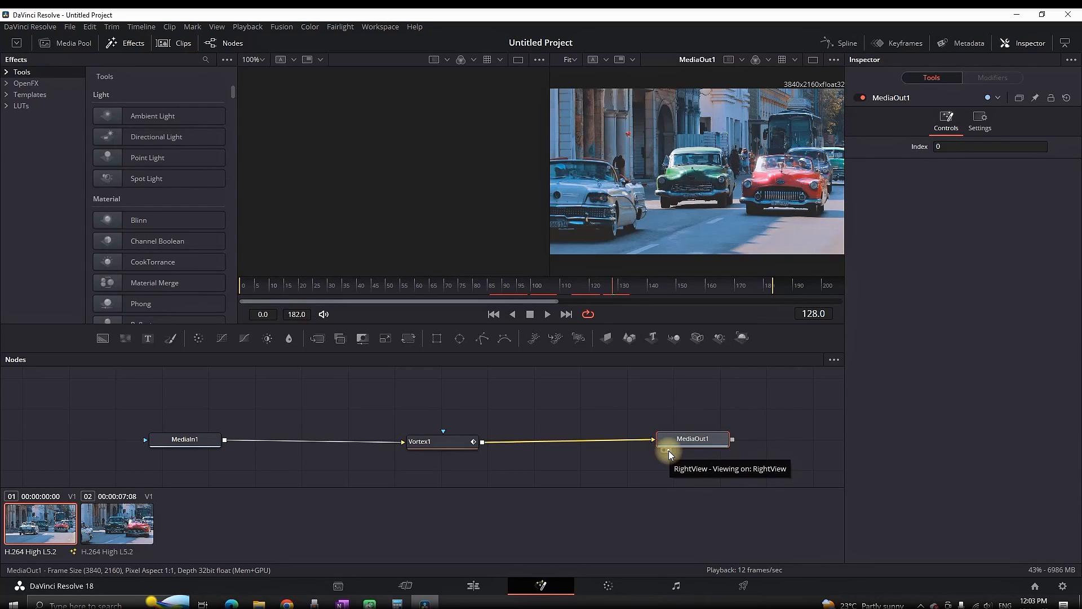
# Show MediaIn1 in the empty viewer and compare it with MediaOut1 at frame 35, highlighting the Vortex1 and MediaOut1 nodes.
pyautogui.click(185, 440)
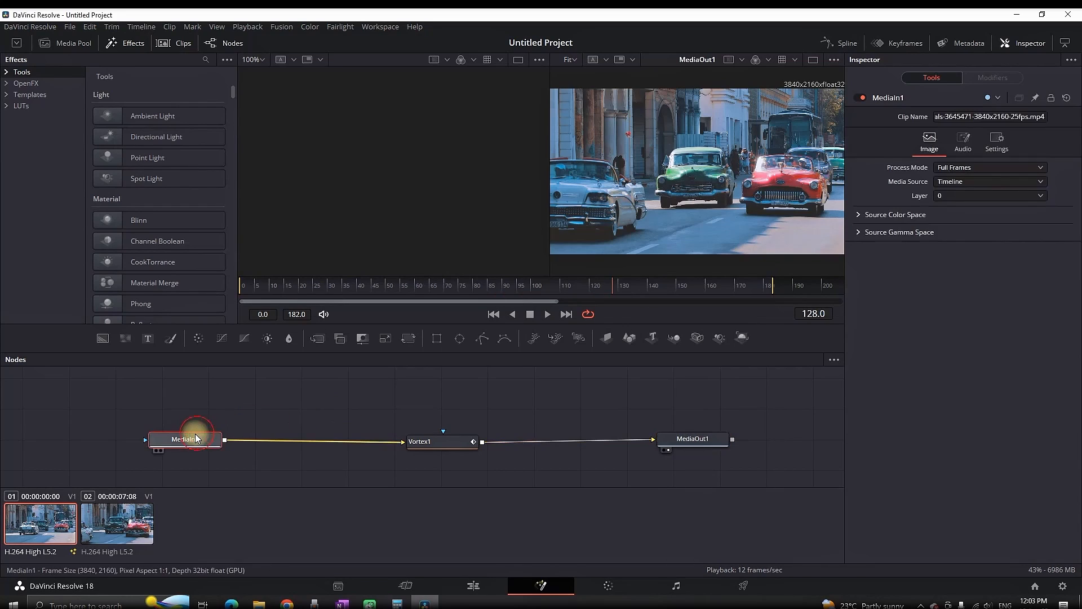
pyautogui.press('1')
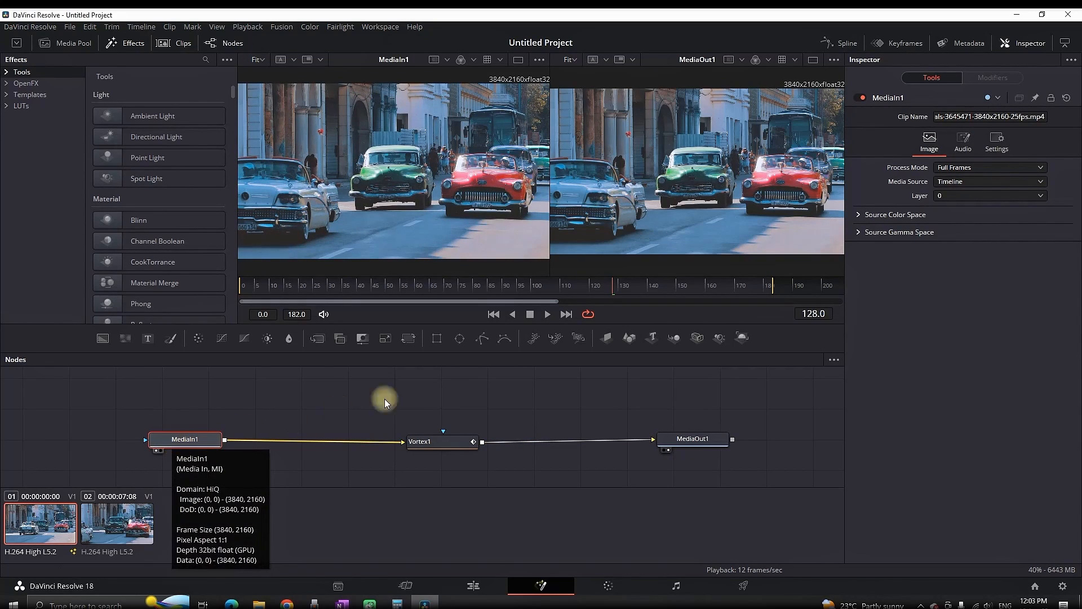
pyautogui.moveTo(362, 289)
pyautogui.mouseDown()
pyautogui.moveTo(445, 288)
pyautogui.moveTo(327, 293)
pyautogui.moveTo(343, 291)
pyautogui.mouseUp()
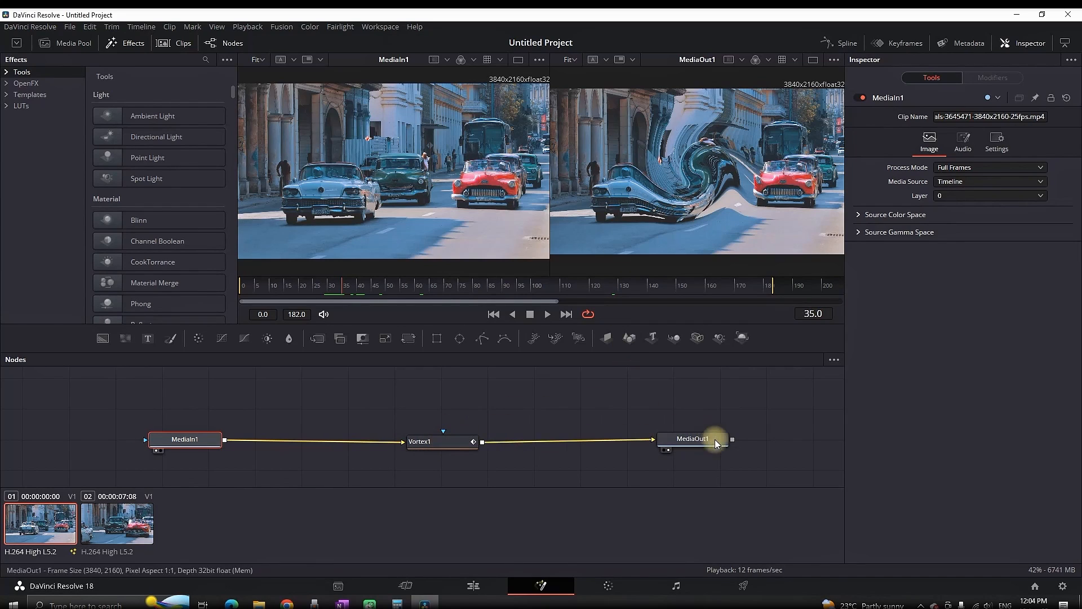
pyautogui.moveTo(411, 391); pyautogui.dragTo(736, 477)
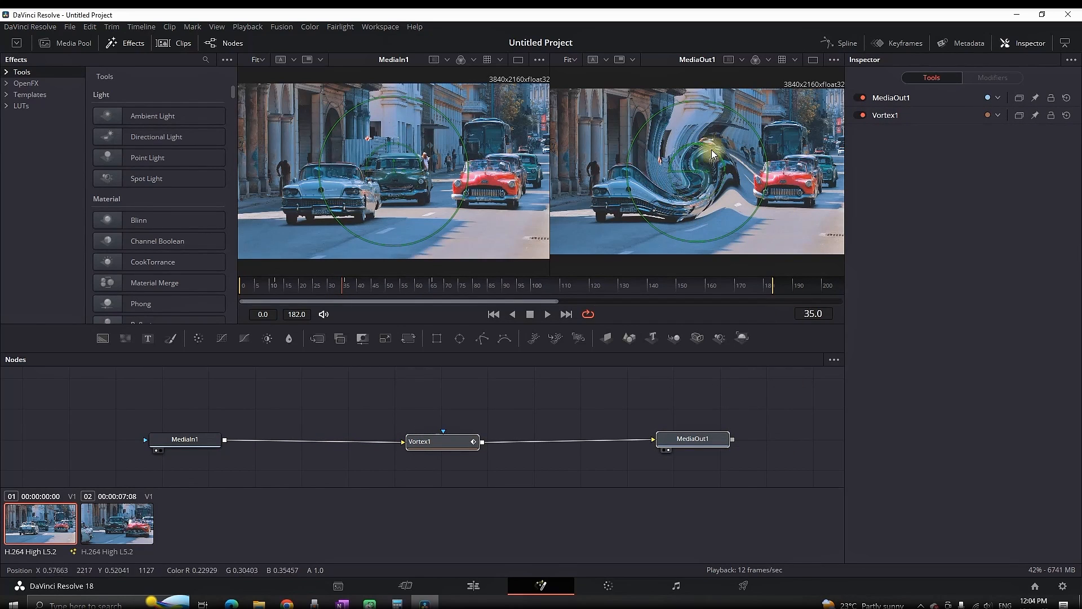
pyautogui.click(742, 388)
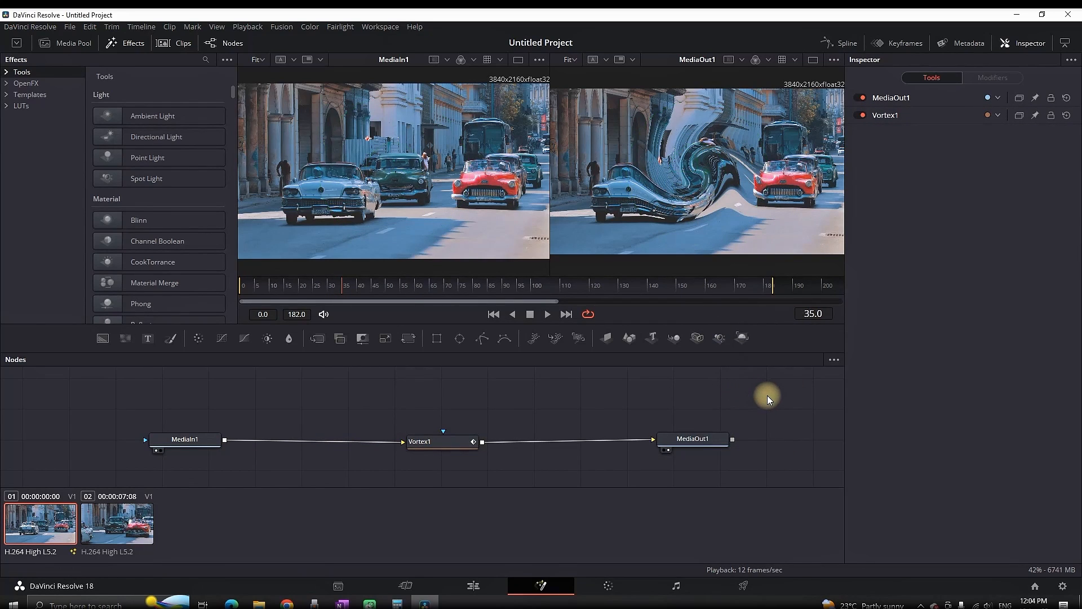
# Open the second clip on the Color page and widen the viewer on both sides.
pyautogui.click(617, 588)
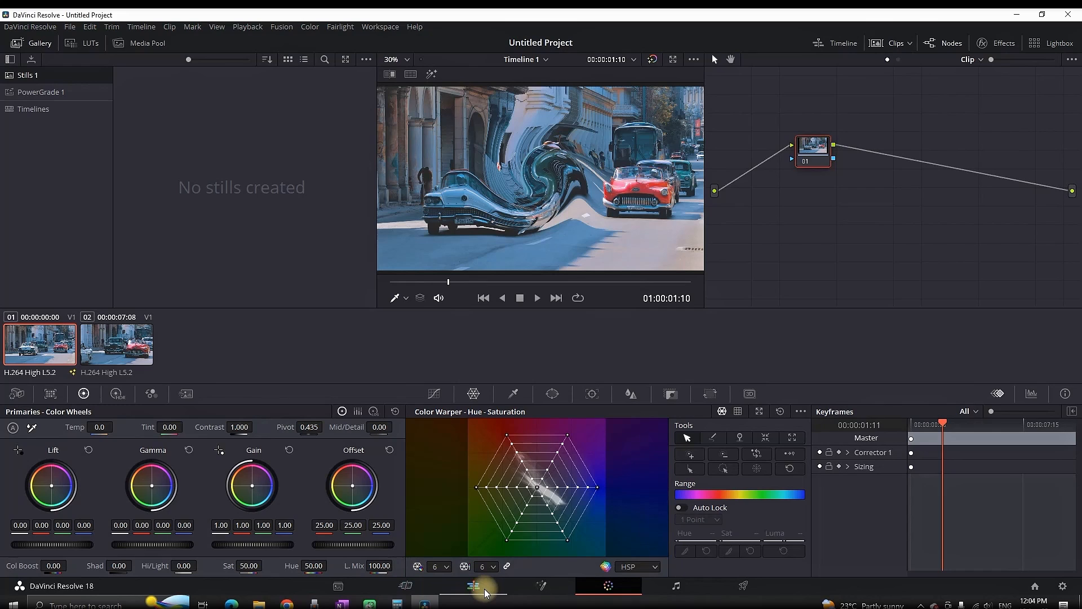
pyautogui.click(138, 343)
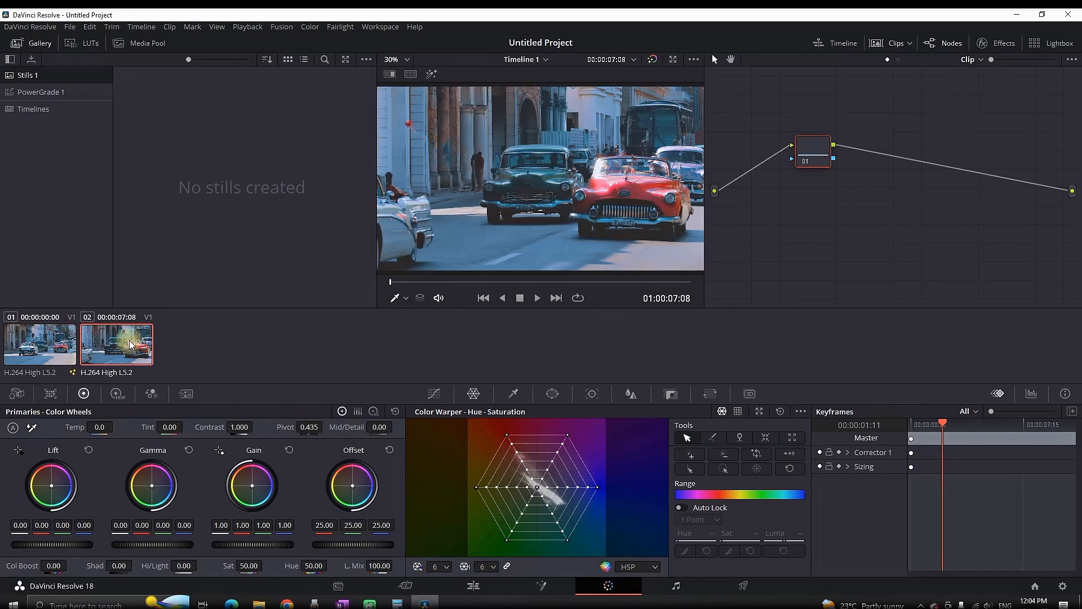
pyautogui.moveTo(375, 248); pyautogui.dragTo(338, 246)
pyautogui.moveTo(705, 219); pyautogui.dragTo(775, 236)
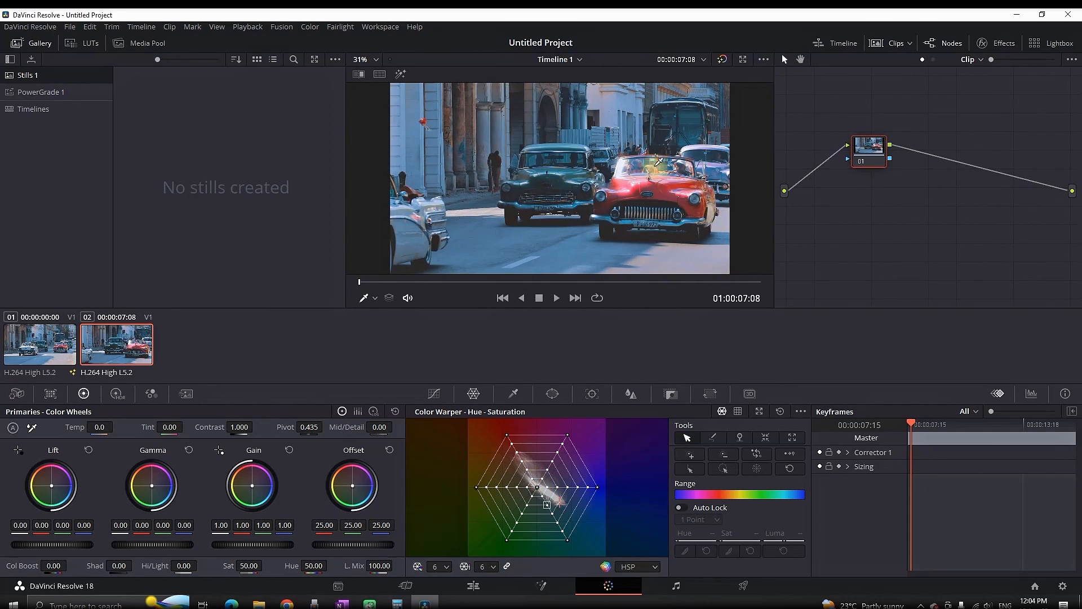
# Select corrector node 01 in the color node graph and shift it slightly within the graph.
pyautogui.click(868, 150)
pyautogui.moveTo(876, 156)
pyautogui.mouseDown()
pyautogui.moveTo(894, 164)
pyautogui.moveTo(865, 120)
pyautogui.moveTo(877, 141)
pyautogui.moveTo(868, 152)
pyautogui.mouseUp()
pyautogui.click(872, 144)
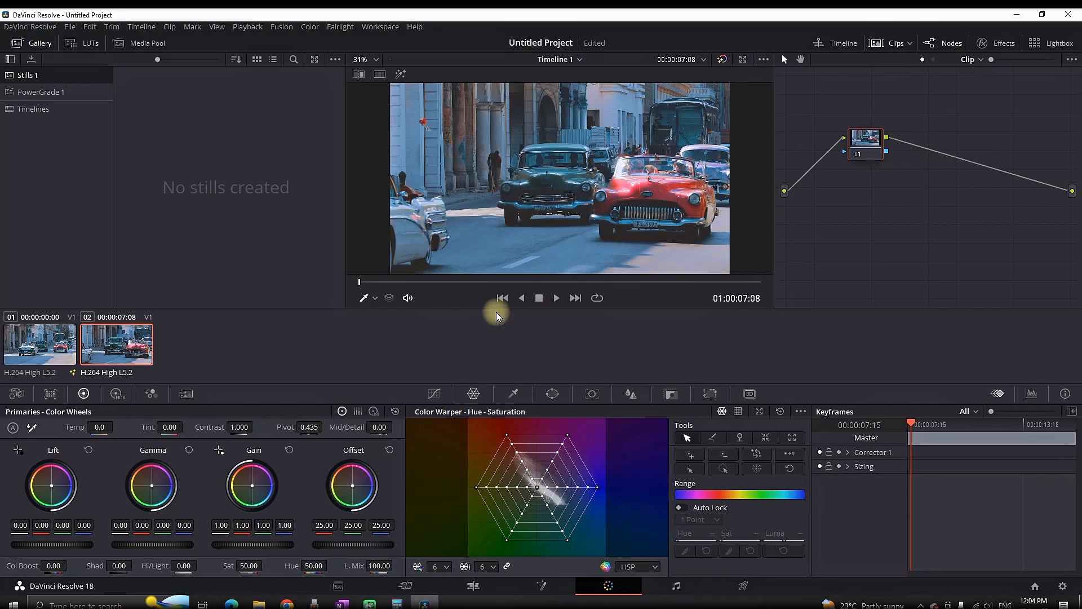
# Grade the second clip with Shadows -51.00, Highlights 16.00, Saturation 48.00 and Color Boost 23.50.
pyautogui.moveTo(133, 563); pyautogui.dragTo(185, 566)
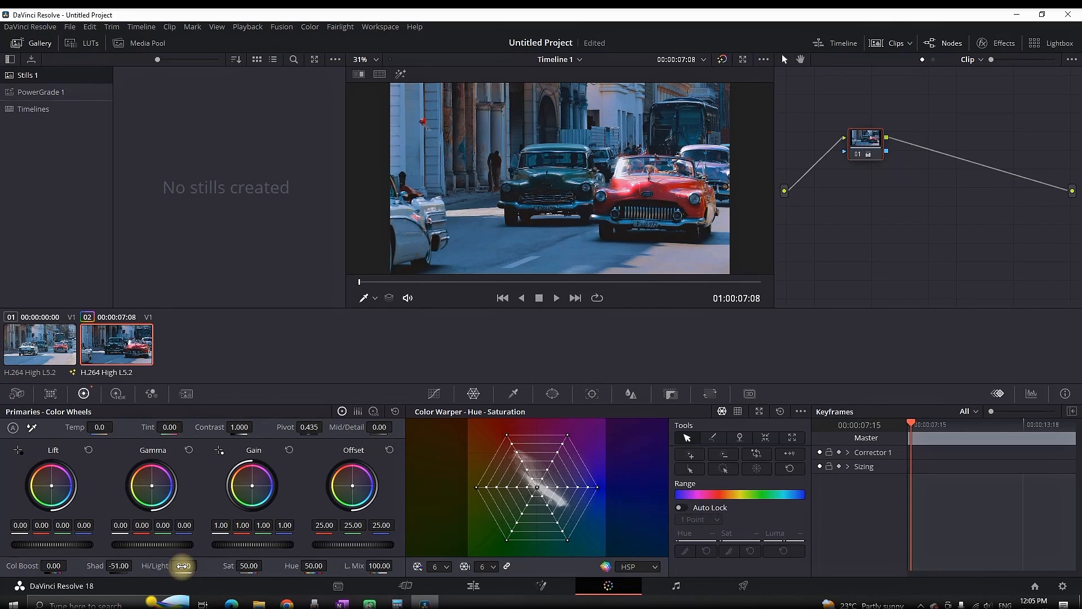
pyautogui.moveTo(178, 565); pyautogui.dragTo(350, 574)
pyautogui.moveTo(419, 580); pyautogui.dragTo(205, 567)
pyautogui.moveTo(54, 564); pyautogui.dragTo(94, 580)
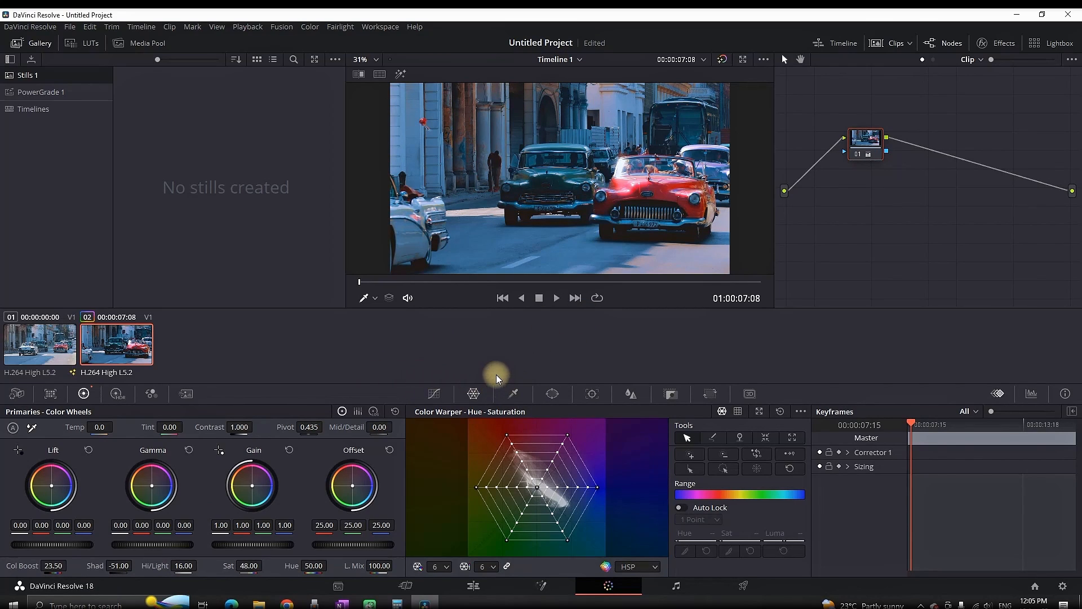
# Apply the Bleach Look LUT from the 7 LUTS folder to the second clip.
pyautogui.click(90, 45)
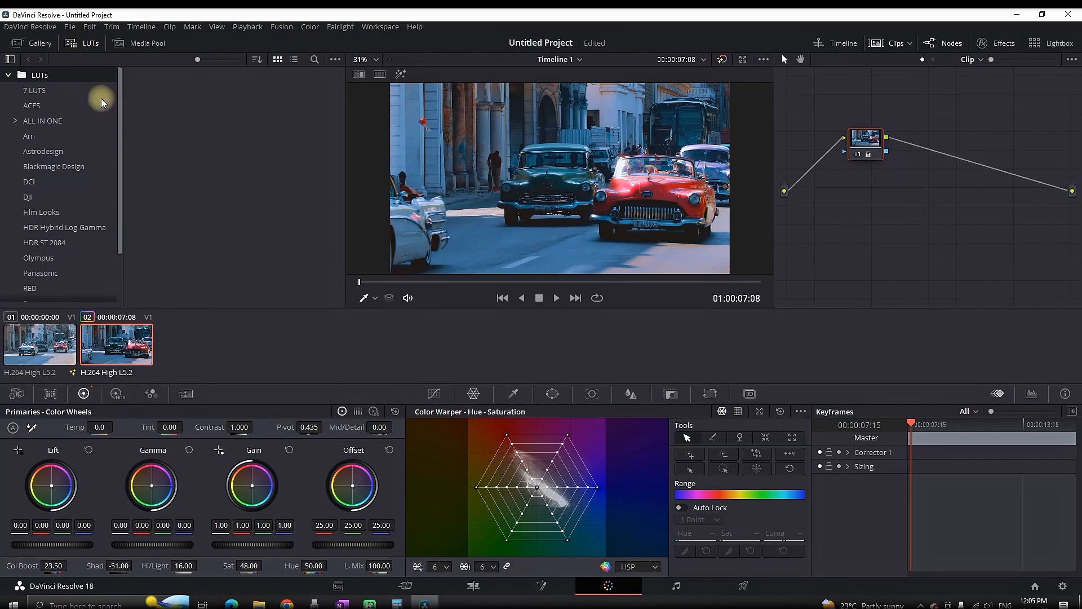
pyautogui.click(35, 92)
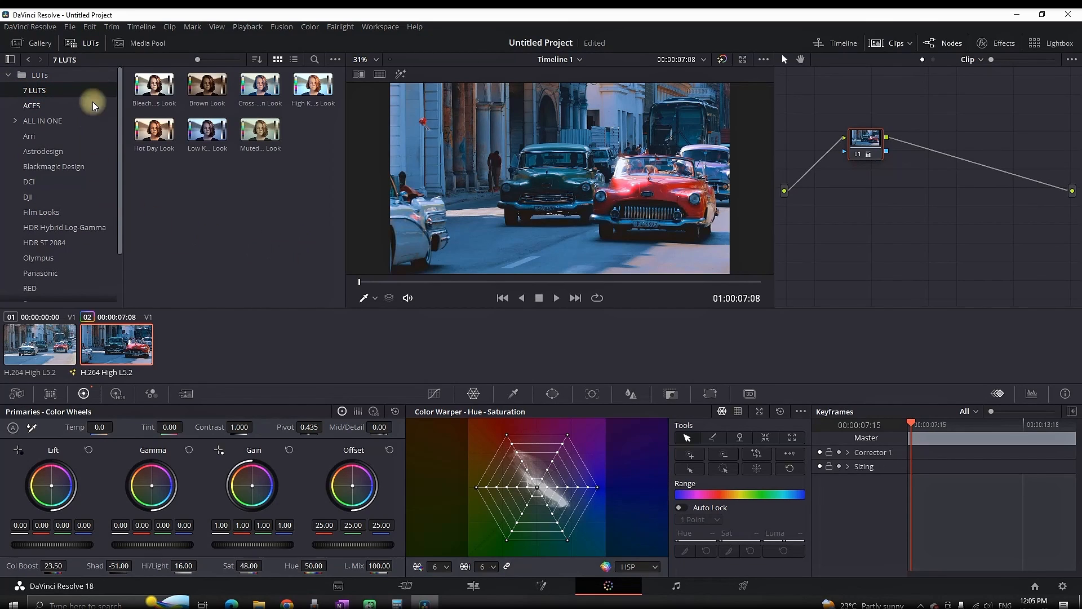
pyautogui.moveTo(151, 89); pyautogui.dragTo(609, 175)
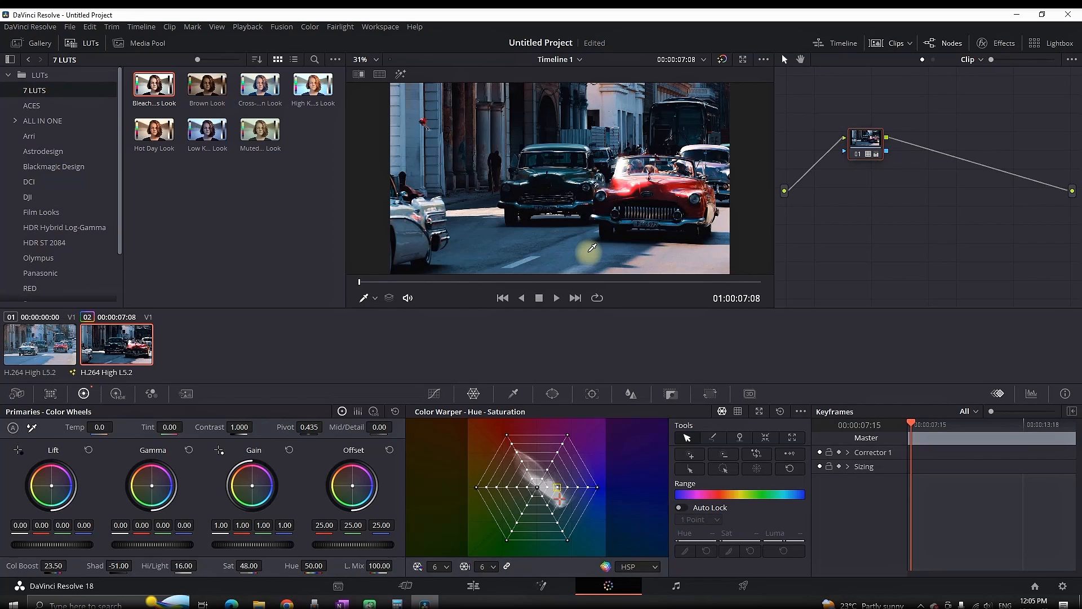
# Open the Fairlight page and resize its layout so the timeline is taller, the meters wider and the viewer smaller.
pyautogui.click(677, 586)
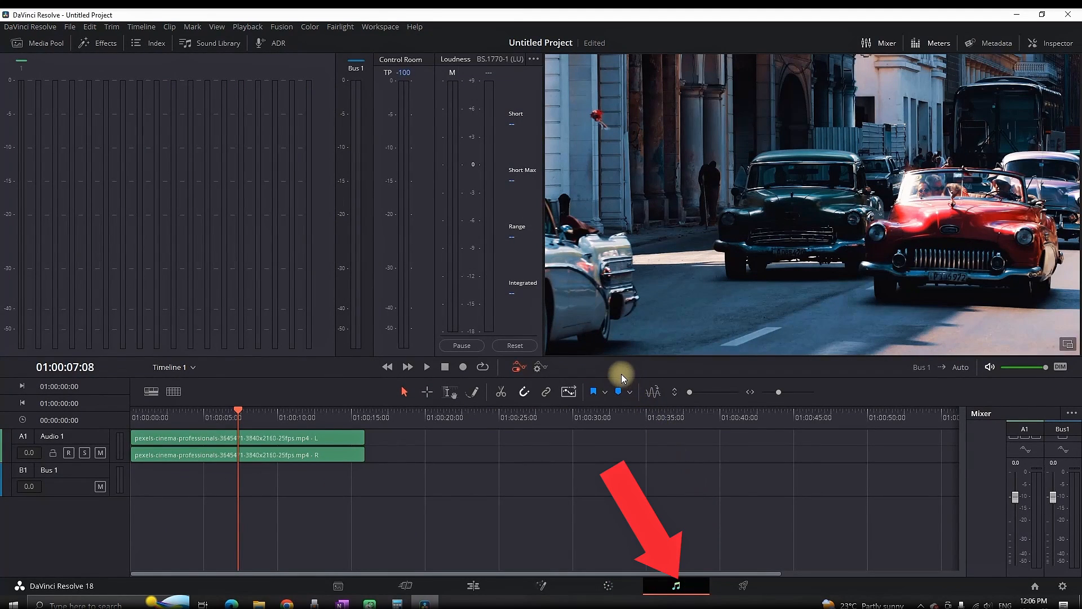
pyautogui.moveTo(615, 374); pyautogui.dragTo(613, 241)
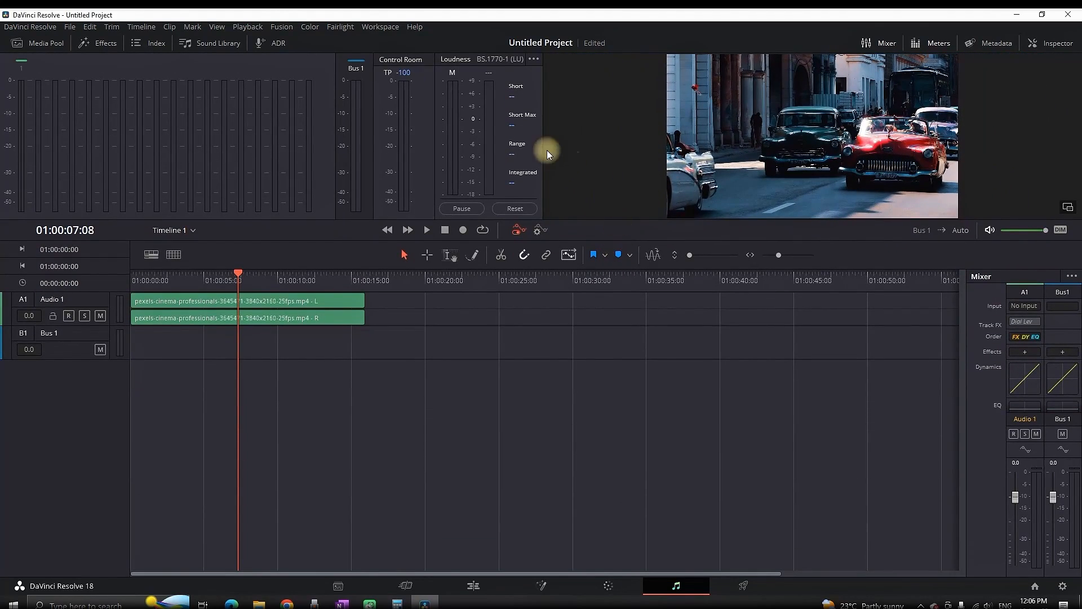
pyautogui.moveTo(540, 145); pyautogui.dragTo(600, 139)
pyautogui.moveTo(626, 241); pyautogui.dragTo(634, 322)
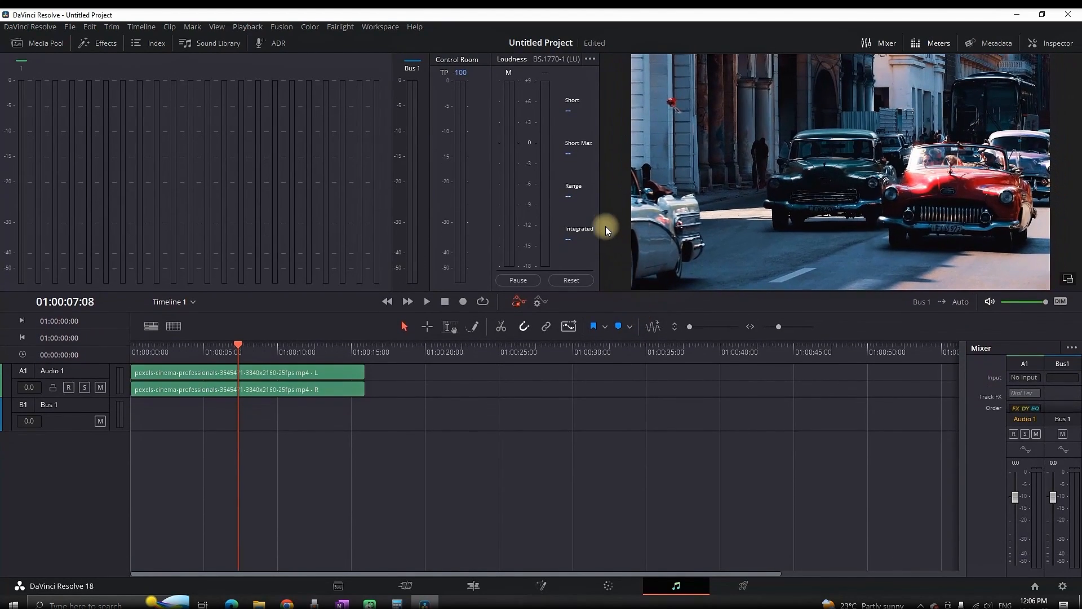
pyautogui.moveTo(599, 218); pyautogui.dragTo(655, 214)
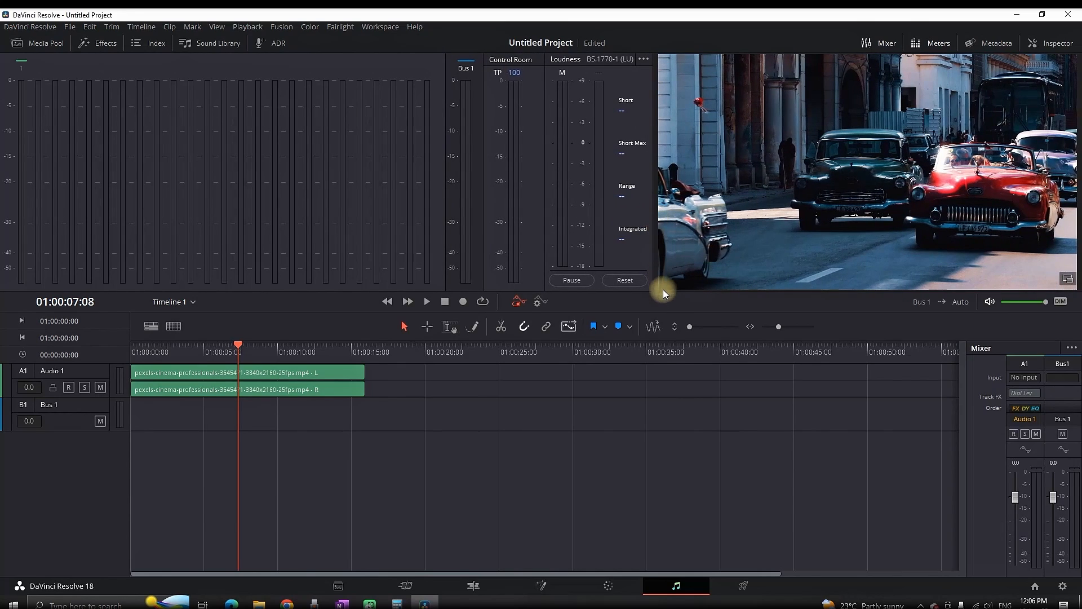
pyautogui.moveTo(664, 313); pyautogui.dragTo(688, 177)
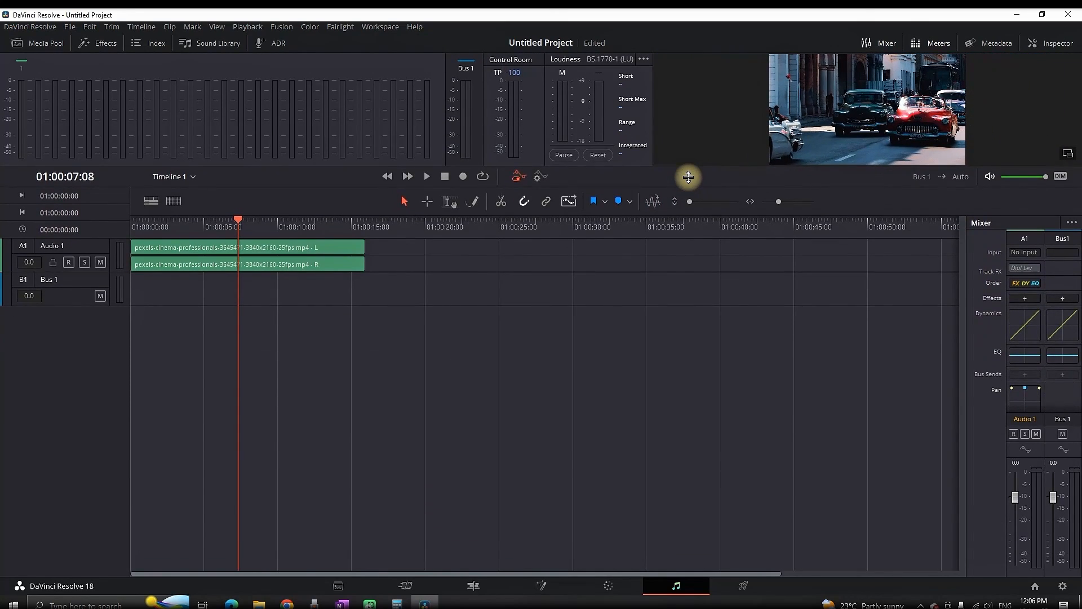
pyautogui.moveTo(654, 117); pyautogui.dragTo(877, 133)
pyautogui.moveTo(746, 187)
pyautogui.mouseDown()
pyautogui.moveTo(742, 210)
pyautogui.moveTo(754, 177)
pyautogui.mouseUp()
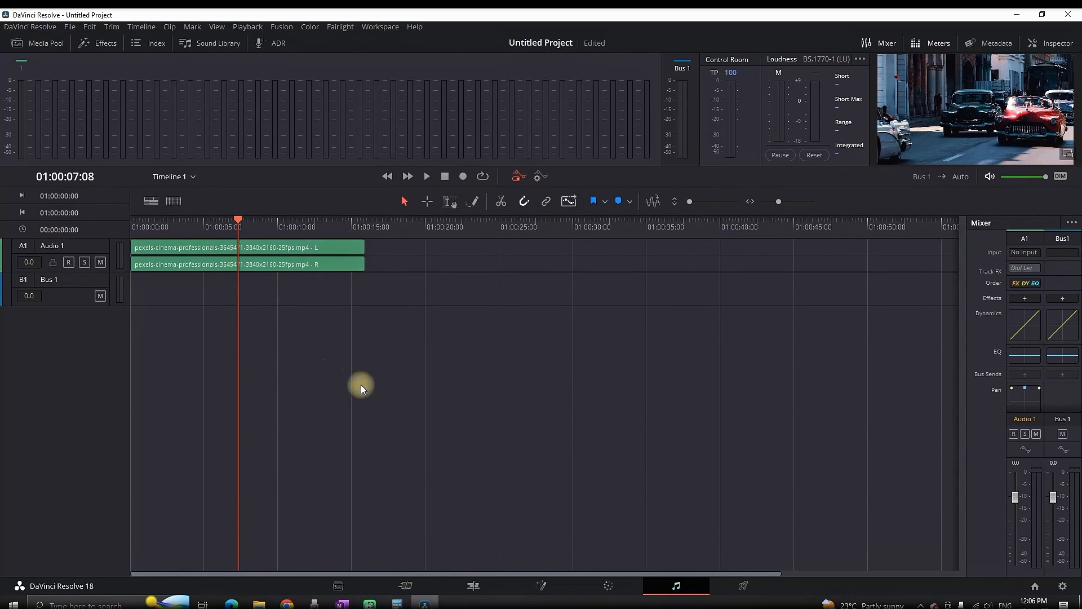
# Increase the Audio 1 track's height and scrub the playhead to 01:00:14:18.
pyautogui.moveTo(105, 272); pyautogui.dragTo(115, 350)
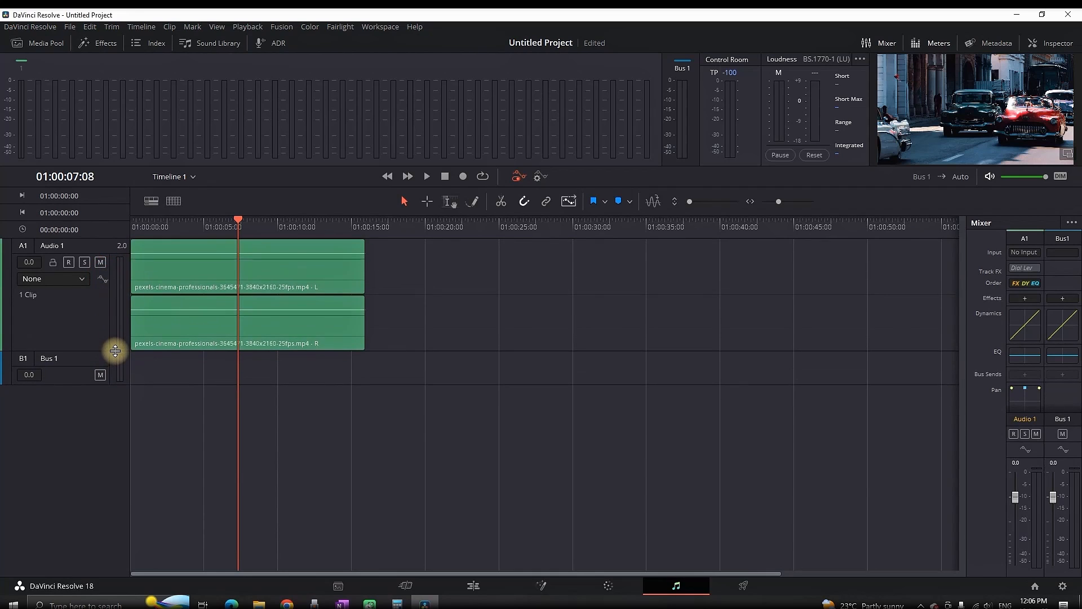
pyautogui.moveTo(165, 229); pyautogui.dragTo(348, 224)
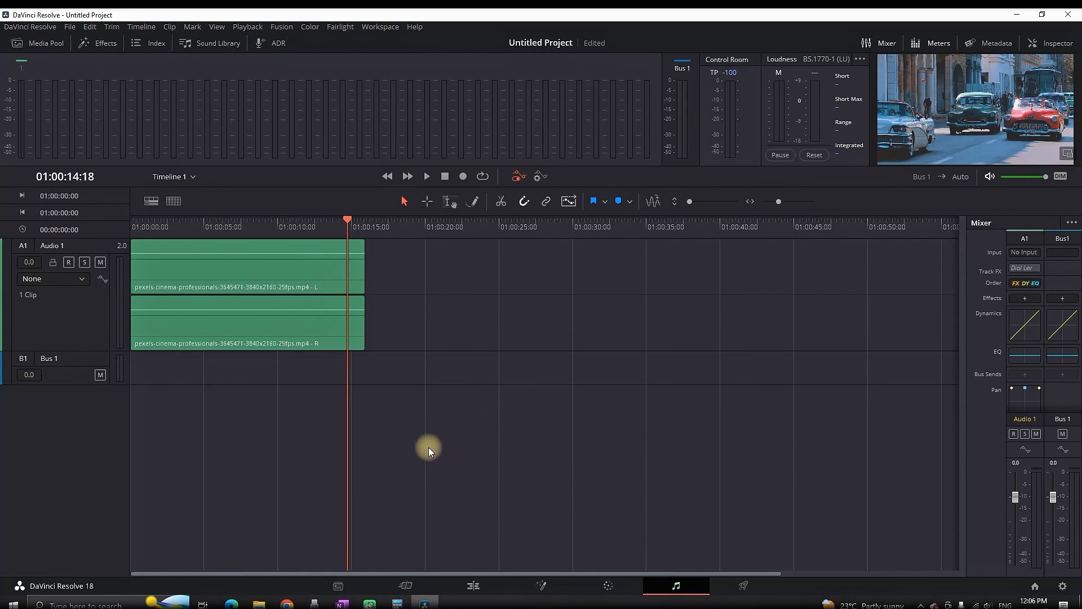
pyautogui.click(313, 271)
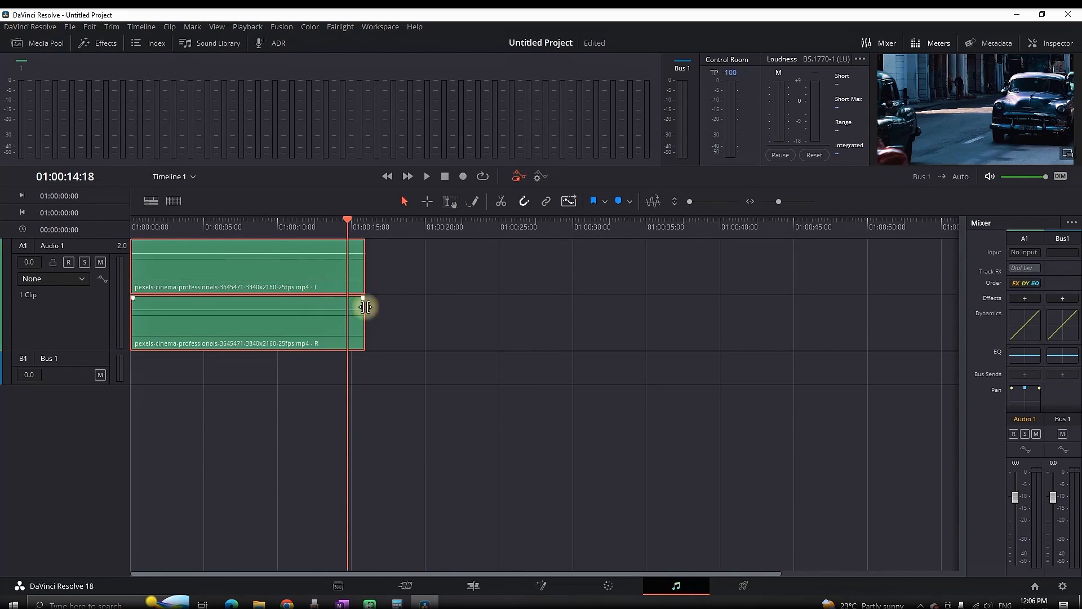
pyautogui.click(390, 262)
# Change the Audio 1 track type to Mono.
pyautogui.click(87, 249)
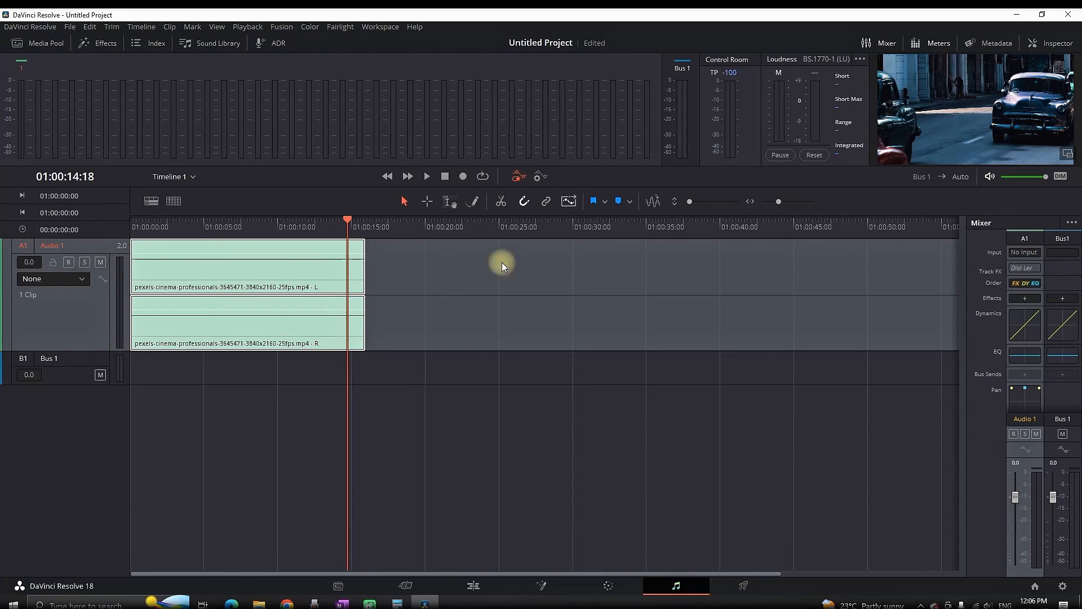
pyautogui.rightClick(82, 245)
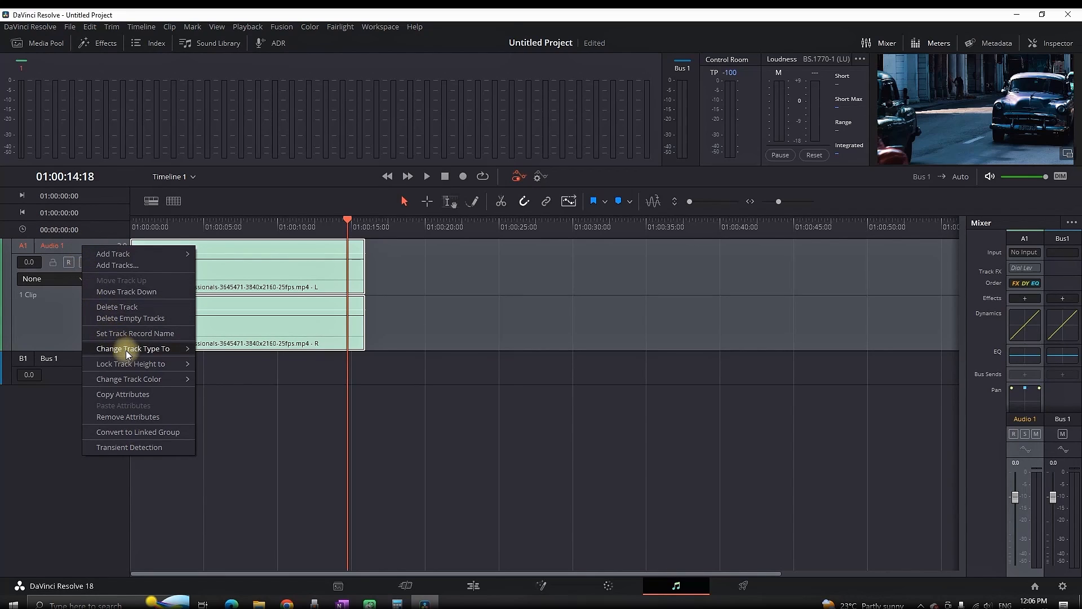
pyautogui.moveTo(127, 349)
pyautogui.click(228, 359)
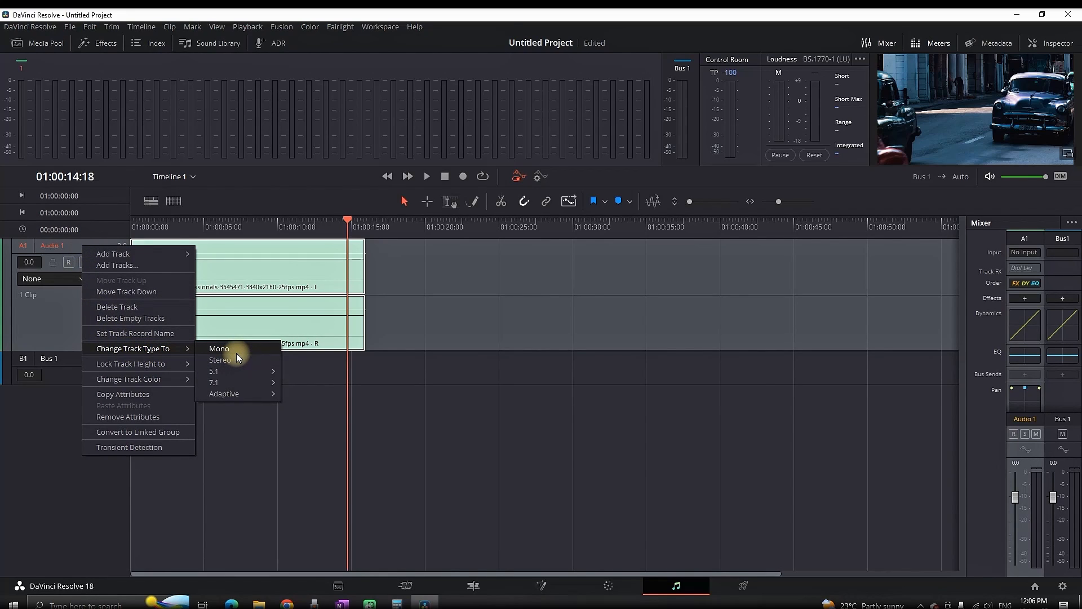
pyautogui.click(238, 350)
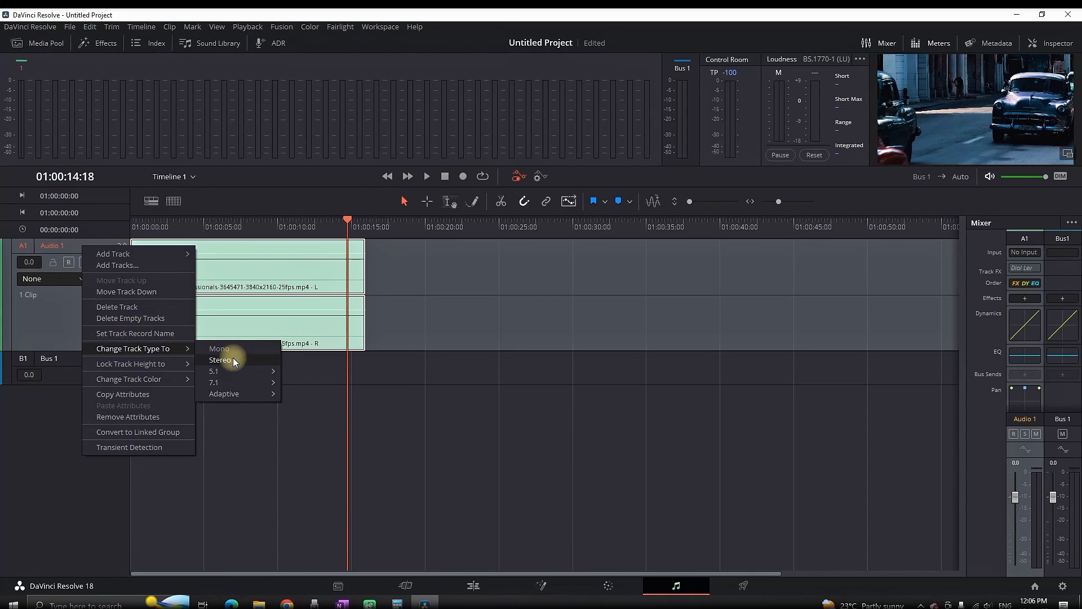
pyautogui.click(232, 359)
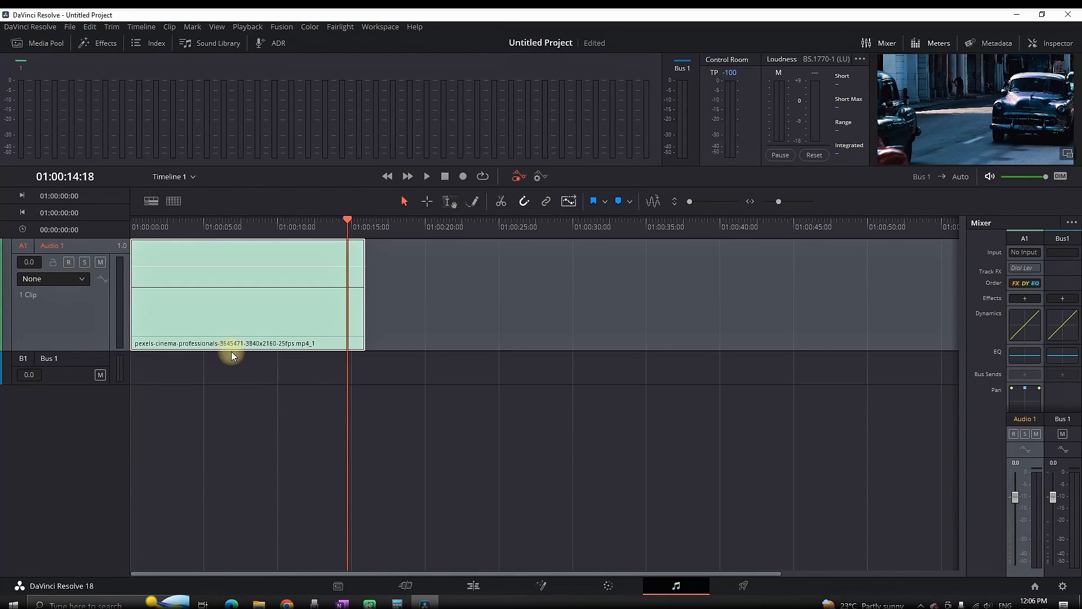
# Move the playhead to 01:00:17:07 and change the Audio 1 track color to Orange.
pyautogui.click(385, 228)
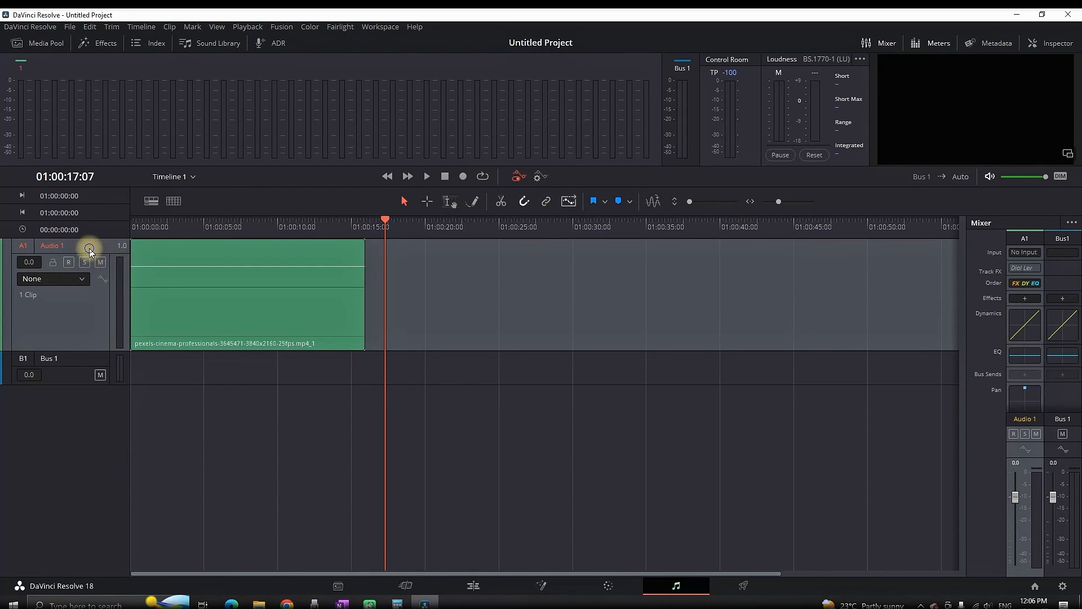
pyautogui.rightClick(89, 248)
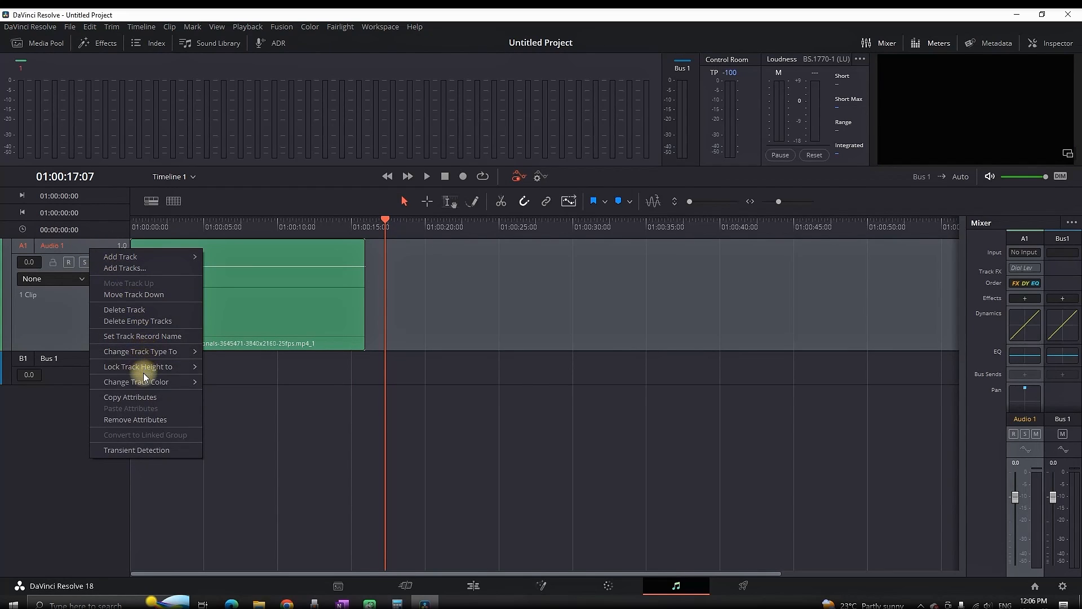
pyautogui.moveTo(176, 383)
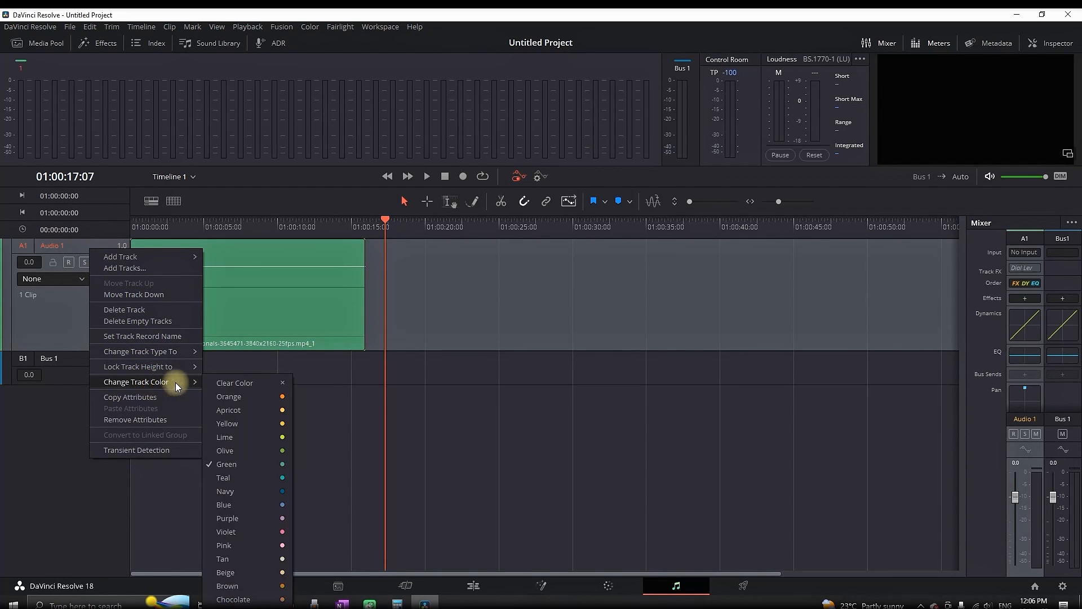
pyautogui.click(259, 397)
pyautogui.click(269, 277)
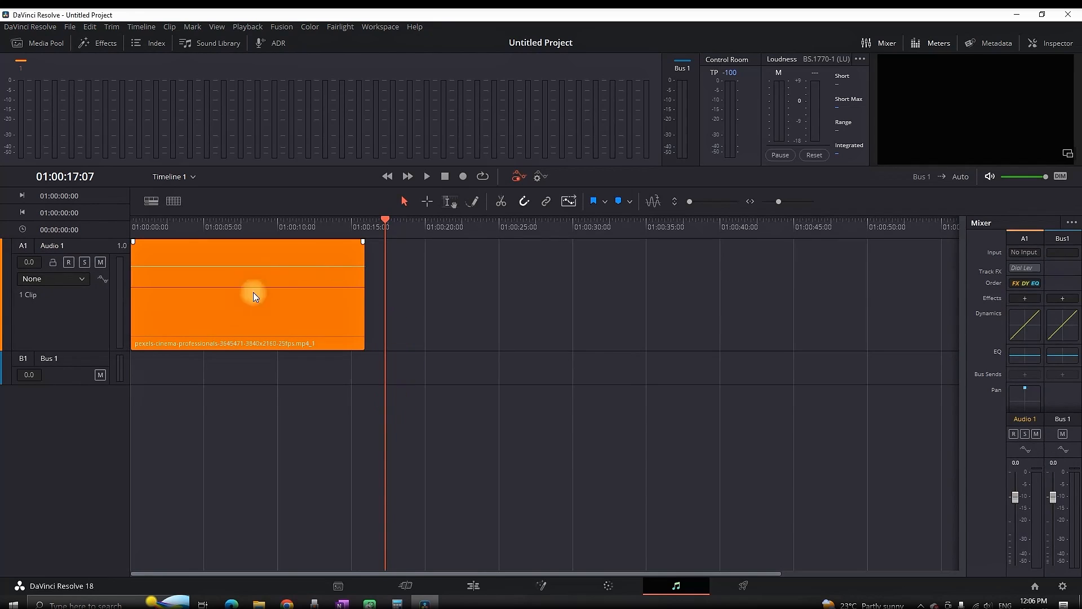
# Check the Audio 1 clip's color and audio settings on the Edit page, and return to the Fairlight page.
pyautogui.click(474, 586)
pyautogui.click(318, 431)
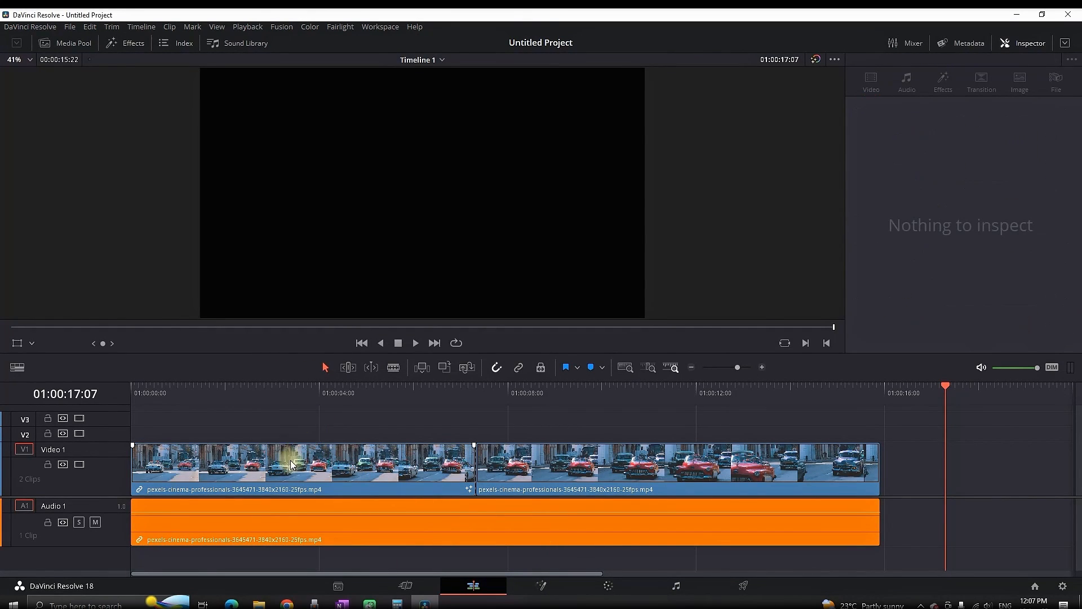
pyautogui.click(323, 529)
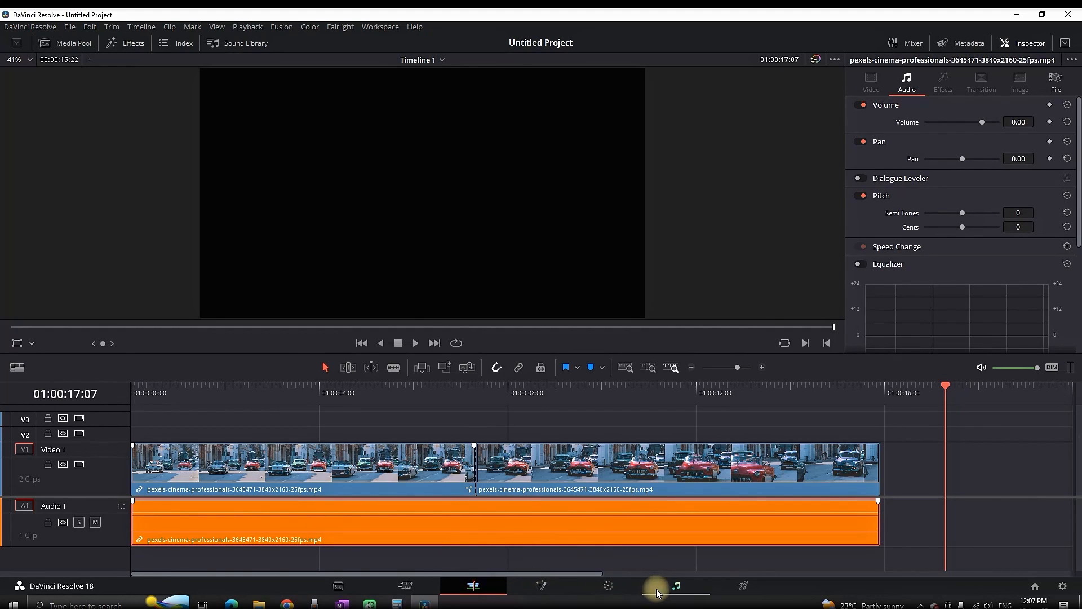
pyautogui.click(675, 587)
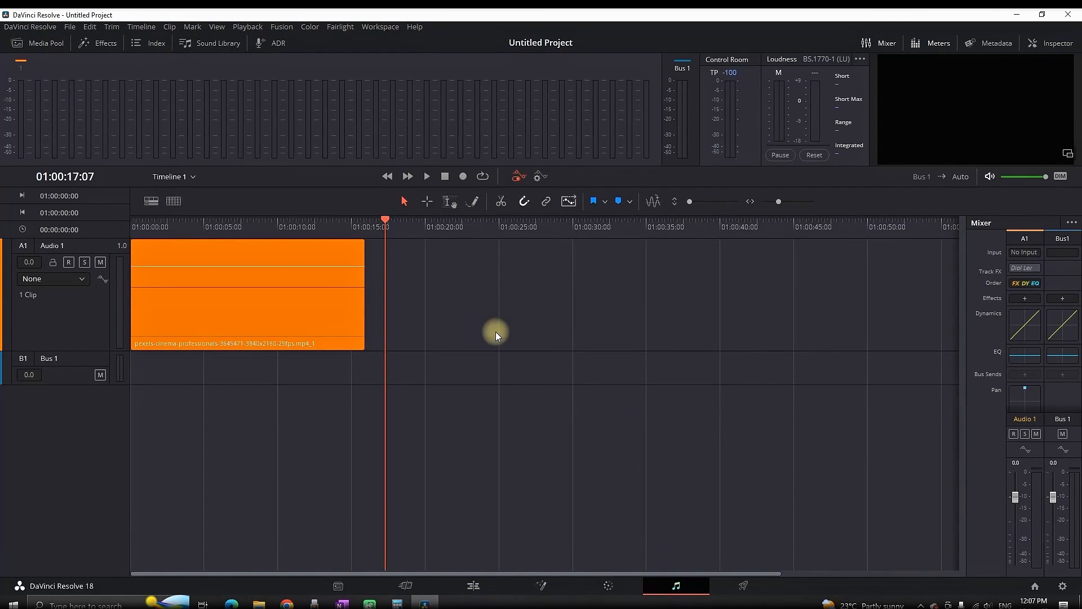
# Move the playhead to 01:00:13:01 and add a new mono audio track.
pyautogui.moveTo(305, 226)
pyautogui.mouseDown()
pyautogui.moveTo(319, 225)
pyautogui.moveTo(293, 226)
pyautogui.moveTo(323, 226)
pyautogui.mouseUp()
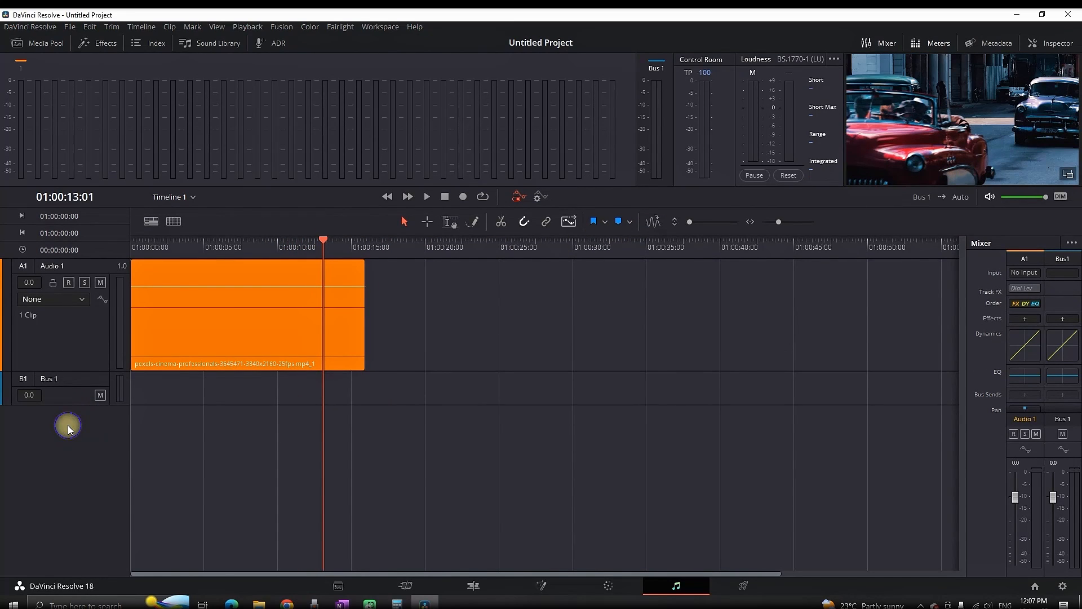
pyautogui.rightClick(68, 427)
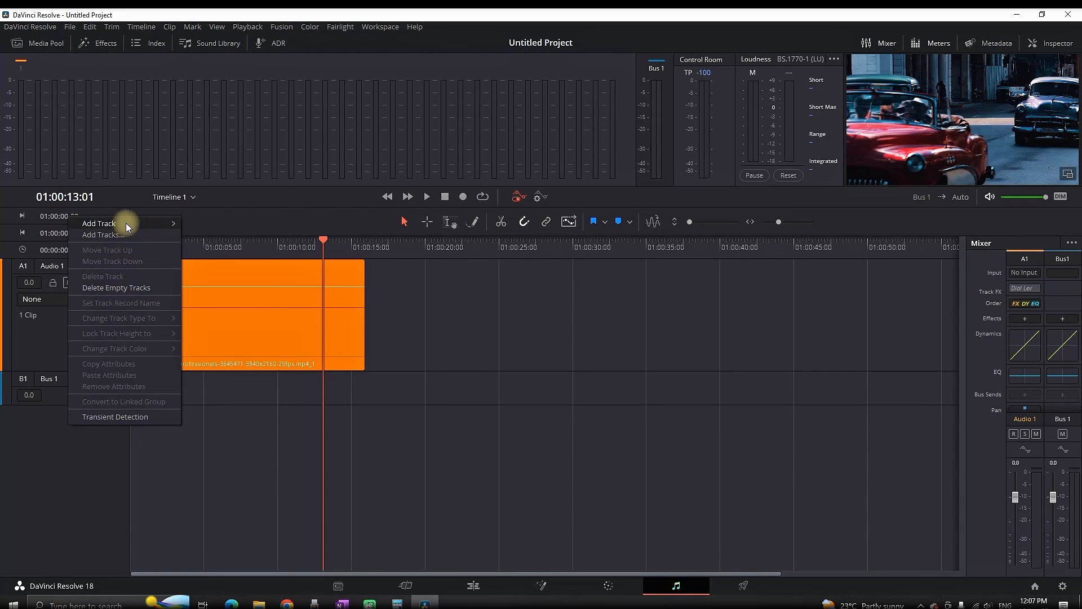
pyautogui.moveTo(126, 223)
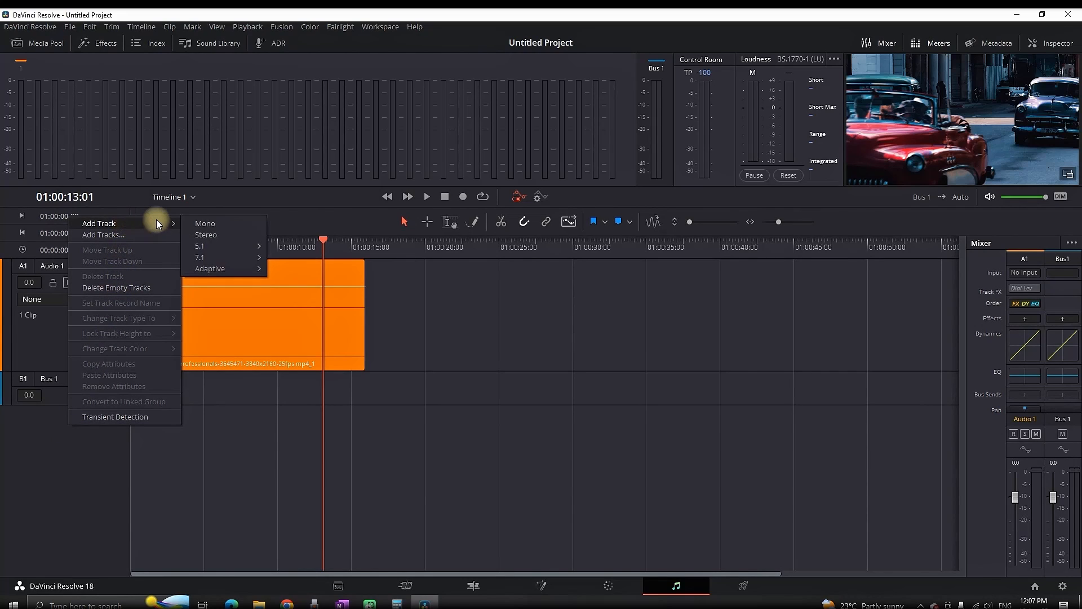
pyautogui.click(216, 225)
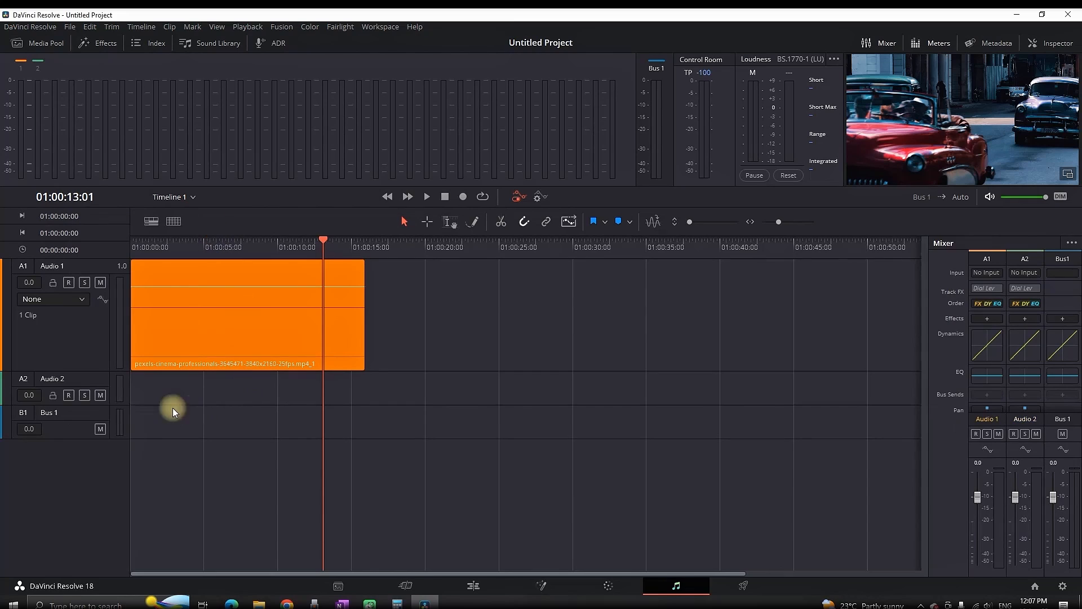
# Increase the Audio 2 track's height and rename the track VOICE.
pyautogui.click(84, 377)
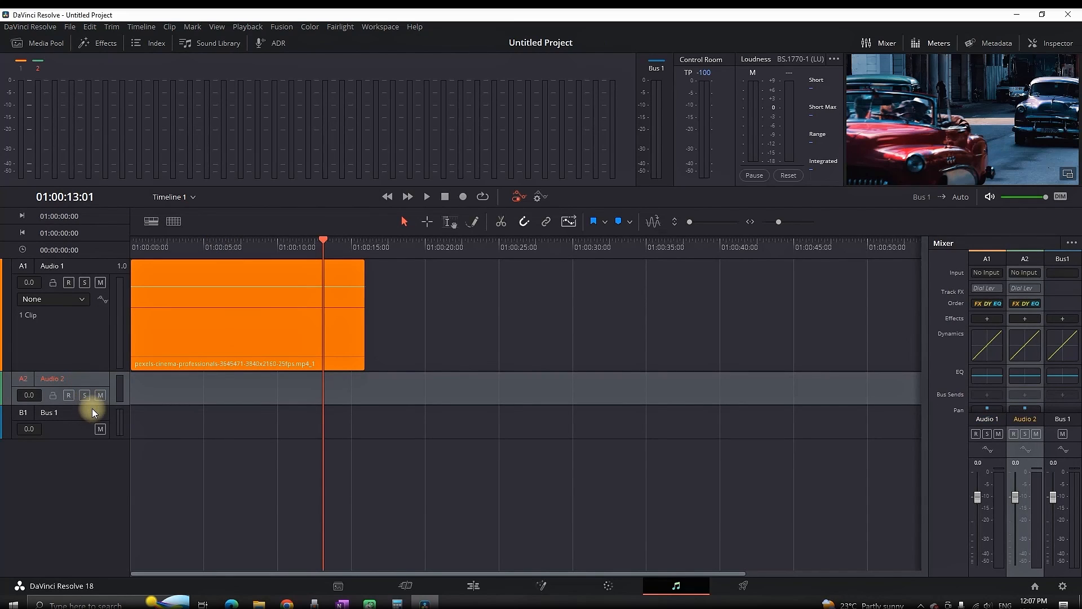
pyautogui.moveTo(93, 406); pyautogui.dragTo(89, 433)
pyautogui.doubleClick(52, 379)
pyautogui.press('BackSpace')
pyautogui.press('BackSpace')
pyautogui.press('BackSpace')
pyautogui.press('BackSpace')
pyautogui.press('BackSpace')
pyautogui.press('BackSpace')
pyautogui.press('BackSpace')
pyautogui.write('VOICE')
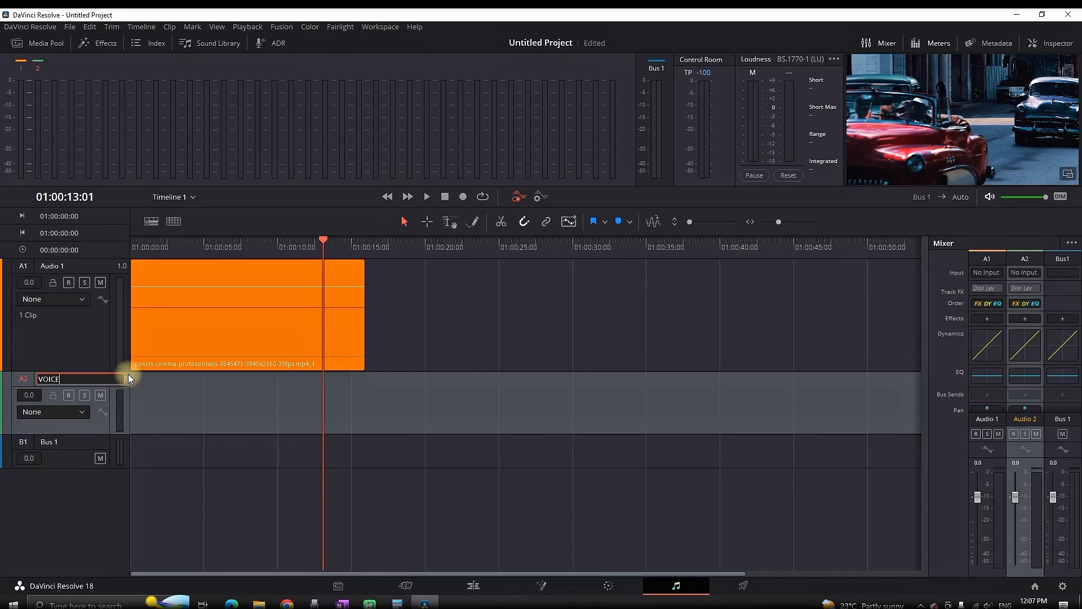
pyautogui.click(86, 498)
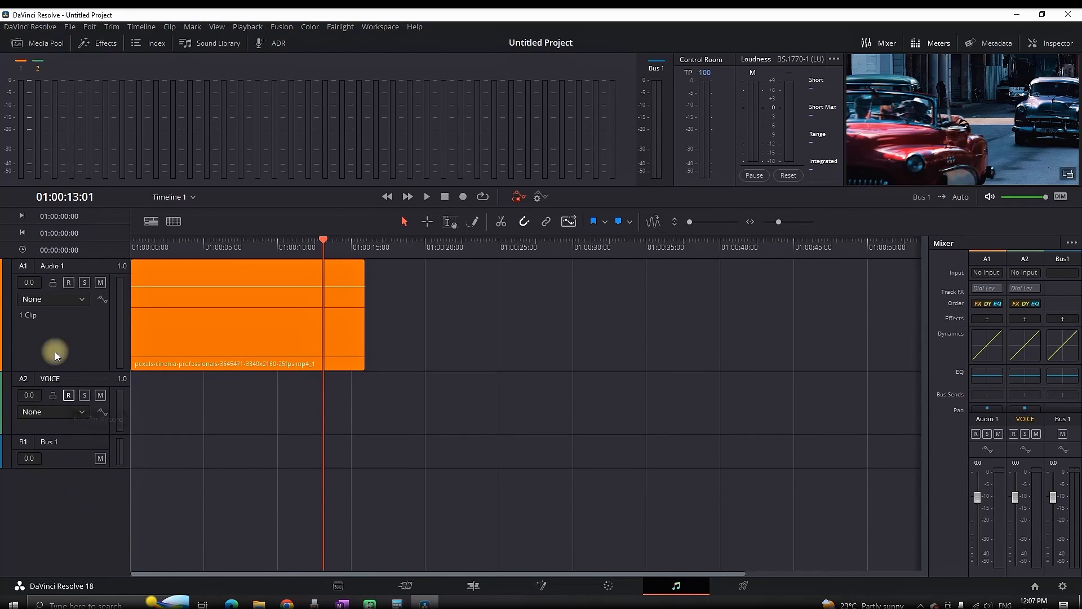
# Rename the Audio 1 track BACKGROUND MUSIC.
pyautogui.doubleClick(54, 266)
pyautogui.write('BACKGROUND MUS')
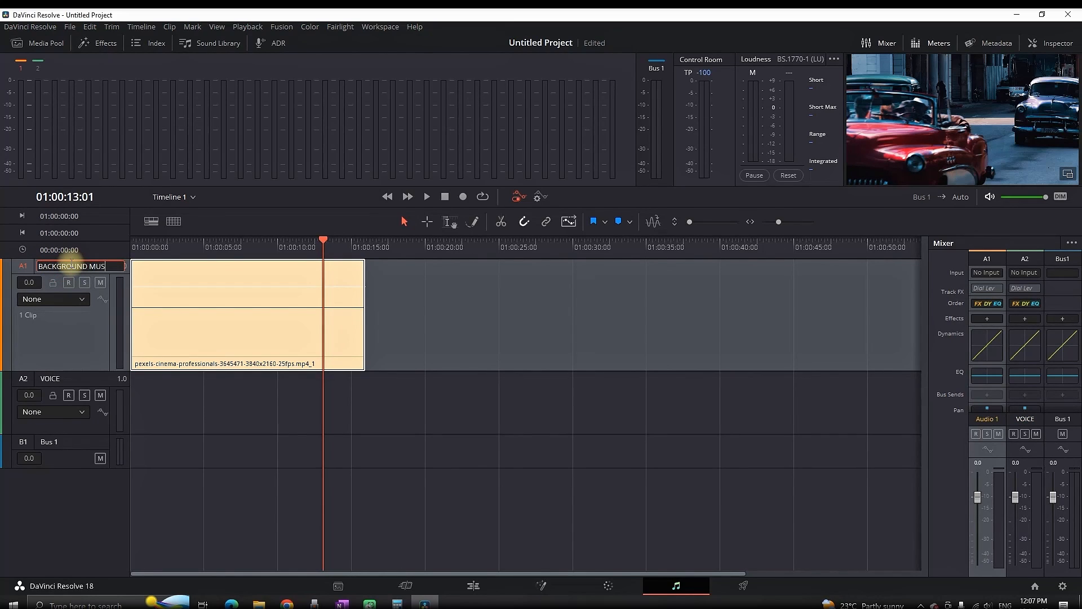
pyautogui.write('IC')
pyautogui.press('Return')
pyautogui.click(89, 499)
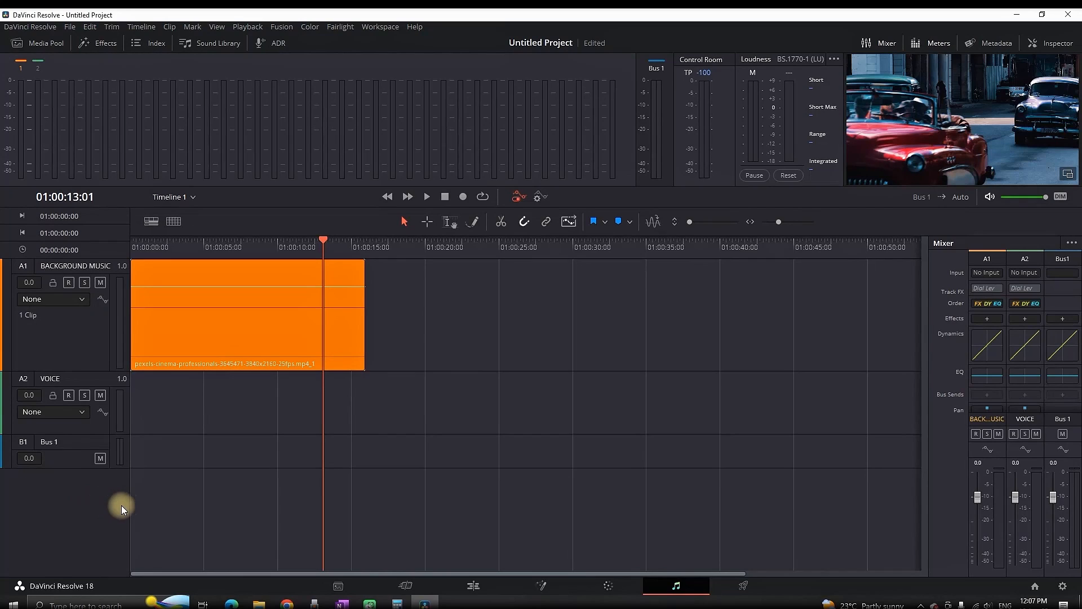
# Change the VOICE track color to Blue and increase the track's height further.
pyautogui.click(90, 378)
pyautogui.rightClick(90, 379)
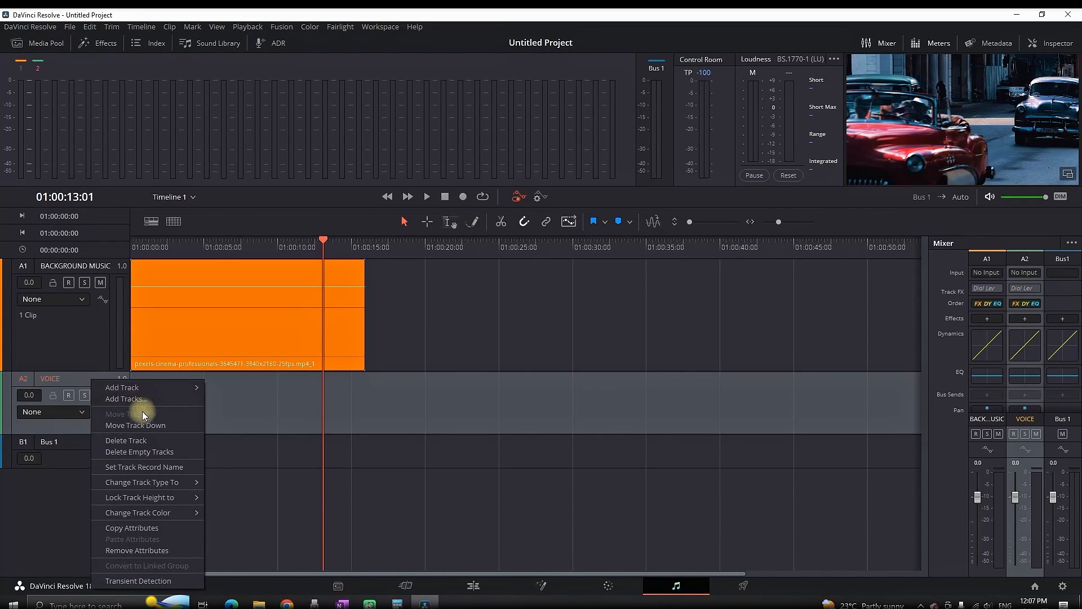
pyautogui.moveTo(173, 513)
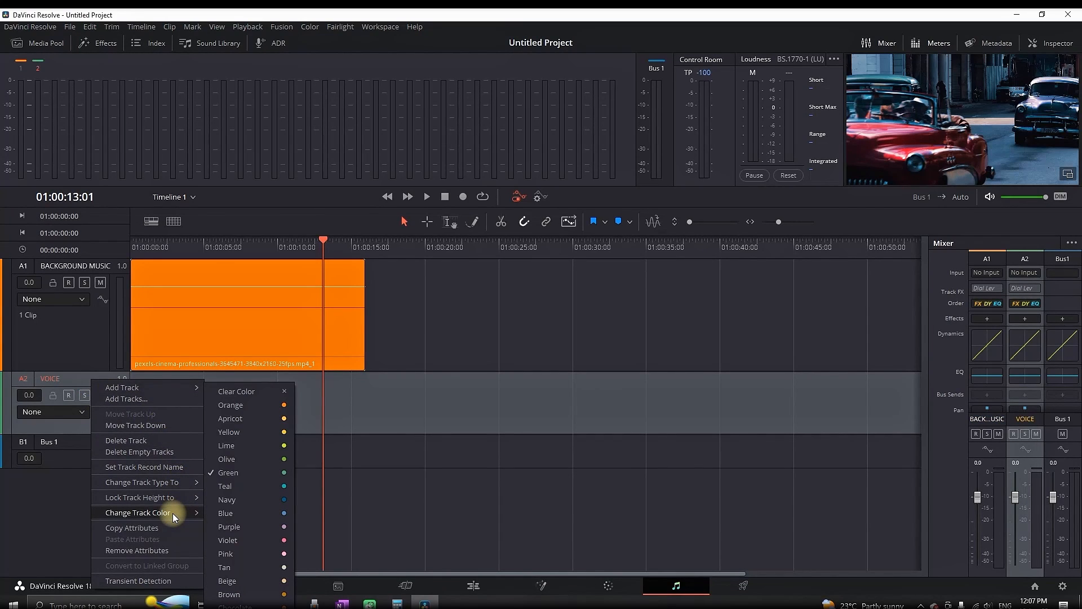
pyautogui.click(249, 512)
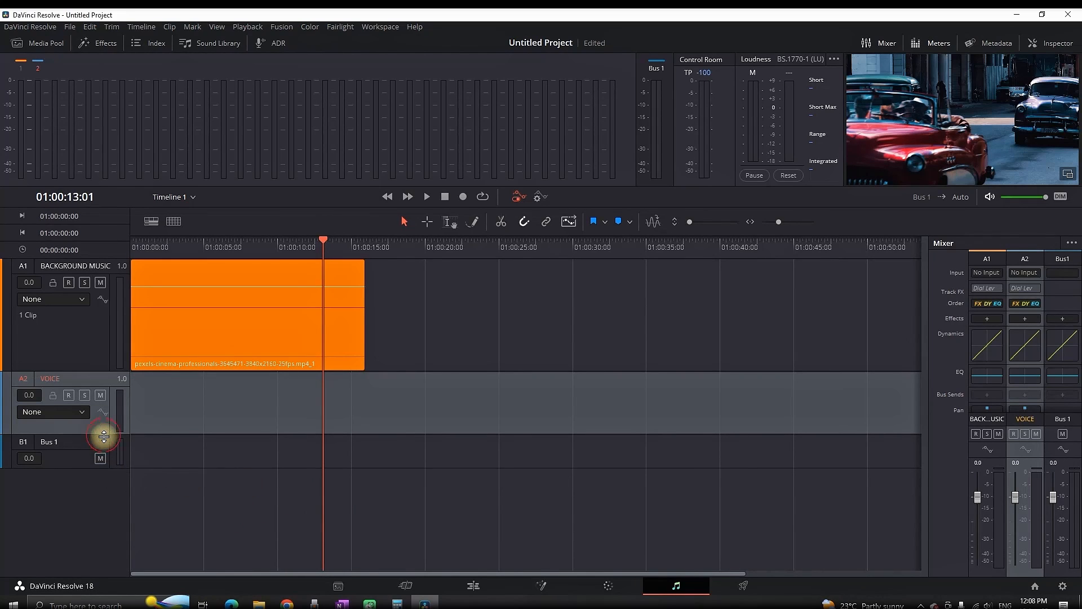
pyautogui.moveTo(103, 434); pyautogui.dragTo(106, 471)
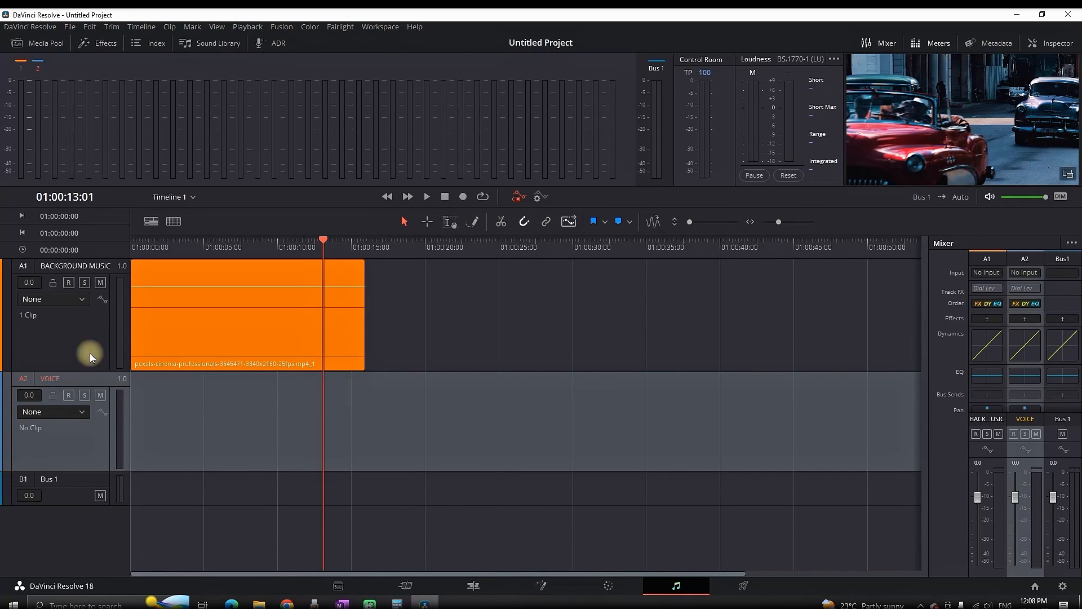
# Patch the microphone audio input to the VOICE track's input and close the patch window.
pyautogui.click(81, 331)
pyautogui.click(84, 433)
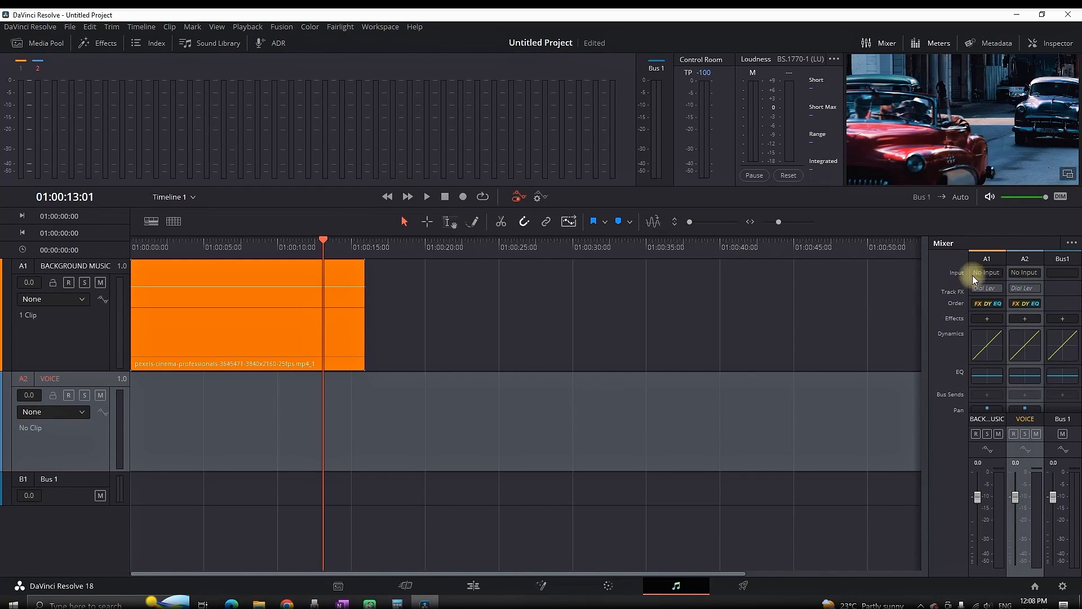
pyautogui.click(1026, 275)
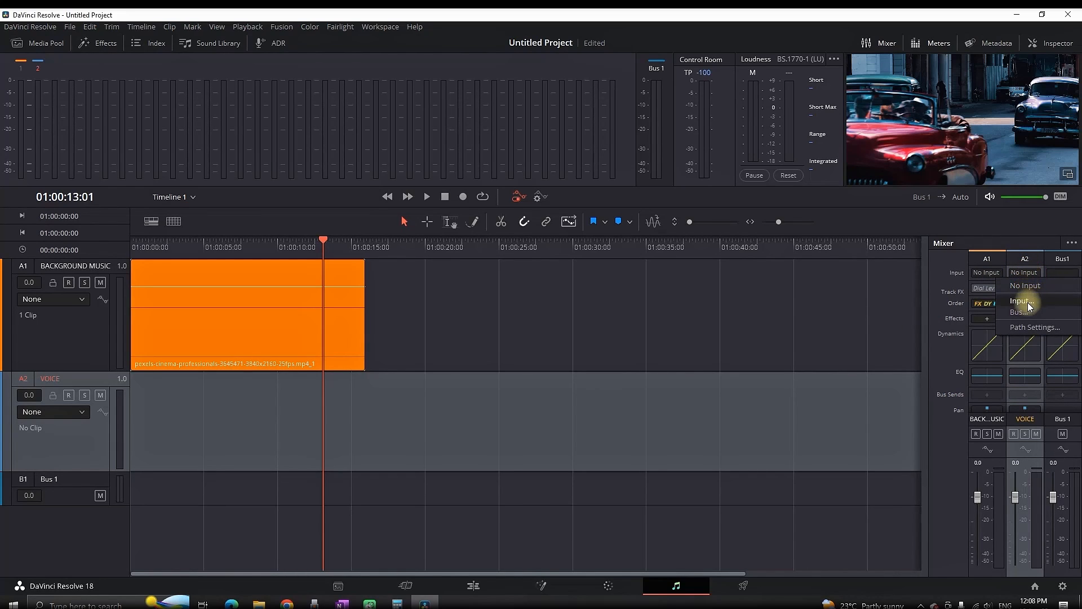
pyautogui.click(1022, 300)
pyautogui.click(276, 133)
pyautogui.click(801, 520)
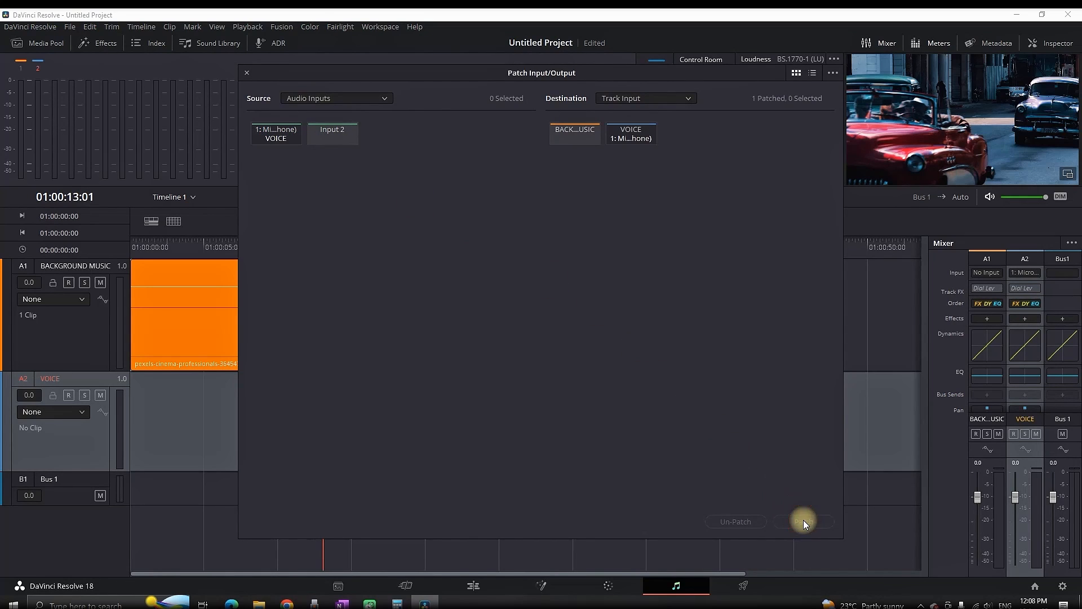
pyautogui.click(246, 73)
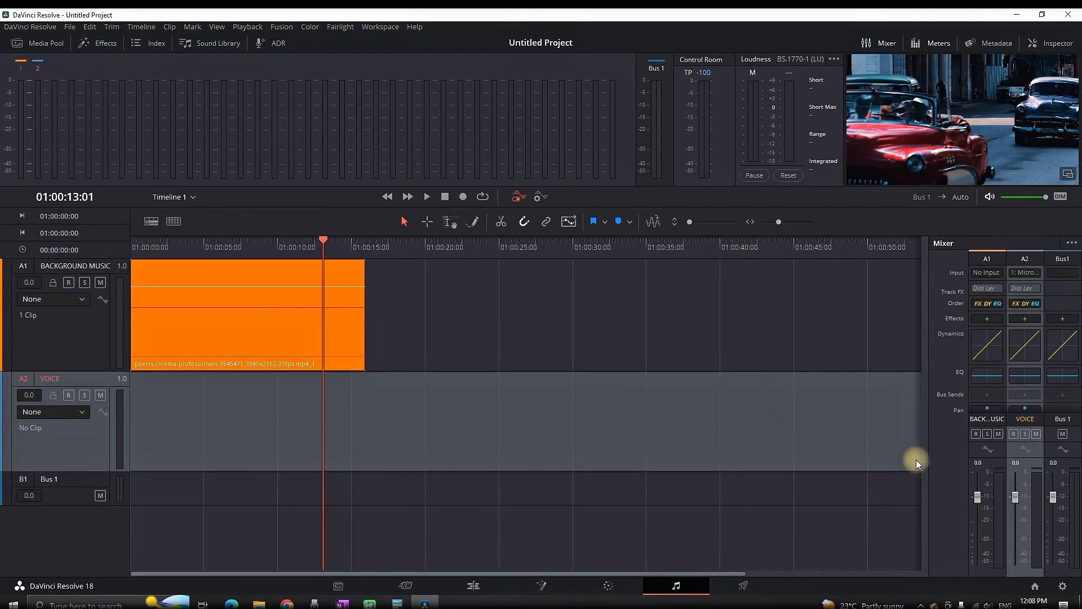
# Record a short clip on the VOICE track from 01:00:13:01 and move it to start about 3.5 seconds into the timeline.
pyautogui.click(1013, 433)
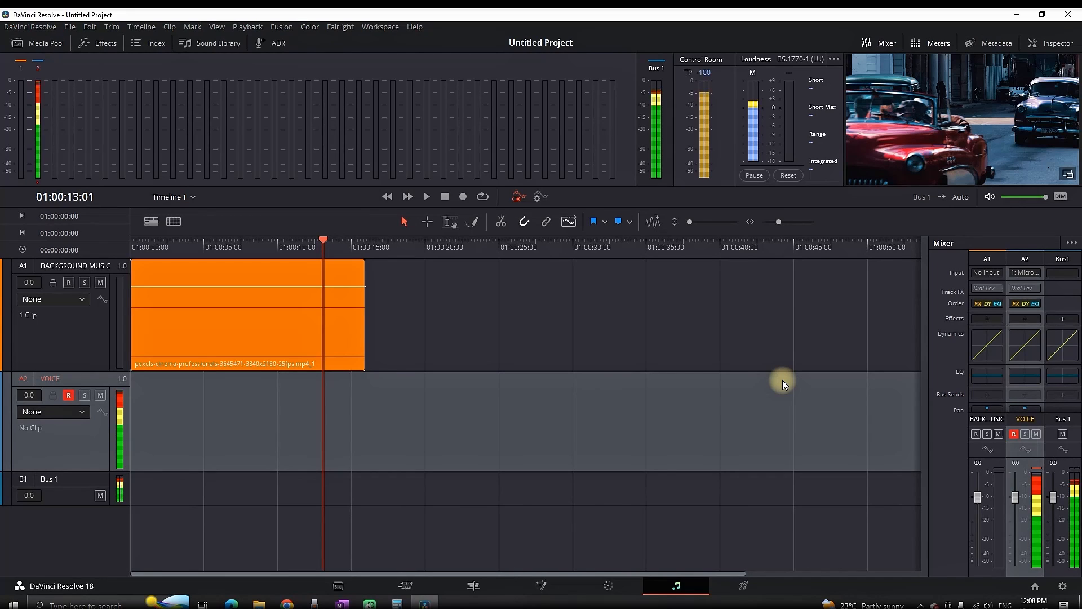
pyautogui.click(462, 197)
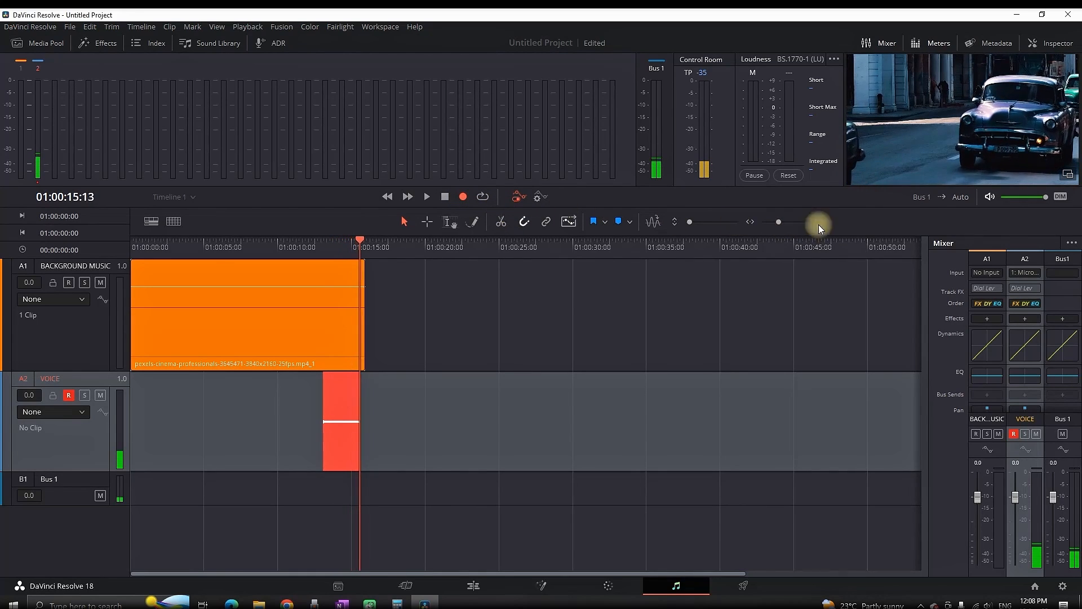
pyautogui.click(445, 196)
pyautogui.moveTo(373, 432); pyautogui.dragTo(232, 429)
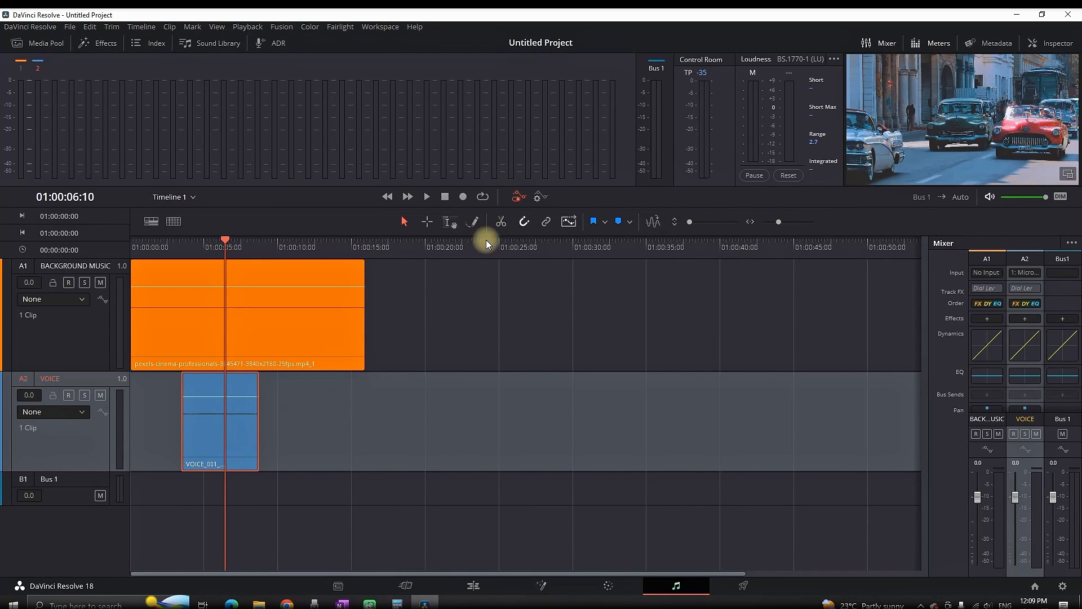
# Split the VOICE clip at 01:00:06:10 and delete the part after the playhead.
pyautogui.click(501, 225)
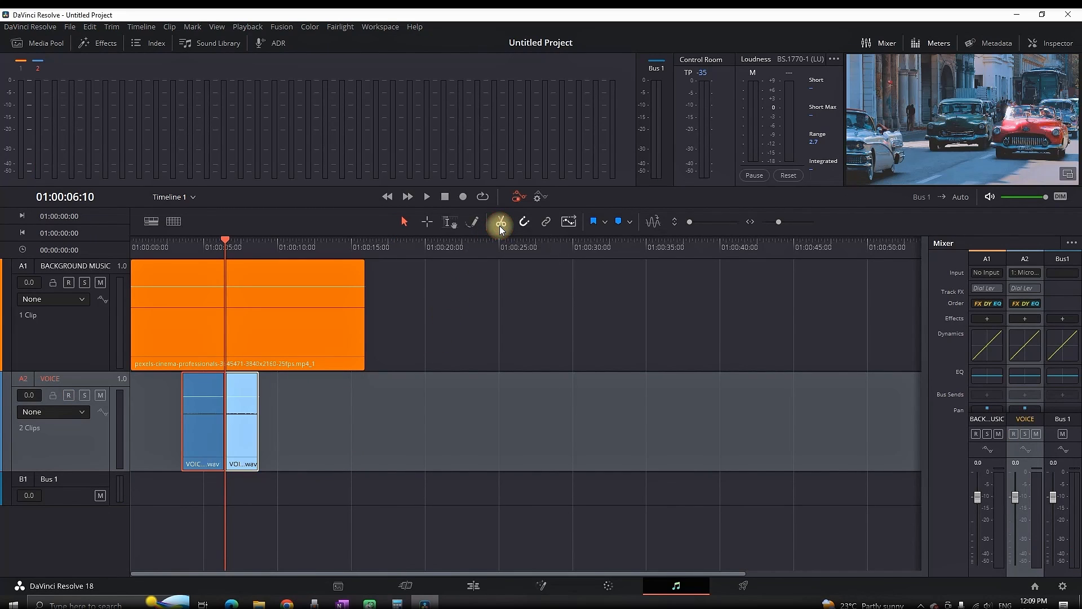
pyautogui.moveTo(245, 396); pyautogui.dragTo(354, 434)
pyautogui.press('Delete')
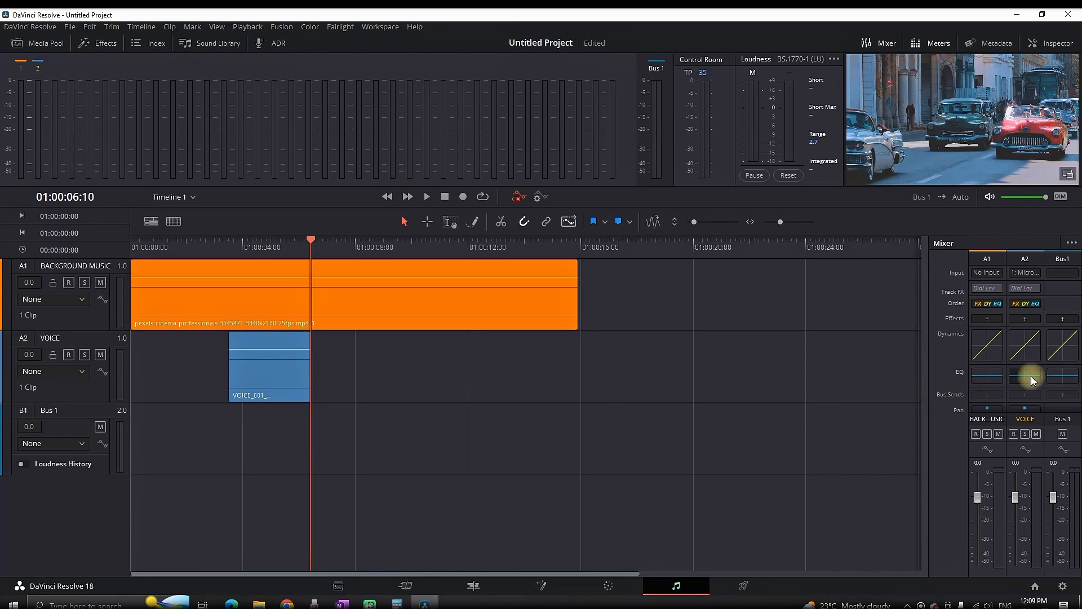
# Shape the VOICE track's equalizer curve by enabling Band 1, lowering Bands 2 and 5, and raising Bands 3 and 4.
pyautogui.doubleClick(1032, 375)
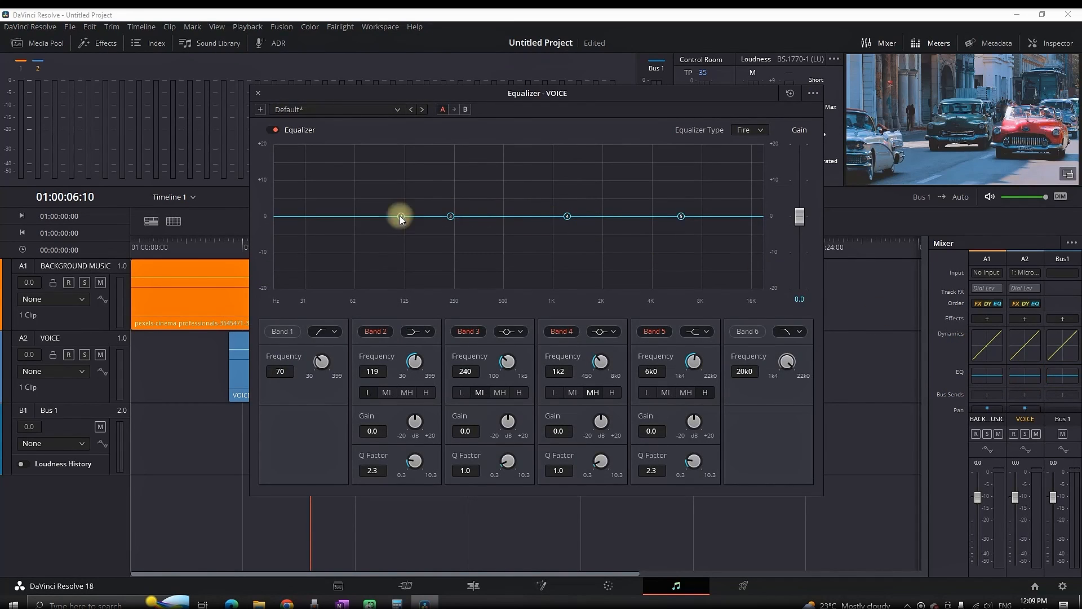
pyautogui.click(285, 335)
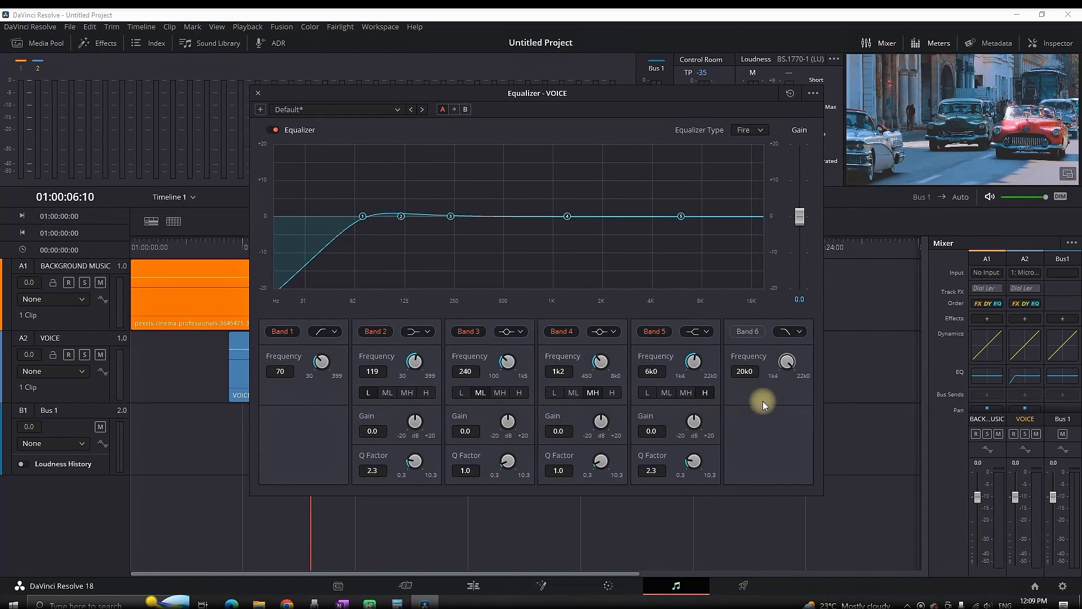
pyautogui.moveTo(451, 216); pyautogui.dragTo(466, 175)
pyautogui.moveTo(401, 216); pyautogui.dragTo(432, 271)
pyautogui.moveTo(567, 216); pyautogui.dragTo(615, 178)
pyautogui.moveTo(681, 217); pyautogui.dragTo(627, 268)
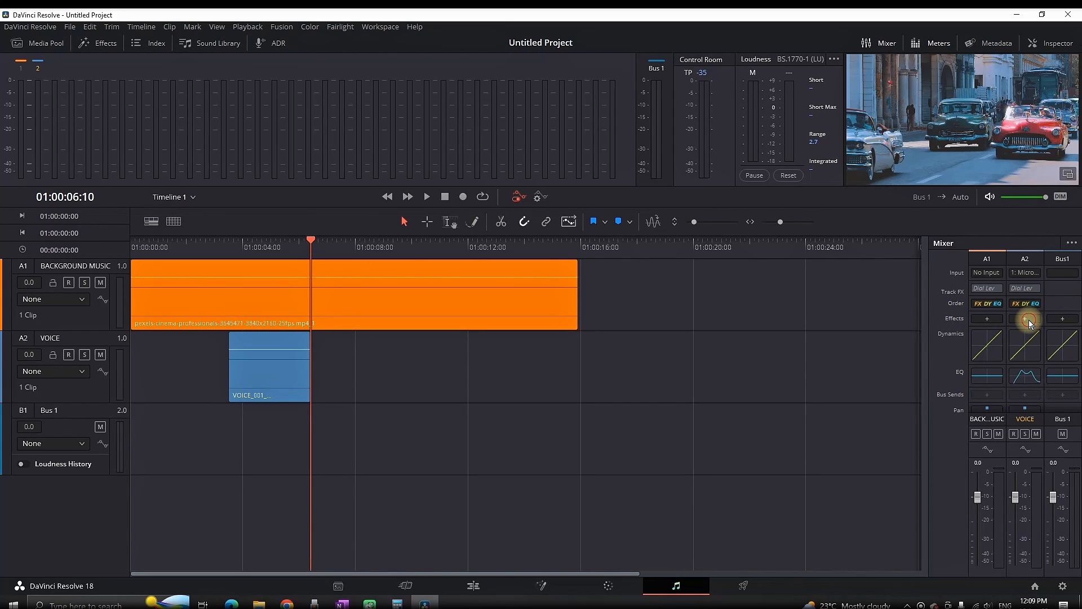
pyautogui.click(1025, 319)
pyautogui.moveTo(1035, 334)
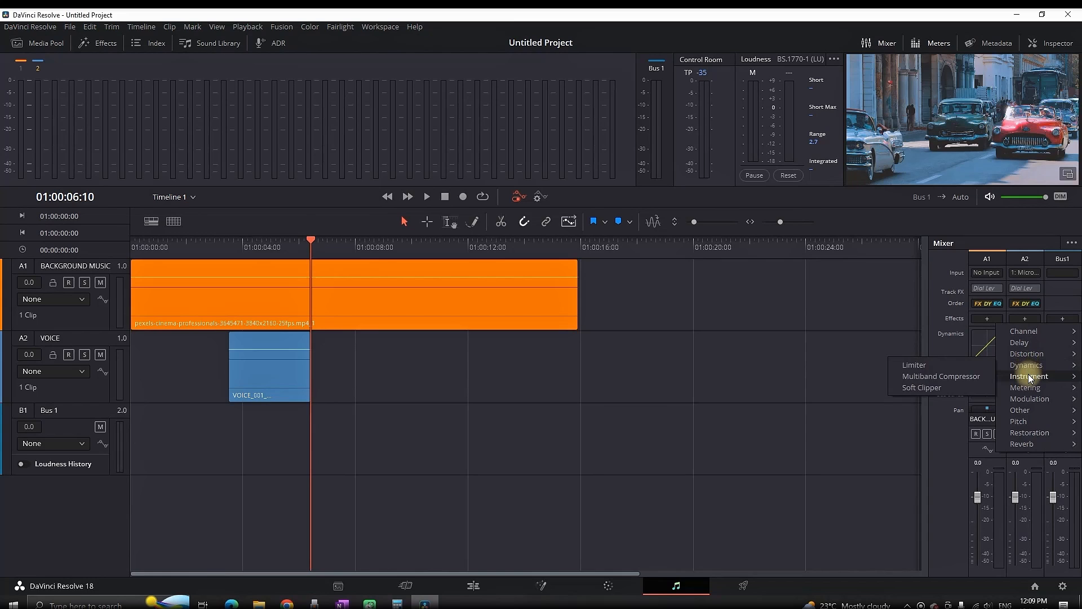
pyautogui.moveTo(1030, 389)
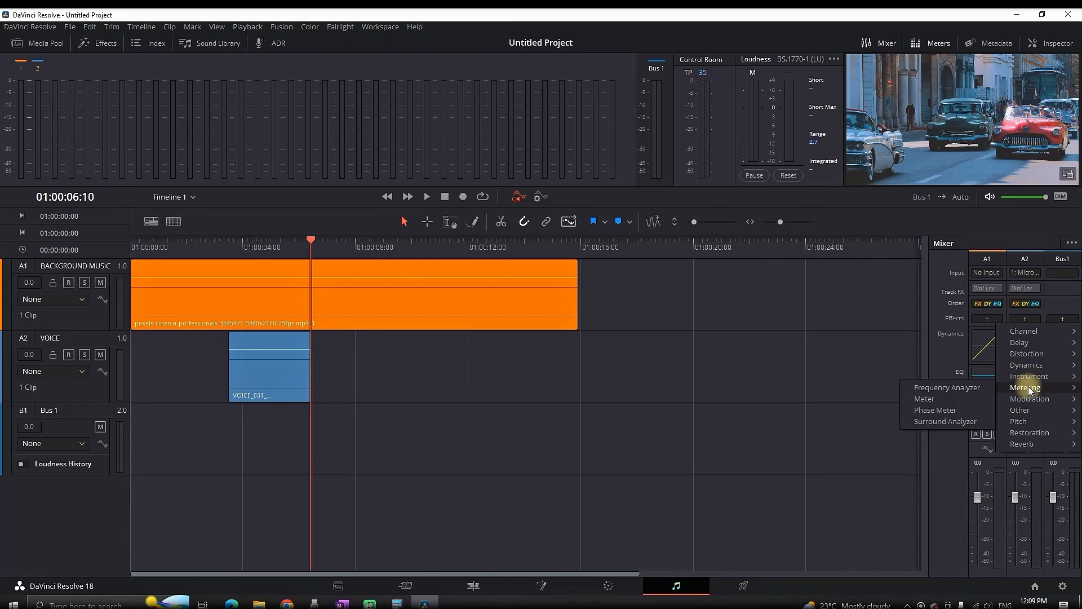
# On the Deliver page, set the export file name to First Project and the location to the Downloads folder.
pyautogui.click(743, 586)
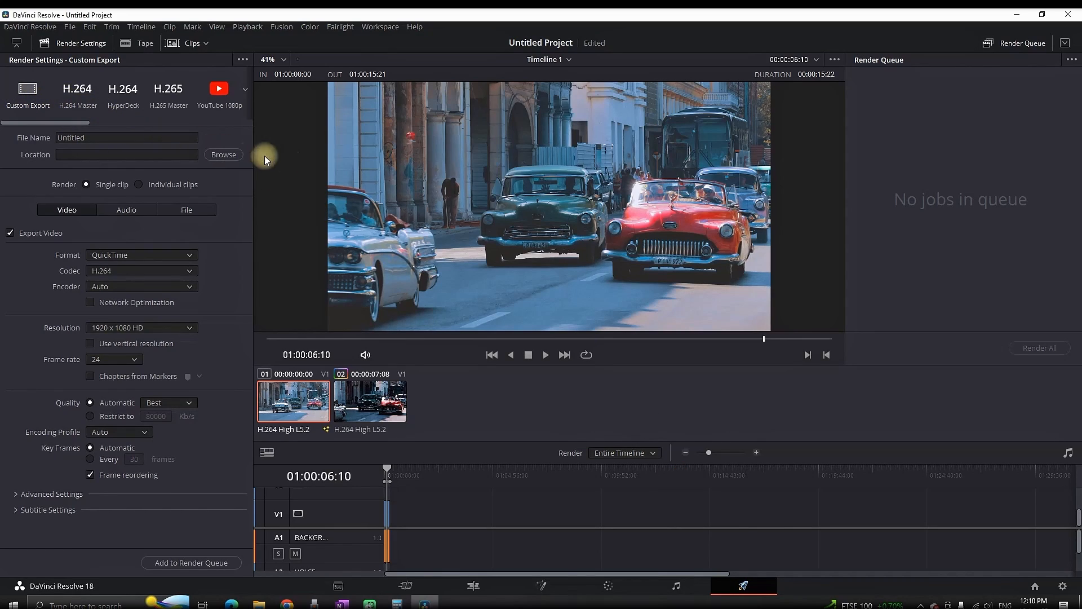
pyautogui.doubleClick(112, 138)
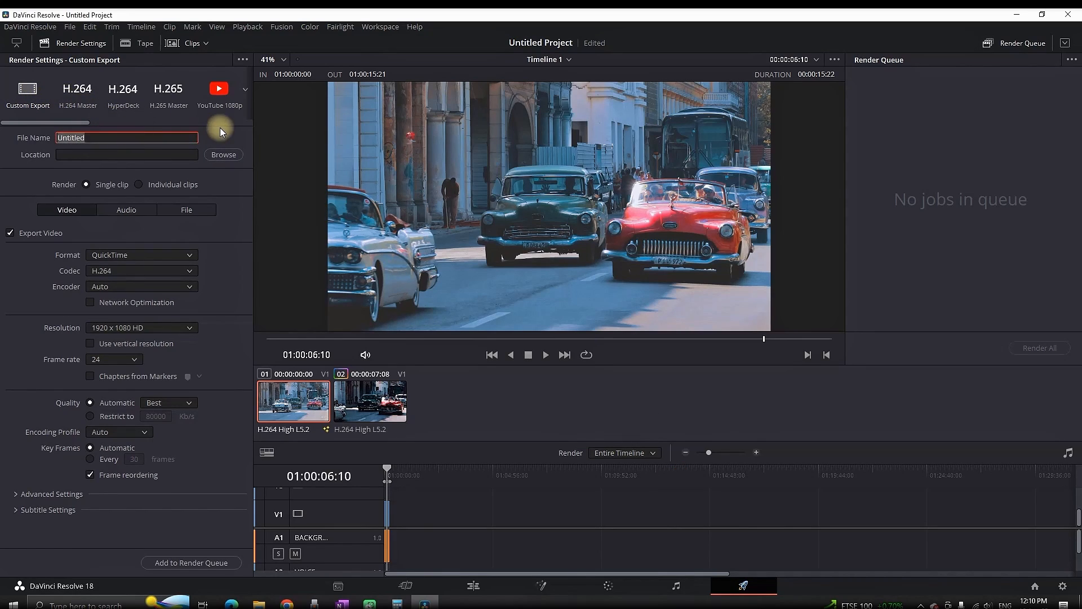
pyautogui.write('First Project')
pyautogui.click(226, 157)
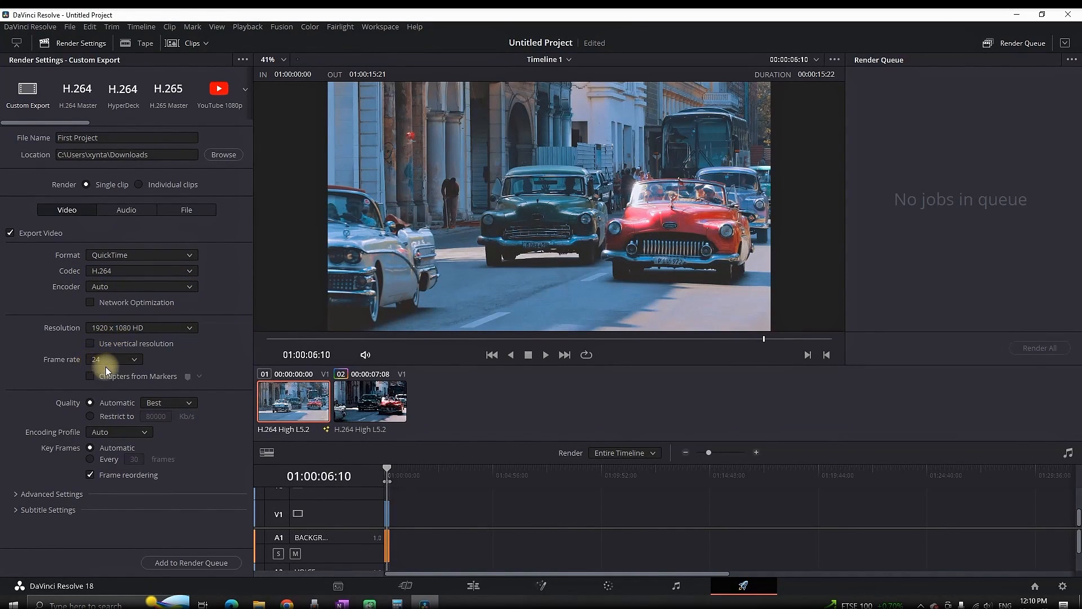
pyautogui.click(140, 360)
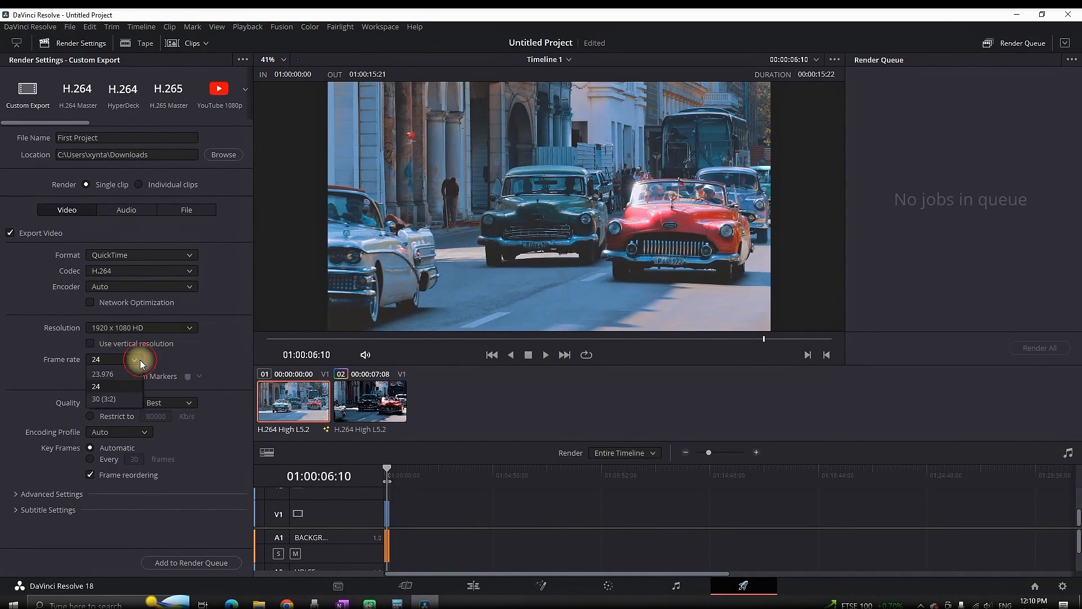
pyautogui.click(140, 359)
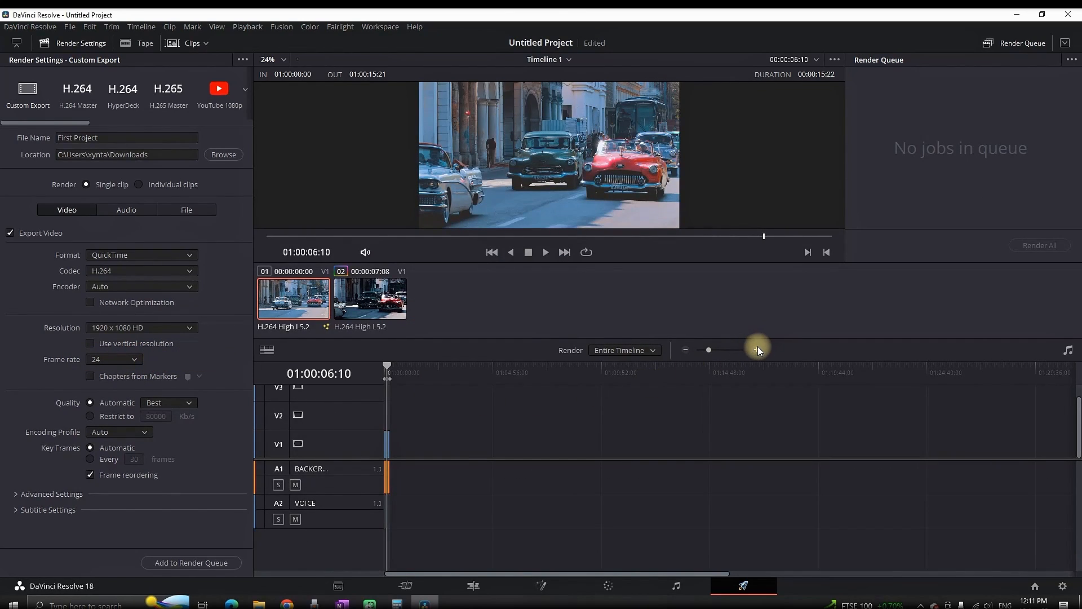
# Try an in/out render range starting at 01:00:03:14 and return the render range to Entire Timeline.
pyautogui.click(756, 349)
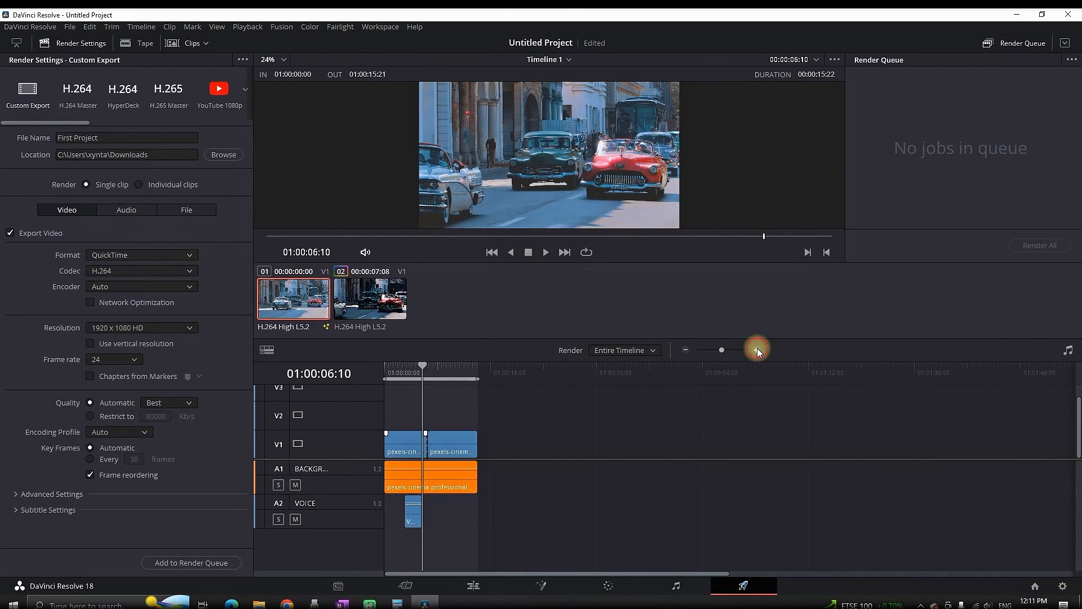
pyautogui.moveTo(386, 377); pyautogui.dragTo(478, 377)
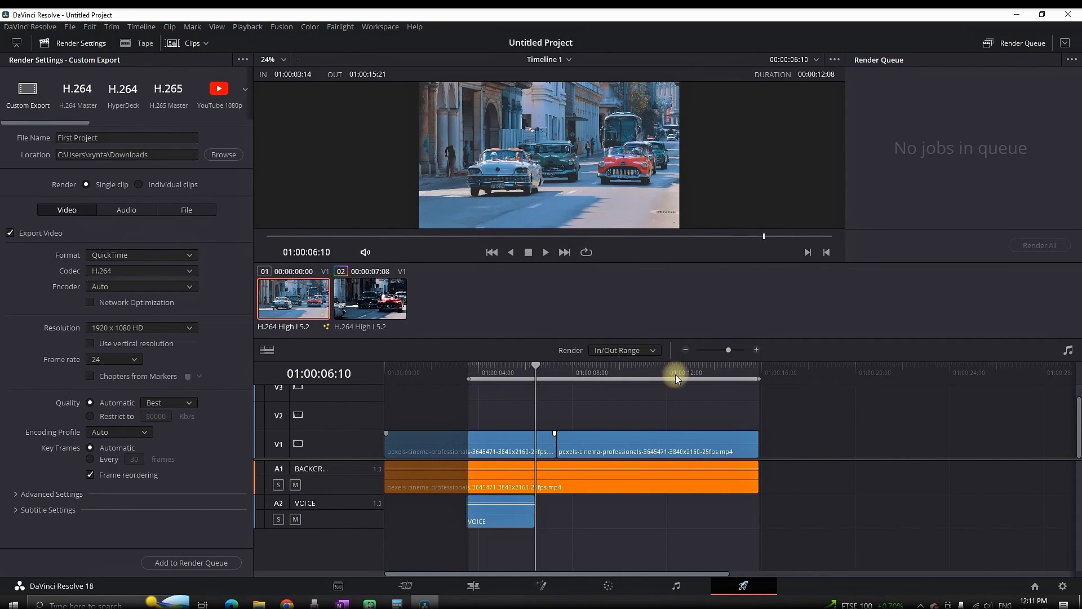
pyautogui.moveTo(758, 379); pyautogui.dragTo(787, 382)
pyautogui.click(628, 351)
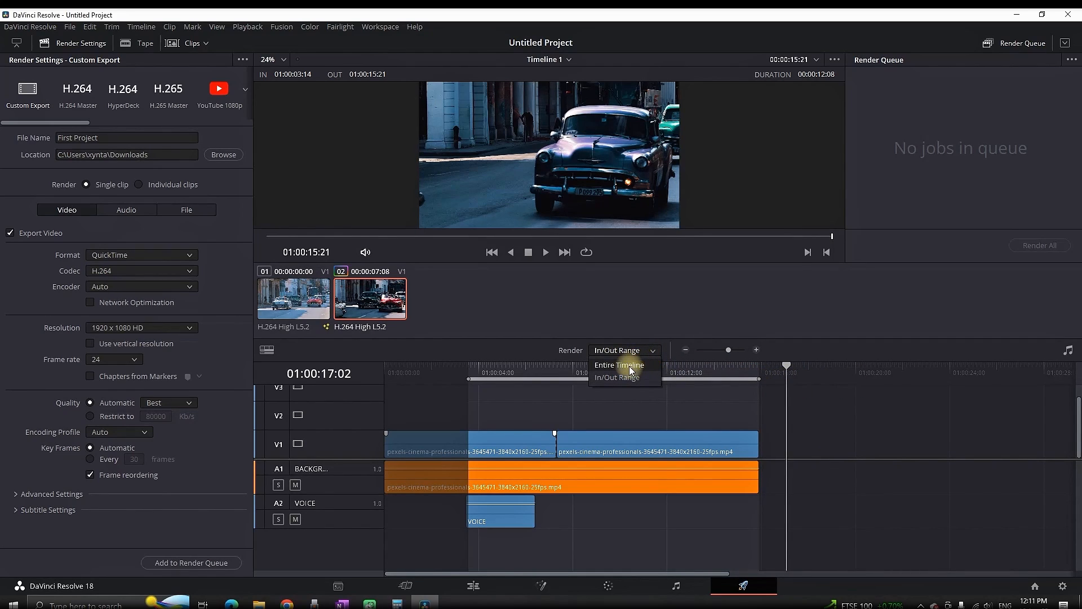
pyautogui.click(626, 366)
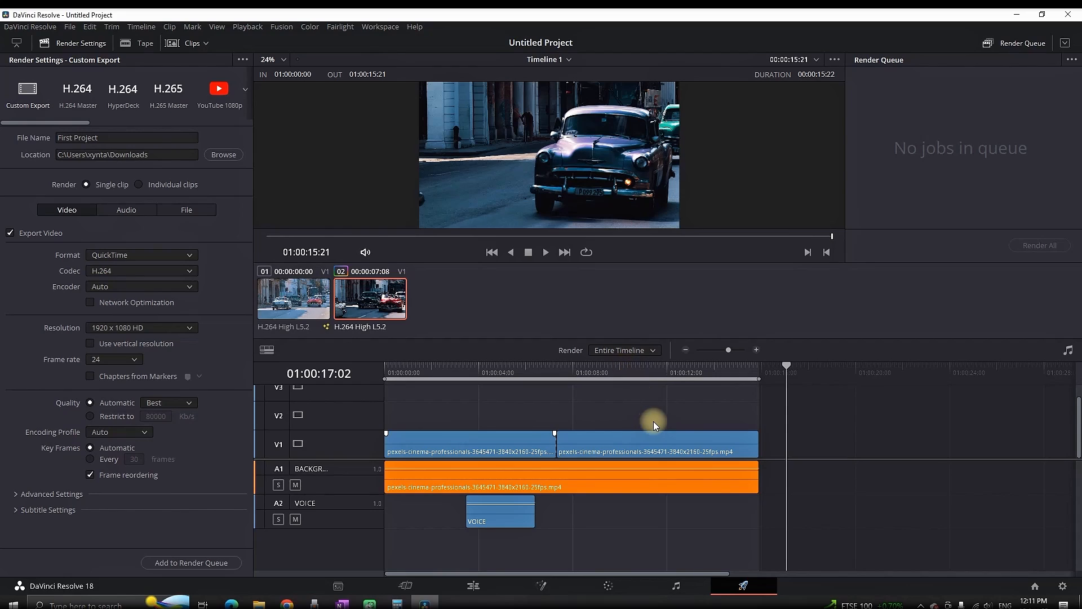
# Try in/out render ranges ending at 01:00:07:06 and 01:00:10:07, and set the render range back to Entire Timeline.
pyautogui.click(630, 350)
pyautogui.click(630, 377)
pyautogui.moveTo(759, 378); pyautogui.dragTo(557, 393)
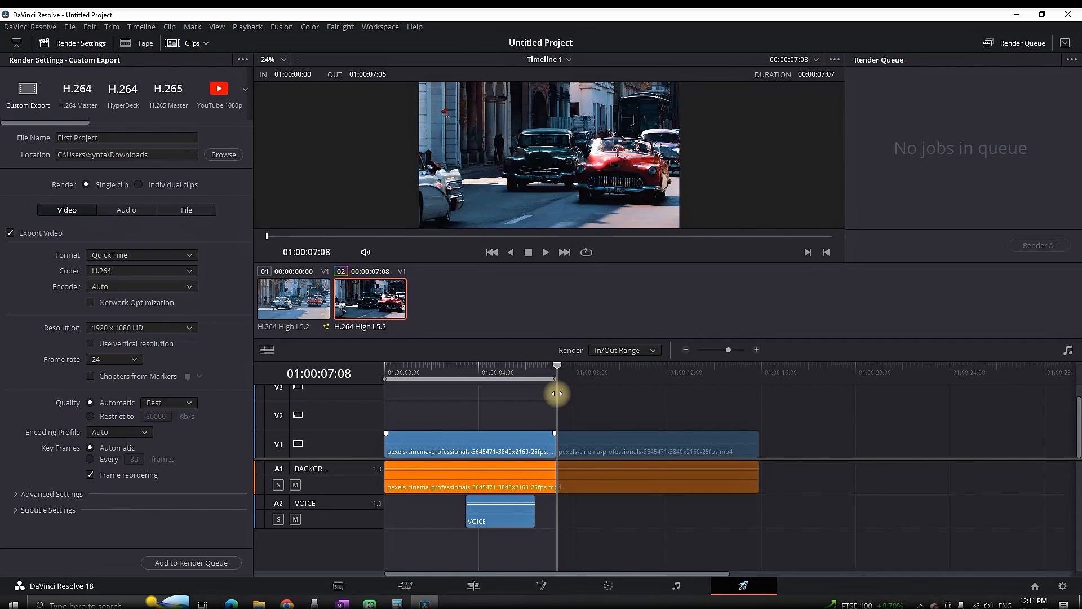
pyautogui.click(600, 441)
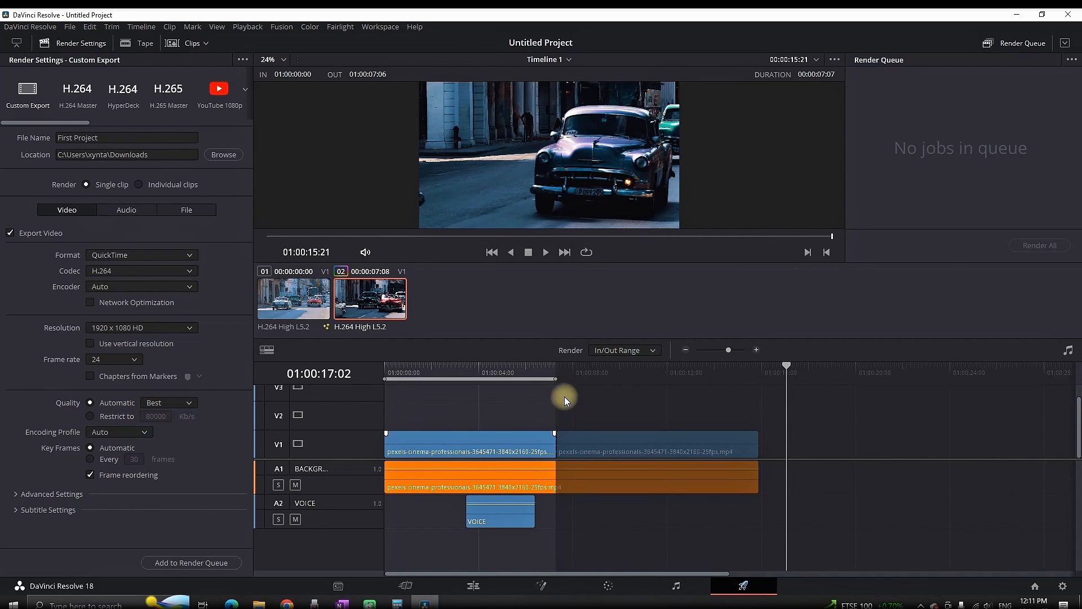
pyautogui.moveTo(555, 380); pyautogui.dragTo(628, 374)
pyautogui.click(623, 350)
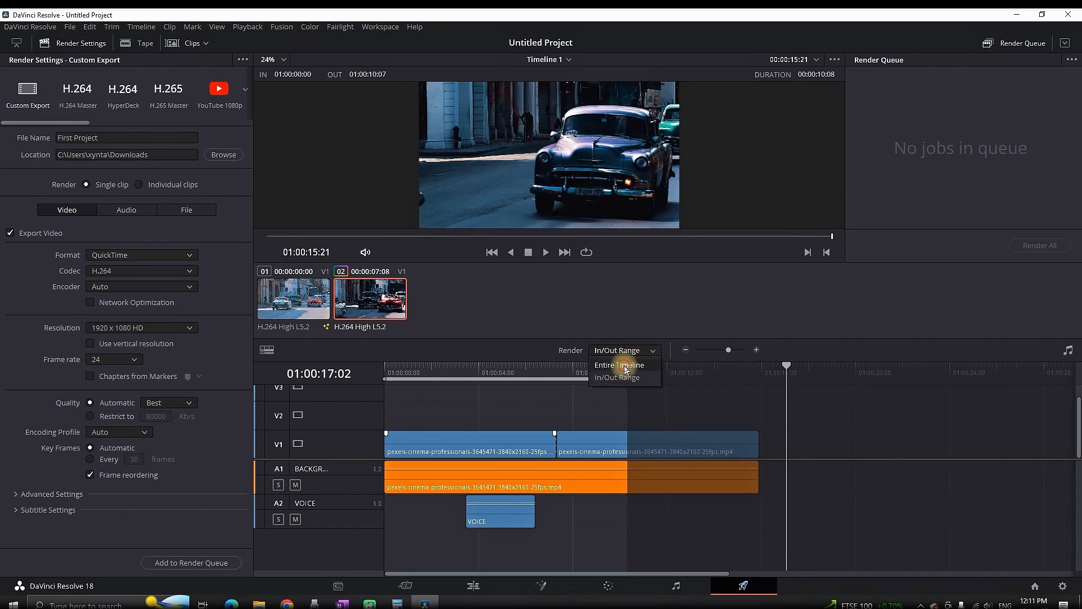
pyautogui.click(635, 364)
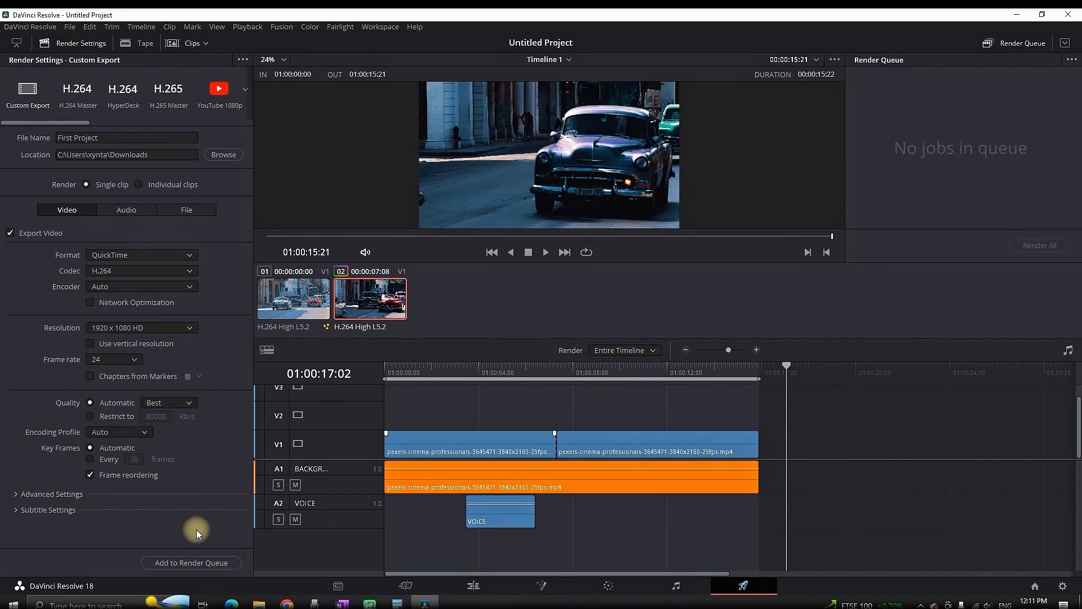
# Add the First Project export to the render queue and render all queued jobs.
pyautogui.click(192, 563)
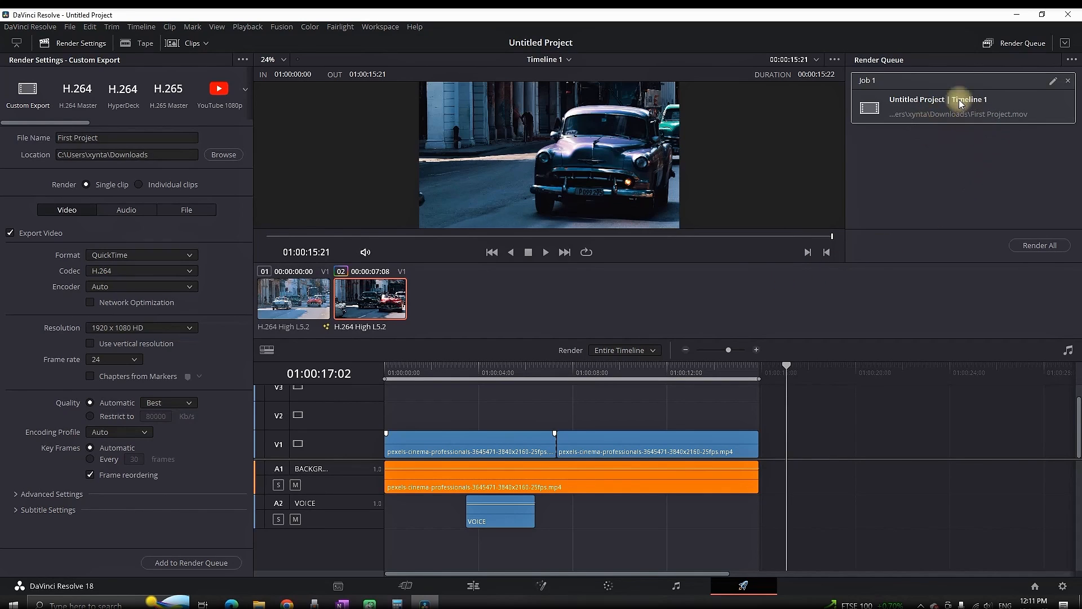
pyautogui.click(1040, 248)
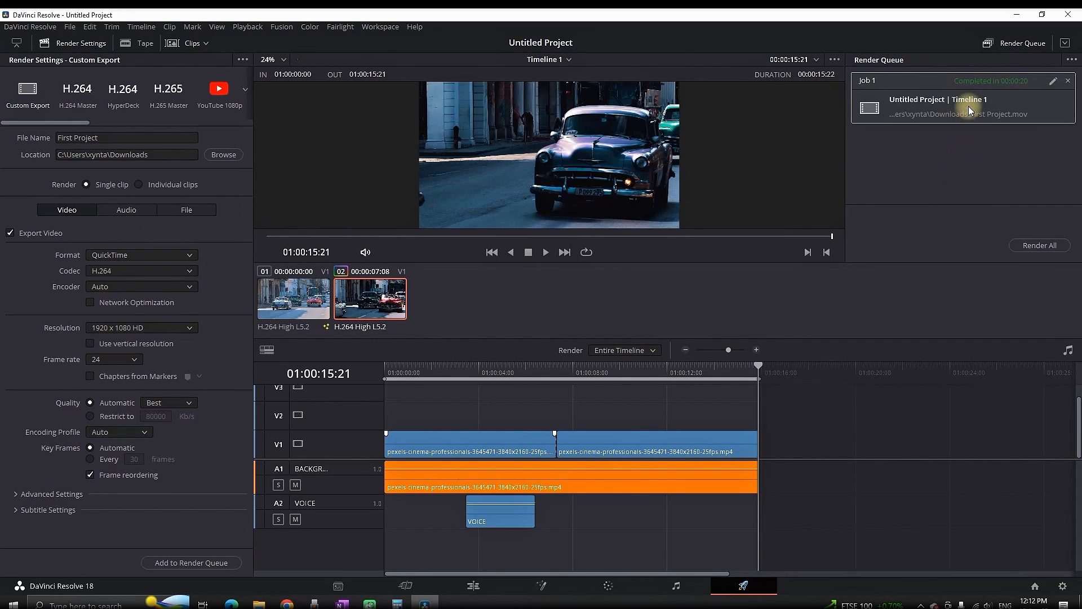
# Play the rendered First Project.mov from the job's file location, and close the media player and the folder window.
pyautogui.rightClick(968, 106)
pyautogui.click(982, 124)
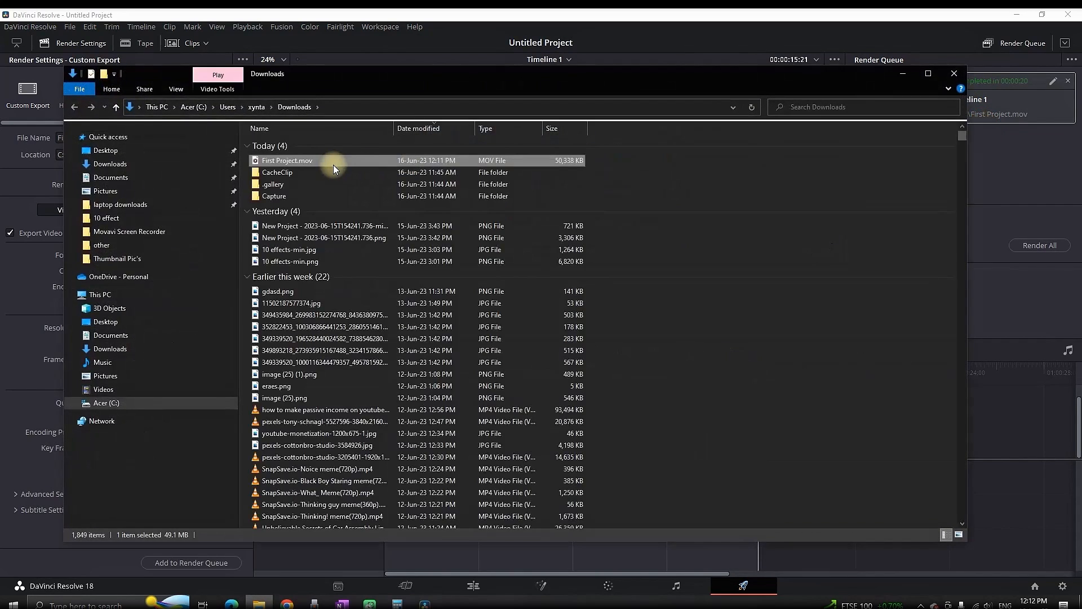
pyautogui.doubleClick(309, 159)
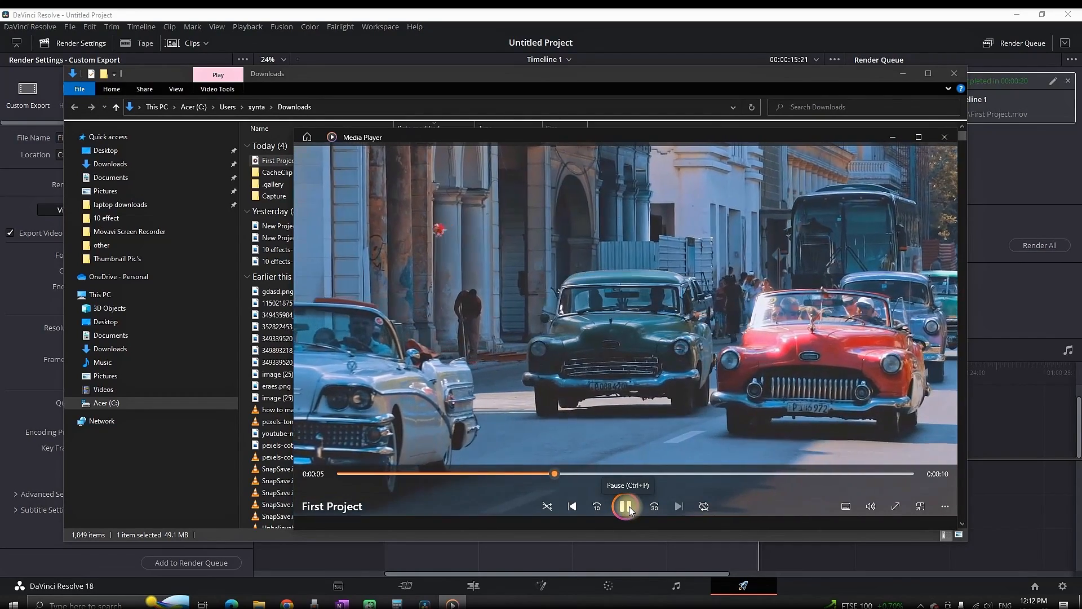
pyautogui.click(625, 506)
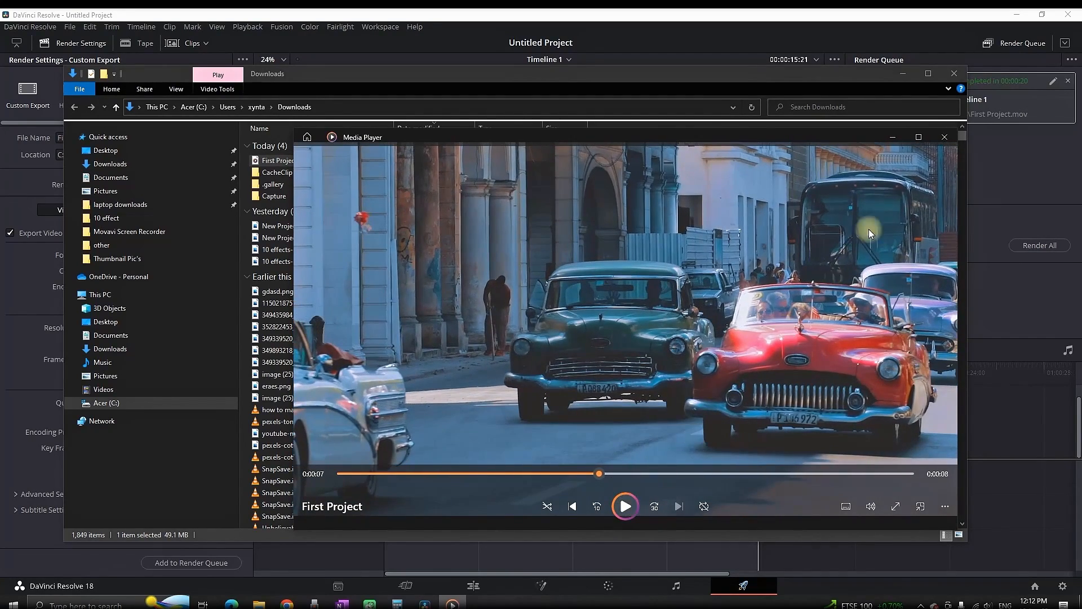
pyautogui.click(948, 140)
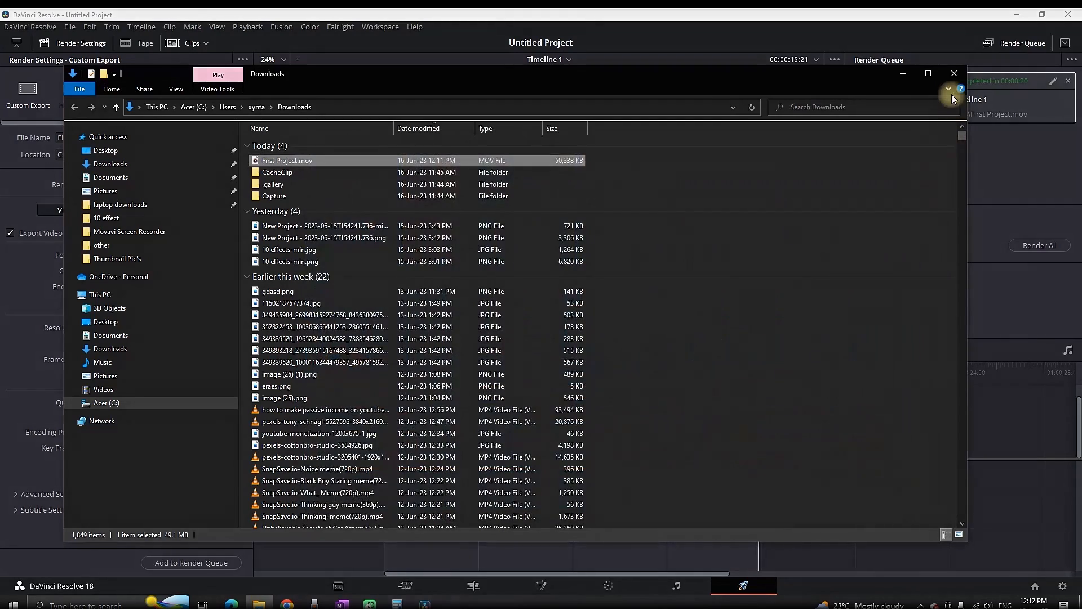
pyautogui.click(954, 73)
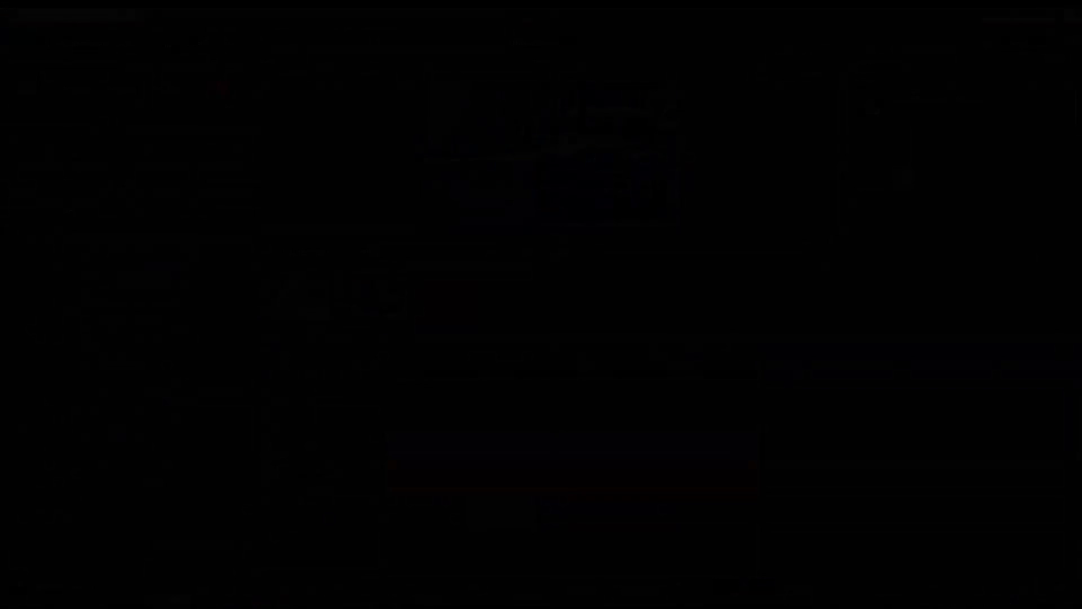